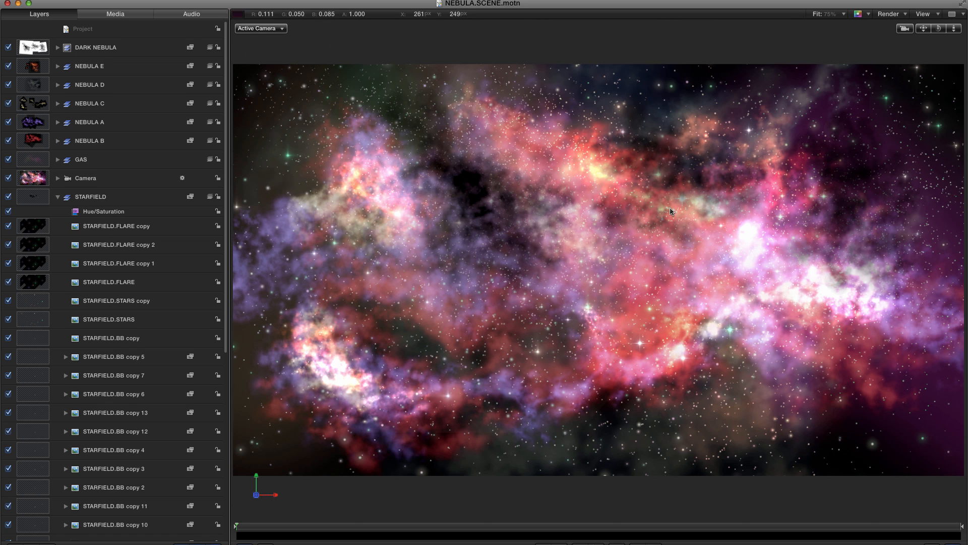
Create a new group inside STARFIELD and move the four STARFIELD.FLARE layers into it
{"action": "left_click", "coordinate": [35, 230]}
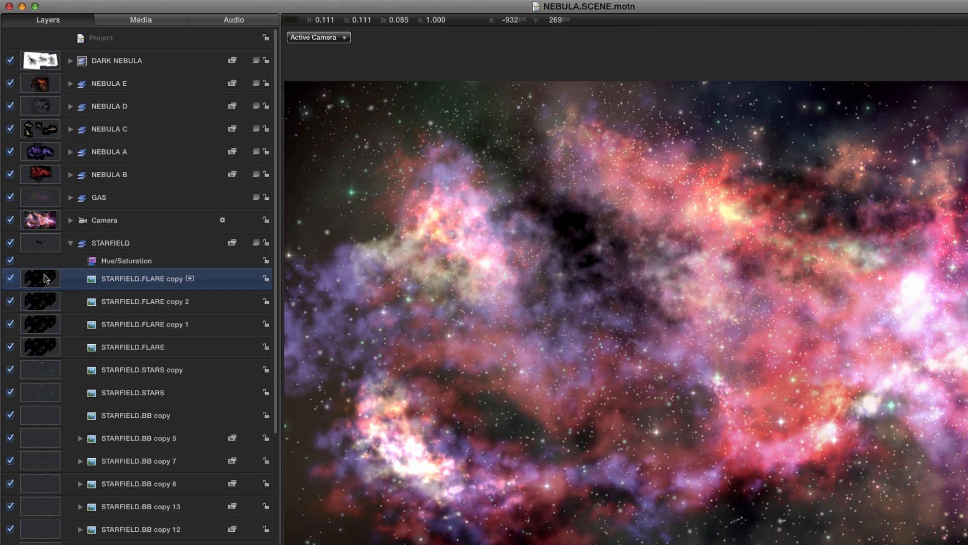
{"action": "key", "text": "shift+super+n"}
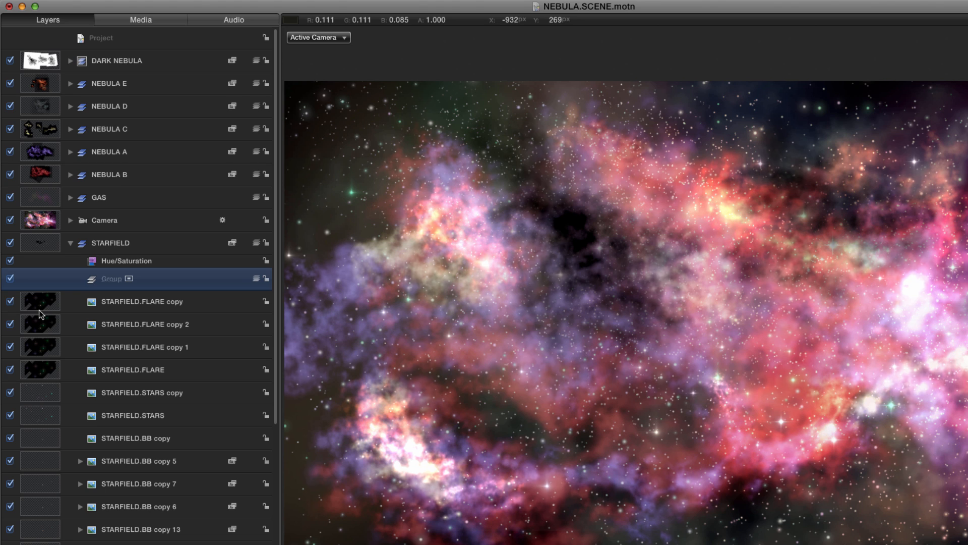
{"action": "left_click", "coordinate": [36, 306]}
{"action": "left_click", "coordinate": [39, 374], "text": "shift"}
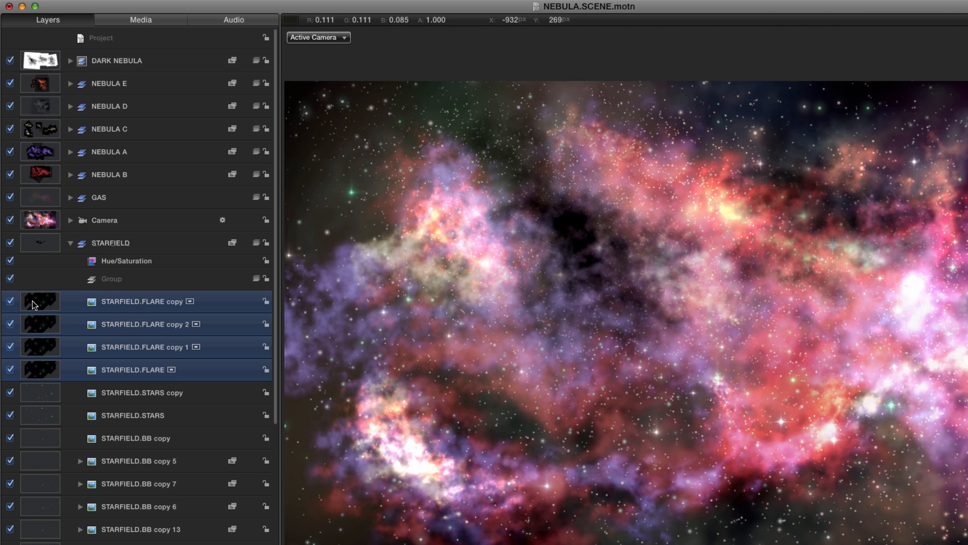
{"action": "left_click_drag", "start_coordinate": [32, 301], "coordinate": [112, 281]}
Apply the OpenEXR Tone Map color correction filter to the new flare group inside STARFIELD
{"action": "key", "text": "super+1"}
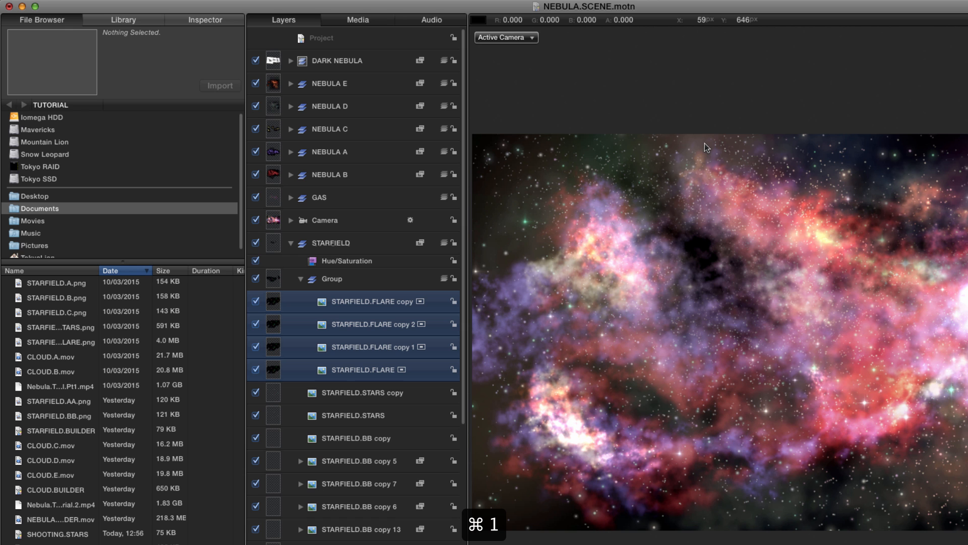
{"action": "left_click", "coordinate": [203, 20]}
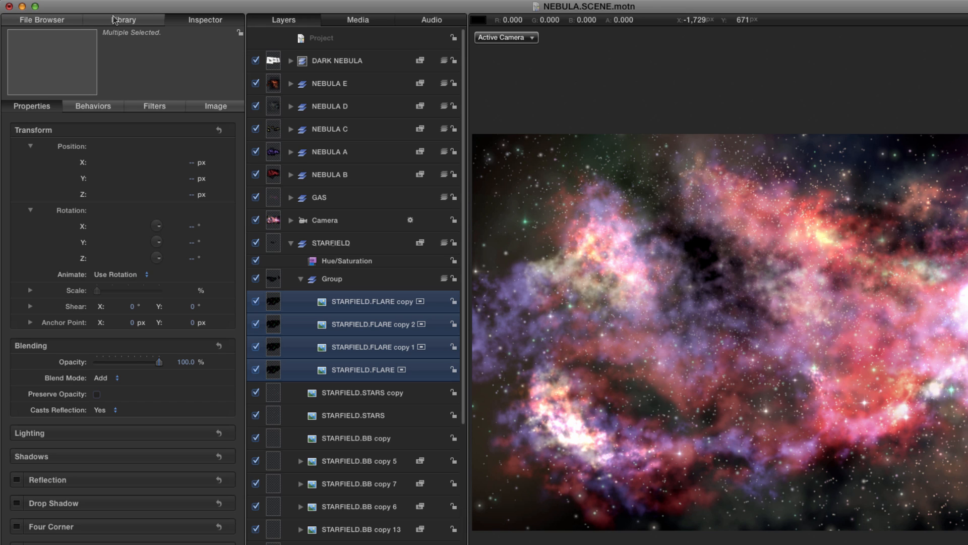
{"action": "key", "text": "super+2"}
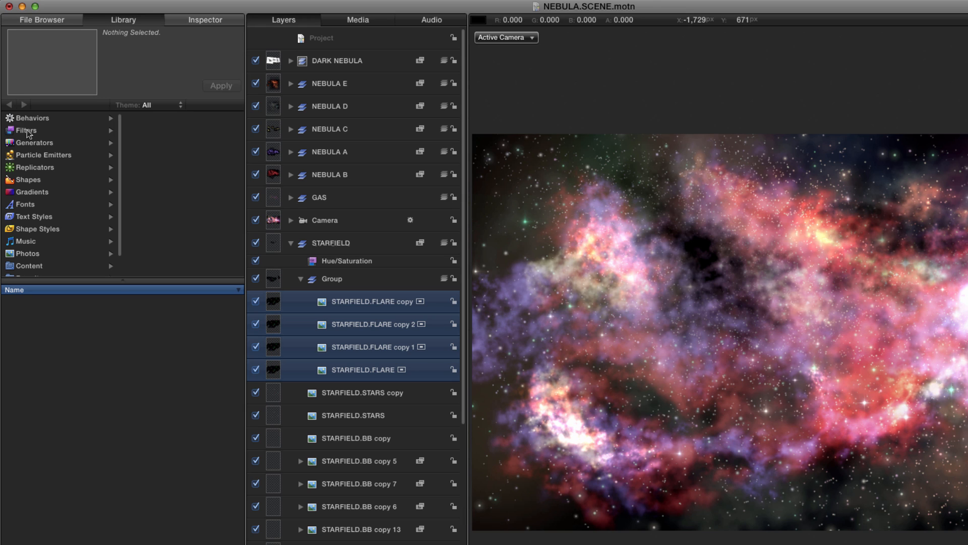
{"action": "left_click", "coordinate": [30, 131]}
{"action": "left_click", "coordinate": [174, 170]}
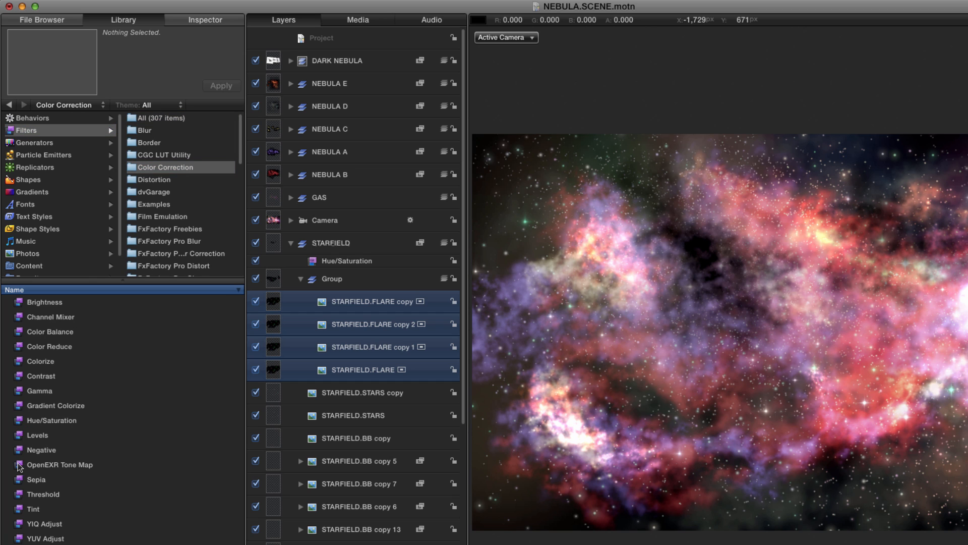
{"action": "left_click_drag", "start_coordinate": [19, 467], "coordinate": [313, 288]}
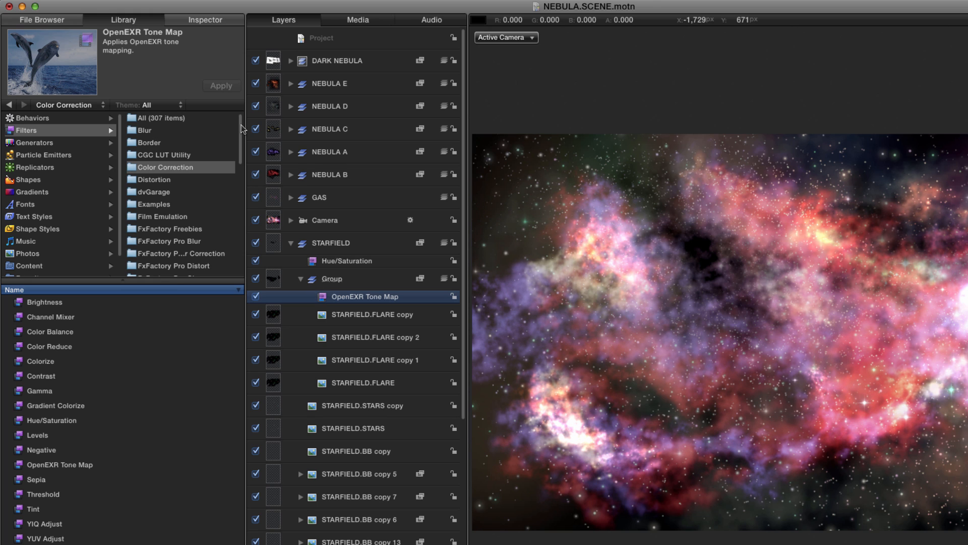
Set the OpenEXR Tone Map exposure to 3 and compare the result with the filter off and on
{"action": "key", "text": "F3"}
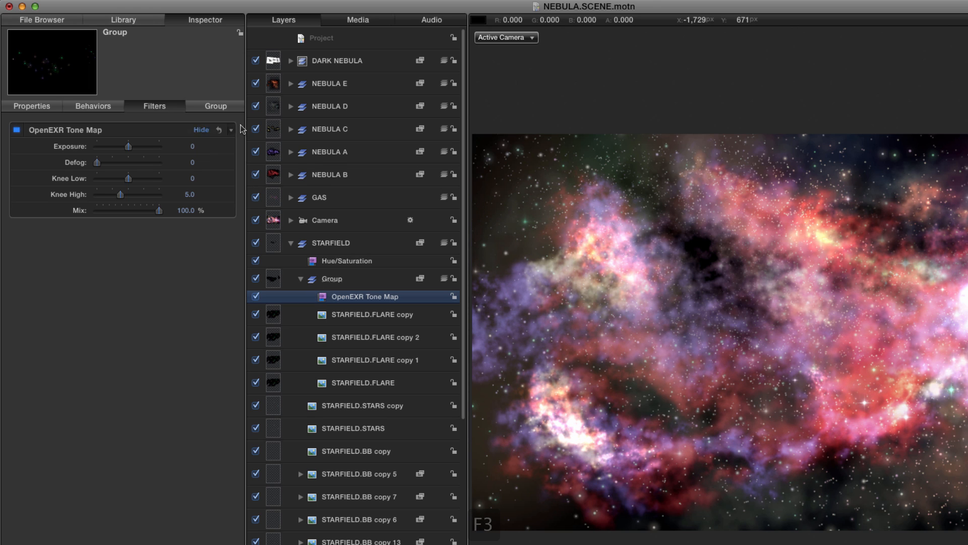
{"action": "left_click", "coordinate": [192, 147]}
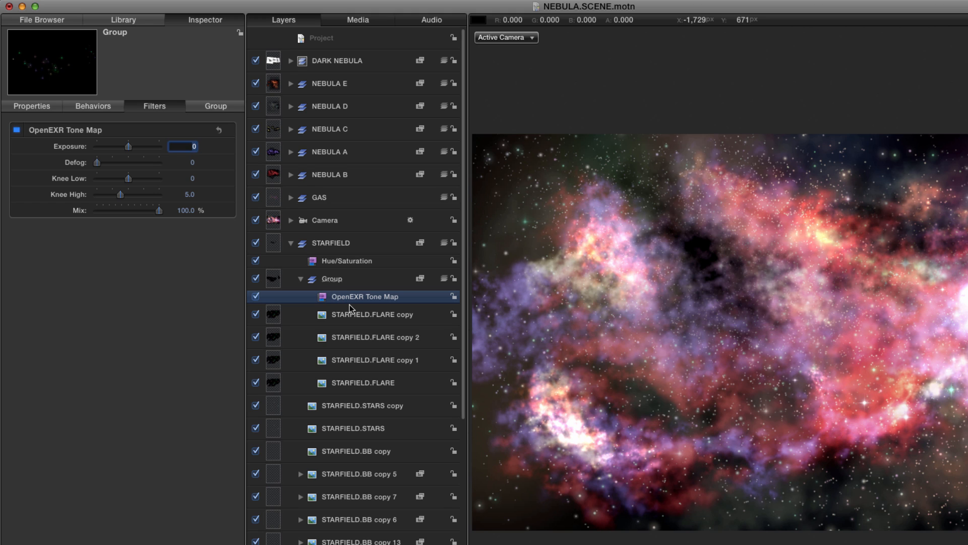
{"action": "type", "text": "3"}
{"action": "key", "text": "Return"}
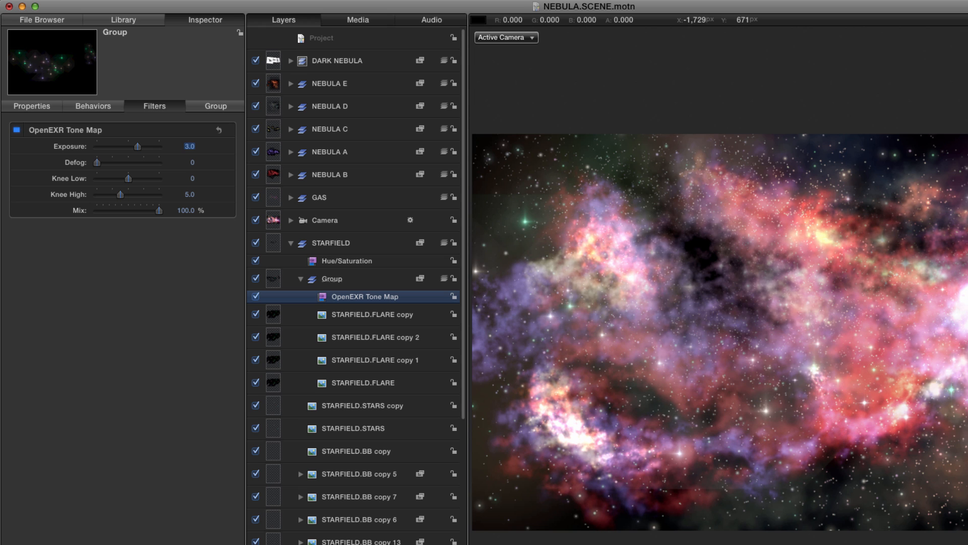
{"action": "left_click", "coordinate": [256, 296]}
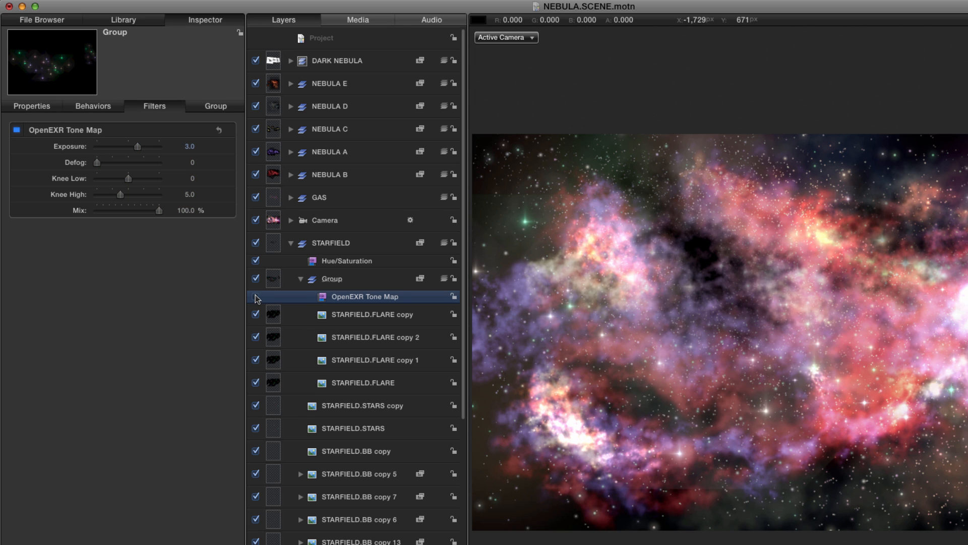
{"action": "left_click", "coordinate": [256, 296]}
Move STARFIELD.STARS and STARFIELD.STARS copy into the tone-mapped group, and collapse the STARFIELD group
{"action": "left_click", "coordinate": [275, 407]}
{"action": "left_click", "coordinate": [274, 428], "text": "shift"}
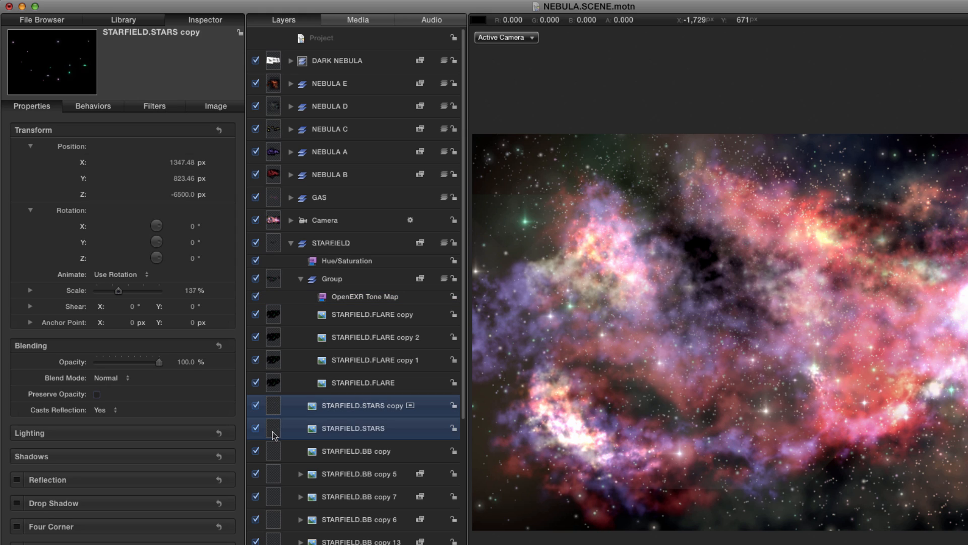
{"action": "left_click_drag", "start_coordinate": [271, 410], "coordinate": [353, 396]}
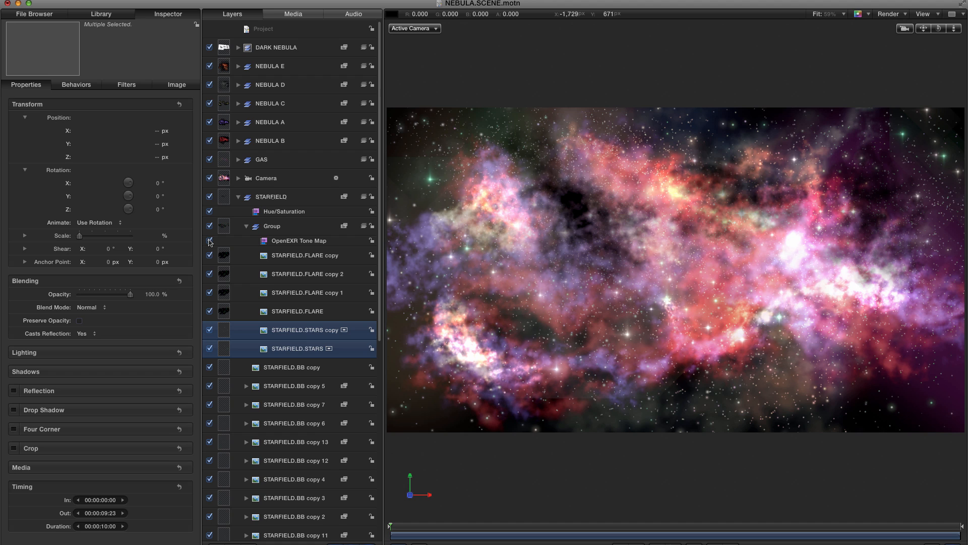
{"action": "left_click", "coordinate": [238, 197]}
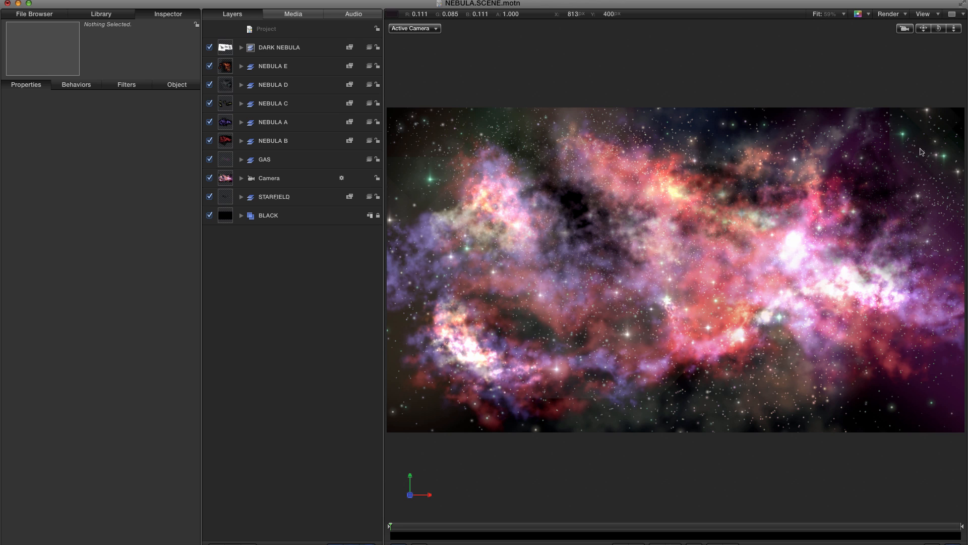
Create a new top-level group above DARK NEBULA and name it STAR
{"action": "left_click", "coordinate": [279, 31]}
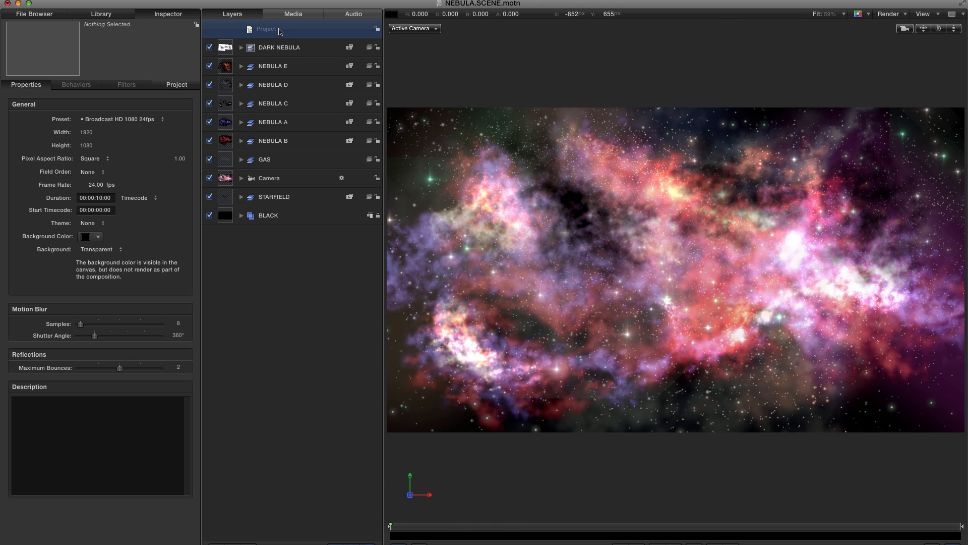
{"action": "key", "text": "shift+super+n"}
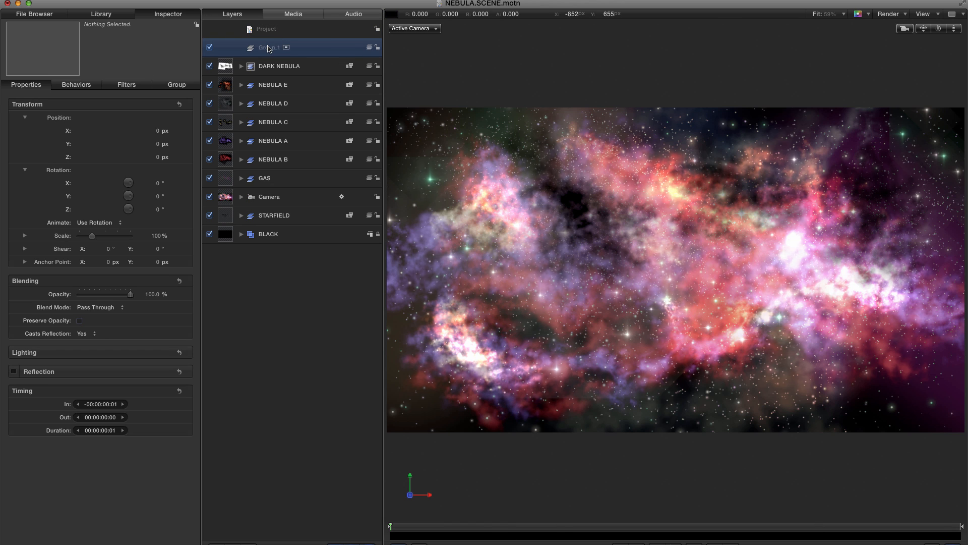
{"action": "double_click", "coordinate": [295, 47]}
{"action": "type", "text": "STAR"}
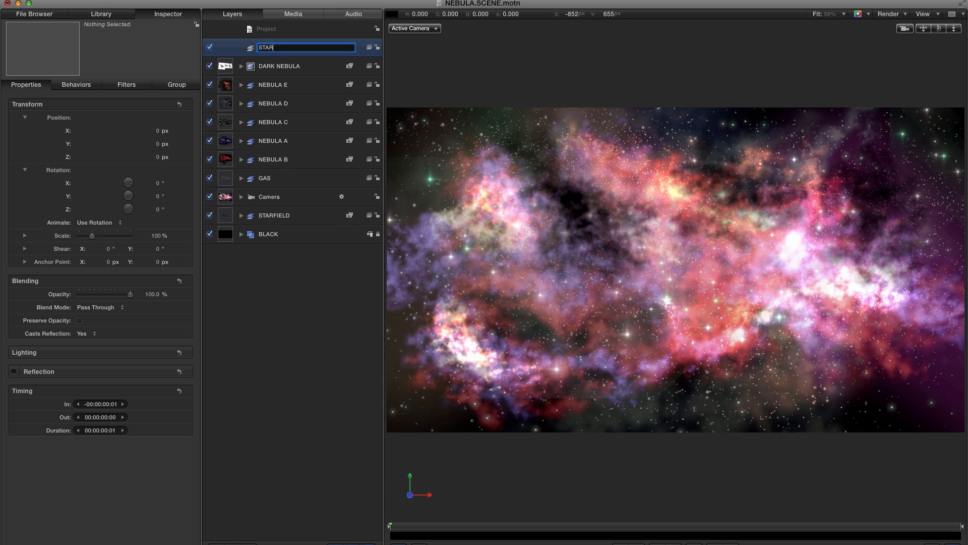
{"action": "key", "text": "Return"}
Add a Lens Flare generator to the STAR group
{"action": "key", "text": "super+2"}
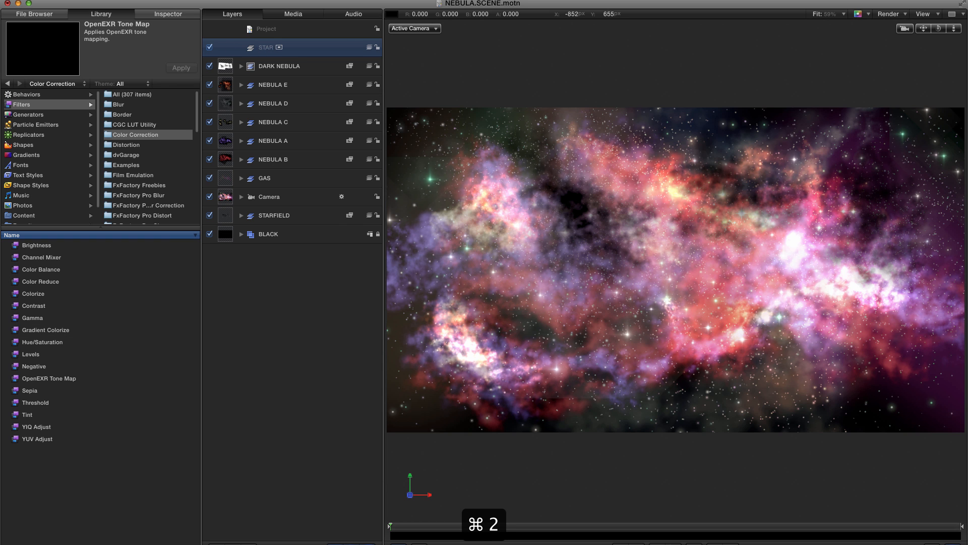
{"action": "left_click", "coordinate": [79, 113]}
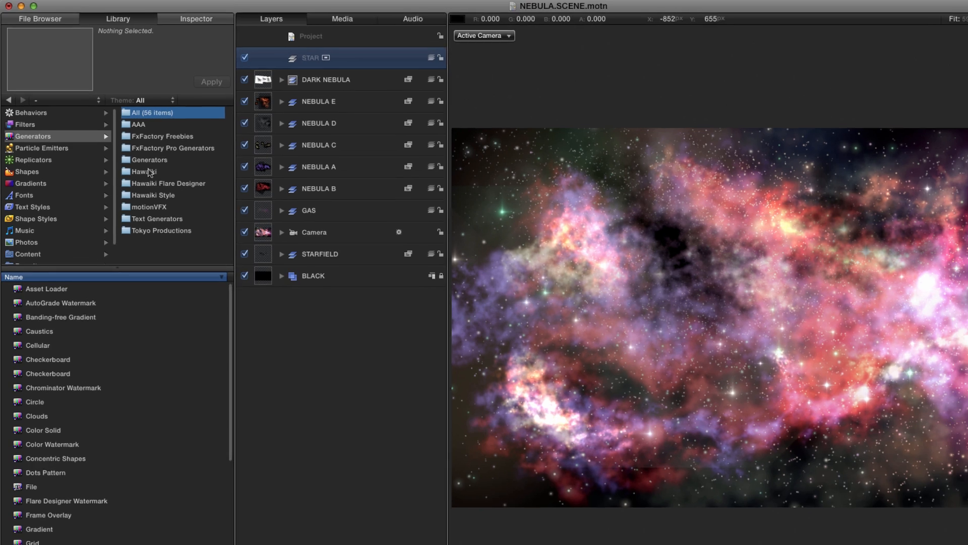
{"action": "left_click", "coordinate": [149, 160]}
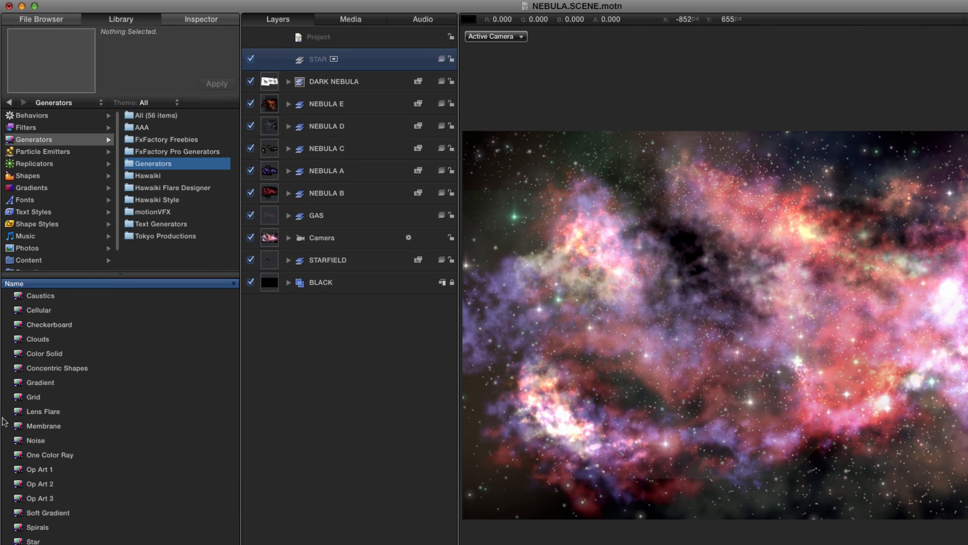
{"action": "left_click_drag", "start_coordinate": [20, 411], "coordinate": [322, 61]}
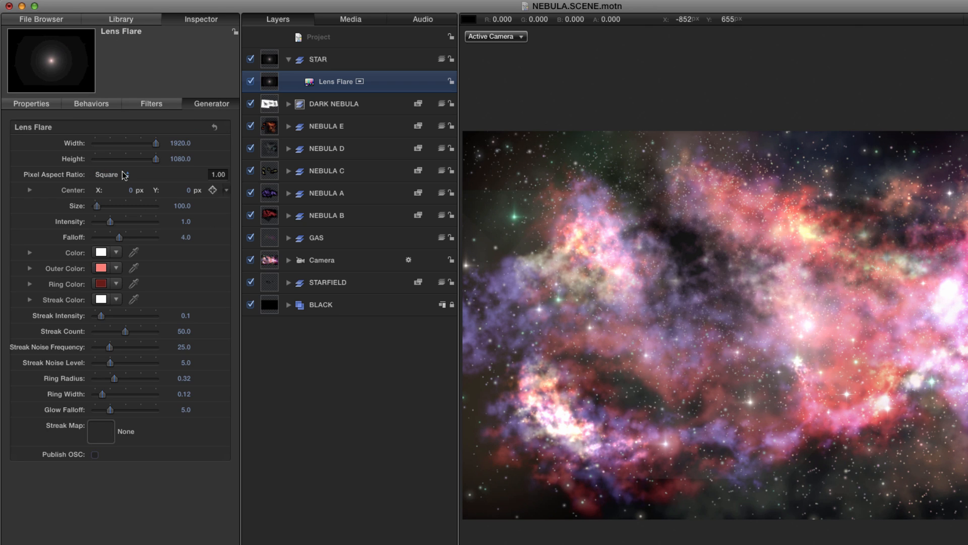
Set the Lens Flare generator's width to 2048 and its height to 1920
{"action": "left_click", "coordinate": [178, 144]}
{"action": "type", "text": "2048"}
{"action": "key", "text": "Tab"}
{"action": "type", "text": "1920"}
{"action": "key", "text": "Return"}
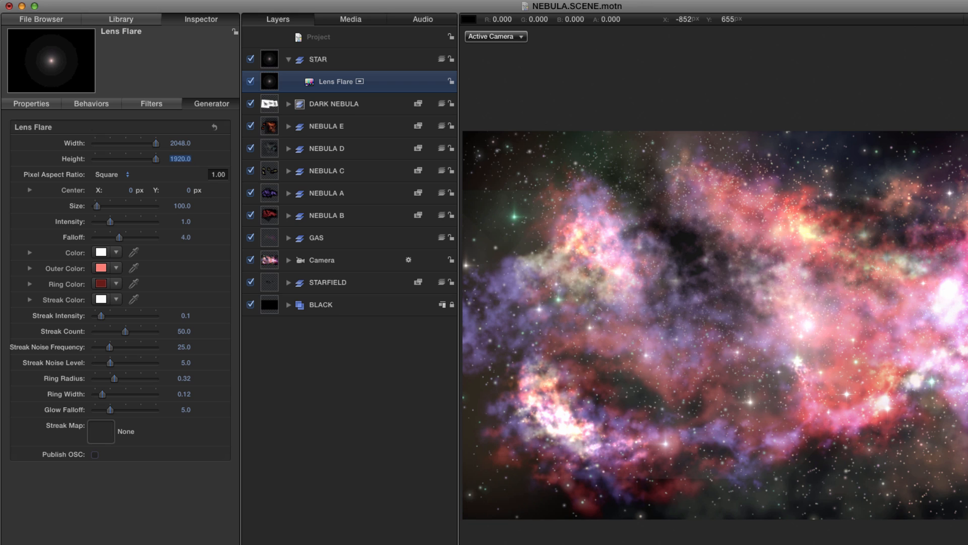
Reposition the lens flare's center to about X 825, Y 427 px with Adjust Item, and place the STAR group directly below DARK NEBULA
{"action": "mouse_move", "coordinate": [53, 81]}
{"action": "key", "text": "super+slash"}
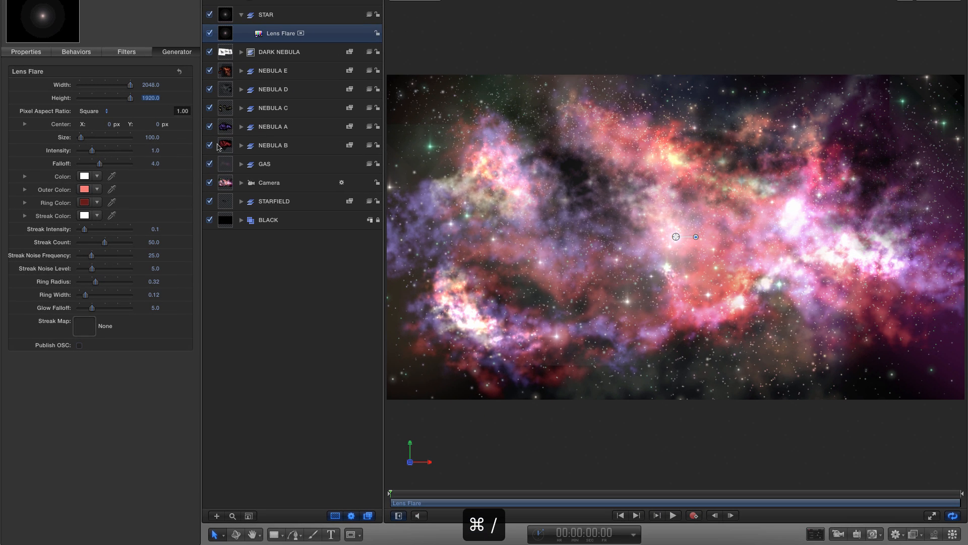
{"action": "left_click", "coordinate": [223, 535]}
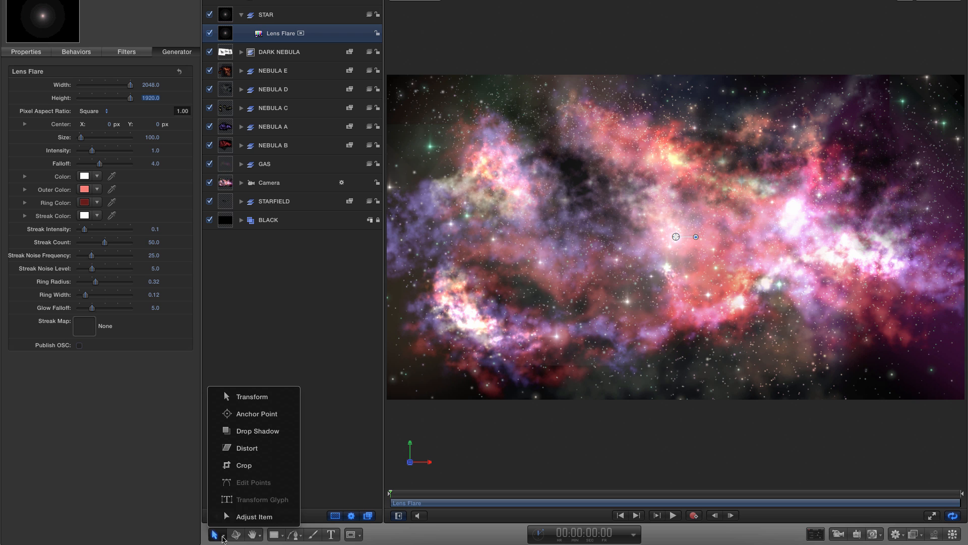
{"action": "left_click", "coordinate": [249, 517]}
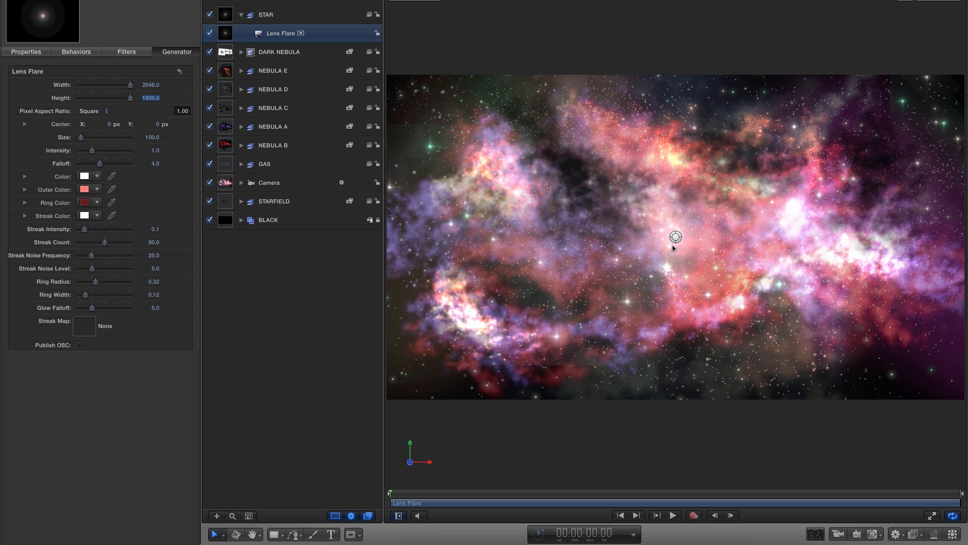
{"action": "left_click_drag", "start_coordinate": [676, 237], "coordinate": [922, 109]}
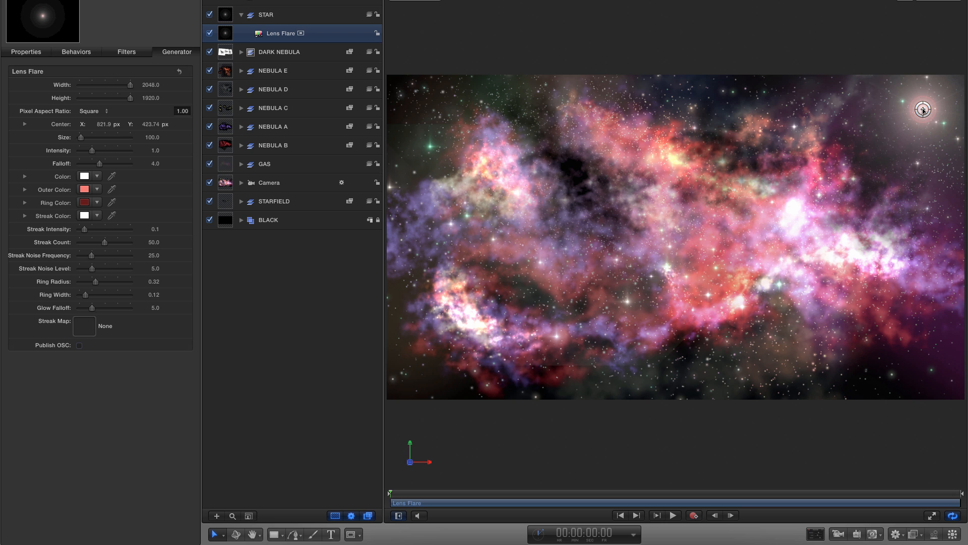
{"action": "left_click_drag", "start_coordinate": [923, 110], "coordinate": [925, 109]}
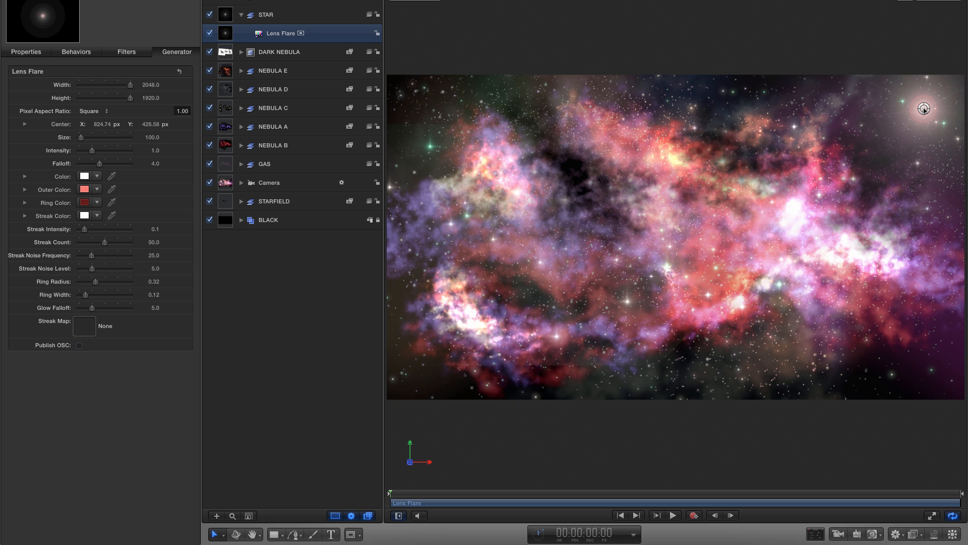
{"action": "left_click", "coordinate": [224, 16]}
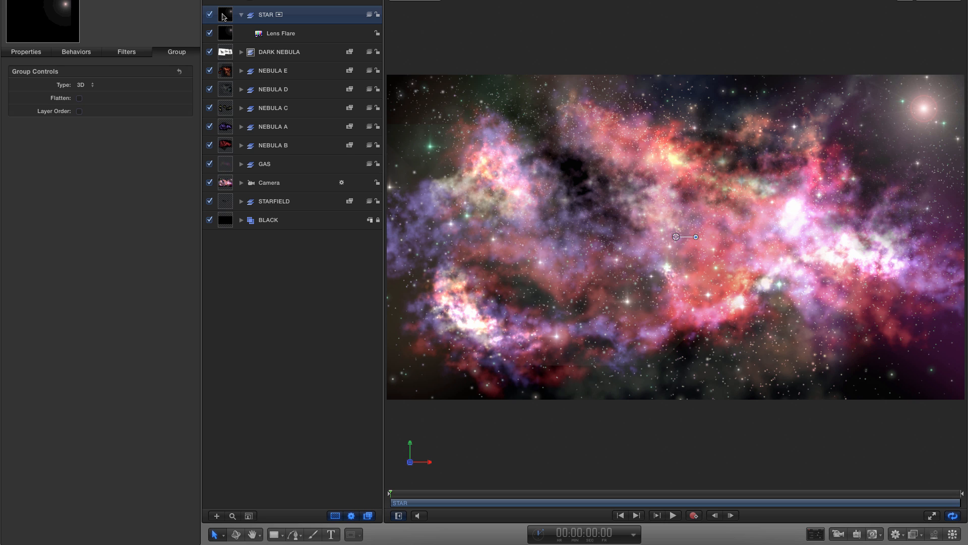
{"action": "key", "text": "super+bracketleft"}
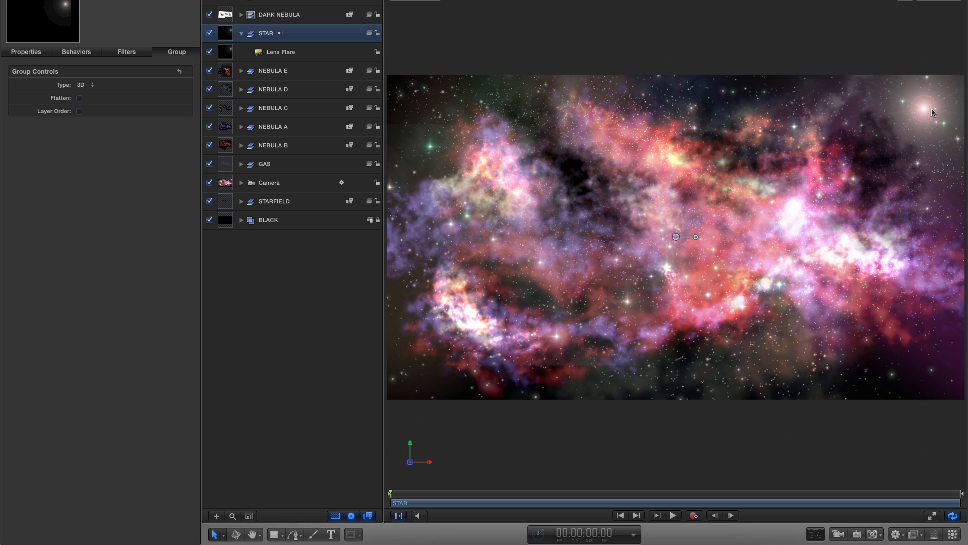
Set the Lens Flare's size to 750 and its intensity to 1.5
{"action": "left_click", "coordinate": [227, 53]}
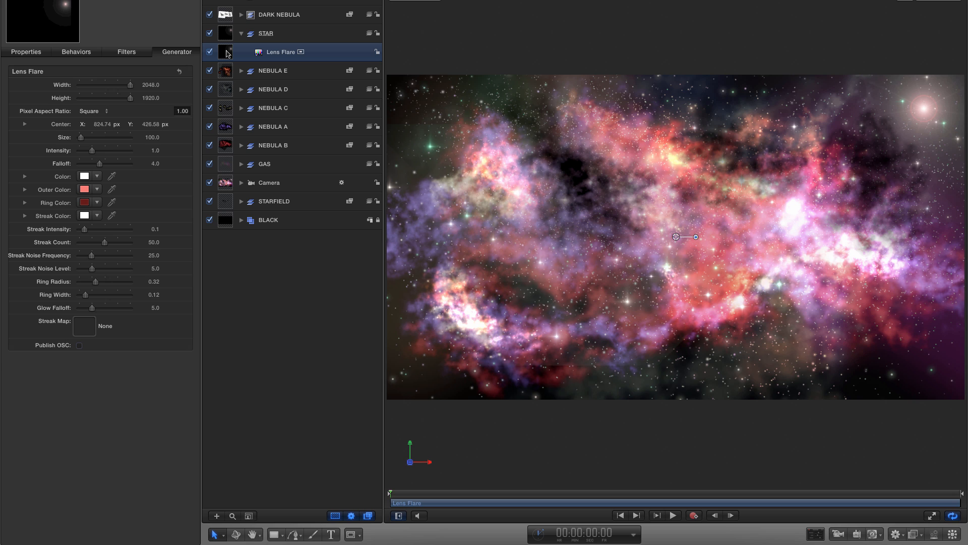
{"action": "left_click", "coordinate": [152, 137]}
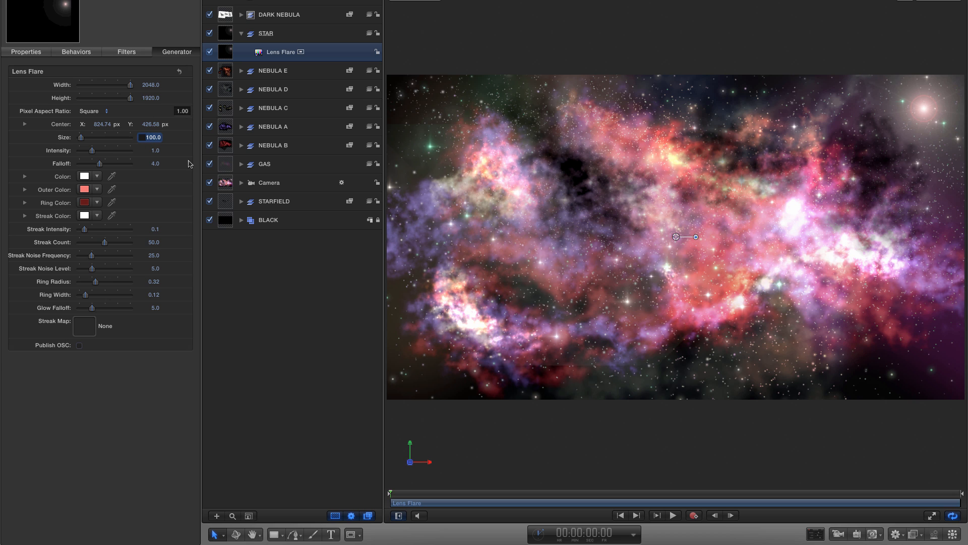
{"action": "type", "text": "750"}
{"action": "key", "text": "Return"}
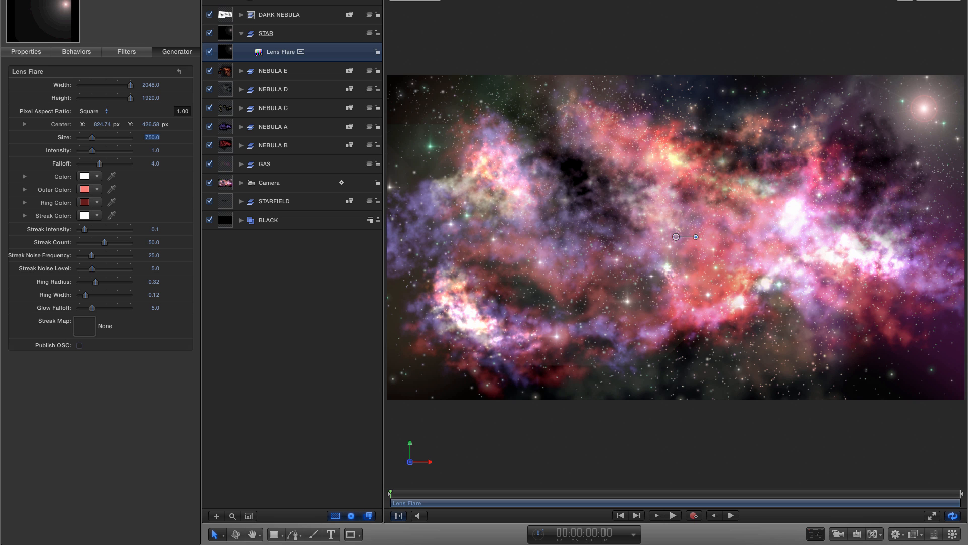
{"action": "key", "text": "Tab"}
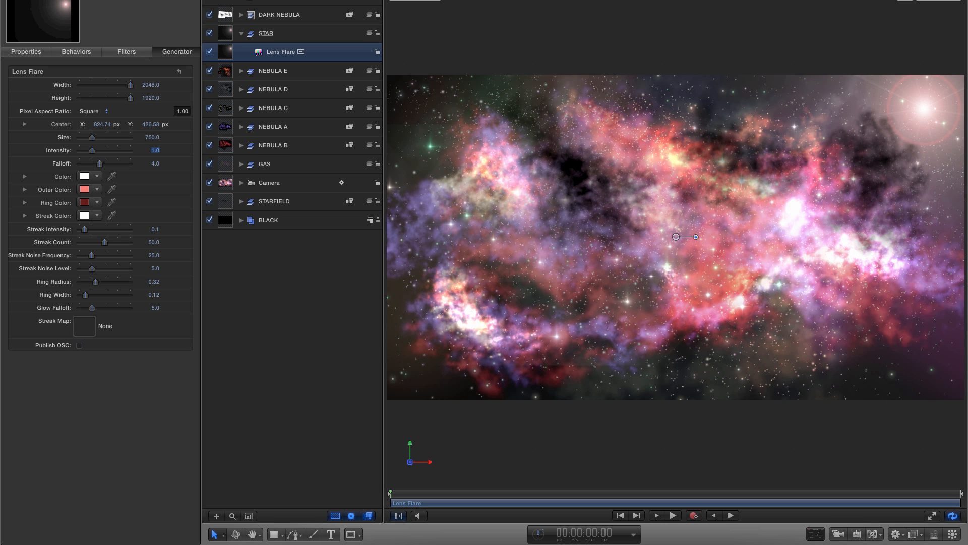
{"action": "type", "text": "1.5"}
{"action": "key", "text": "Return"}
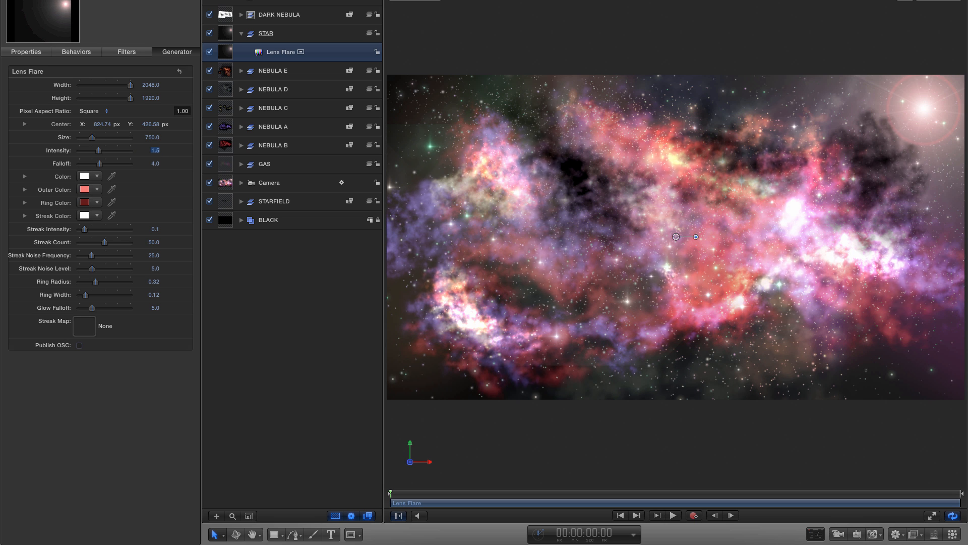
Set the Lens Flare's outer color to pale lavender-blue and its streak color to light yellow
{"action": "left_click", "coordinate": [84, 189]}
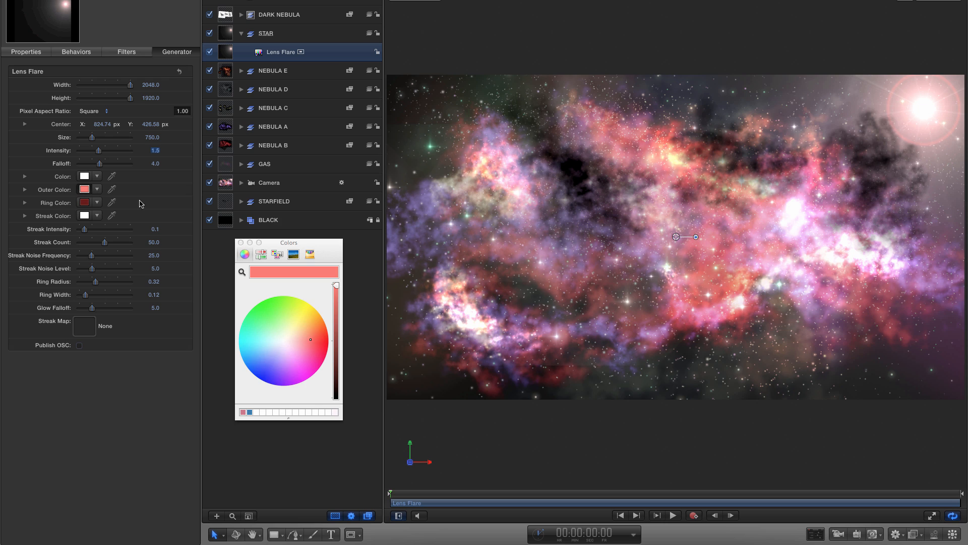
{"action": "mouse_move", "coordinate": [309, 339]}
{"action": "left_mouse_down"}
{"action": "mouse_move", "coordinate": [277, 355]}
{"action": "mouse_move", "coordinate": [296, 317]}
{"action": "left_mouse_up"}
{"action": "left_click", "coordinate": [84, 215]}
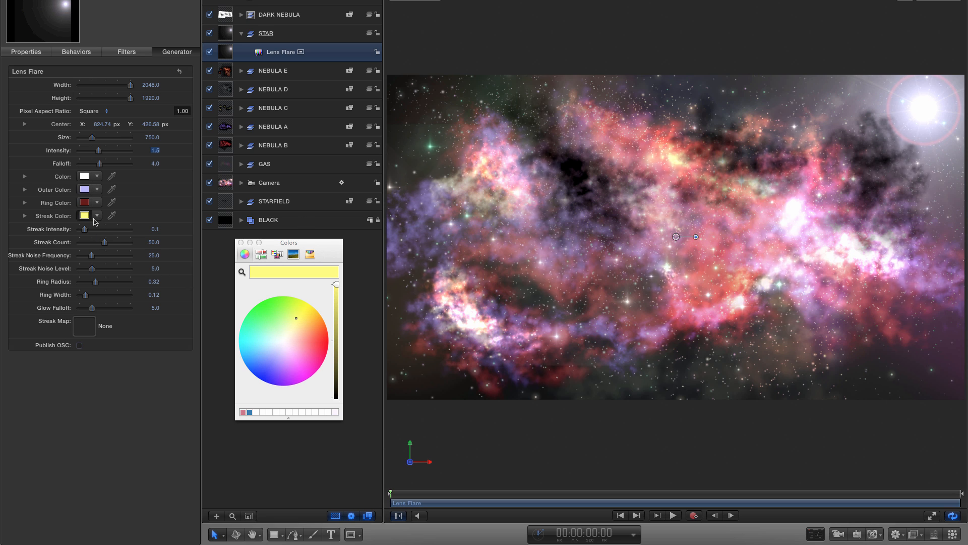
Set the Lens Flare's streak intensity to 1.0 and its streak count to 15
{"action": "left_click_drag", "start_coordinate": [91, 236], "coordinate": [192, 235]}
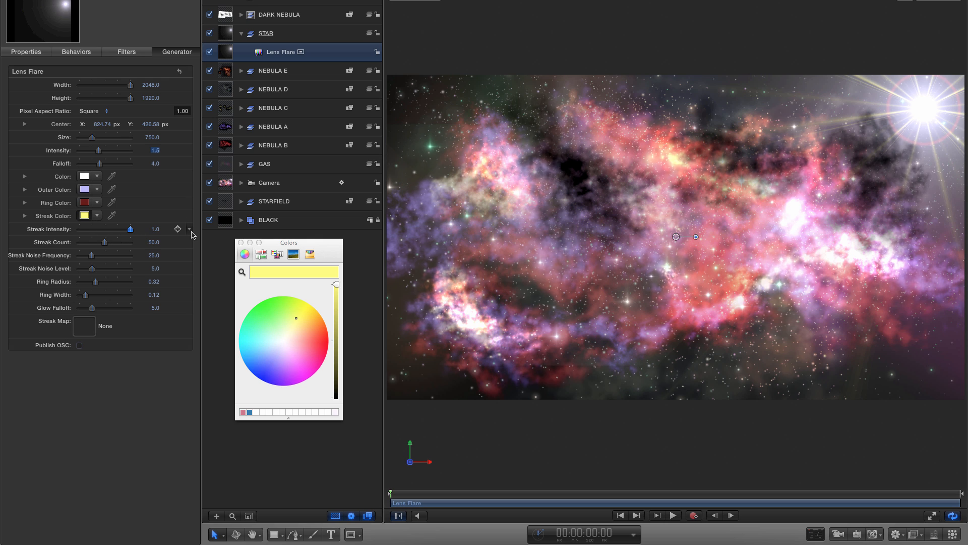
{"action": "left_click", "coordinate": [154, 243]}
{"action": "type", "text": "15"}
{"action": "key", "text": "Return"}
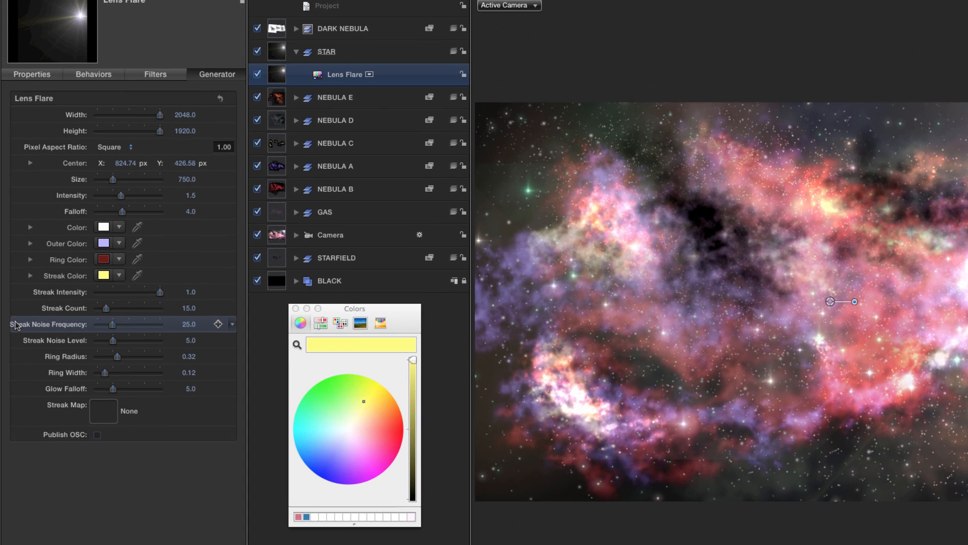
Set the Lens Flare's streak noise frequency to 1 and add a Ramp parameter behavior to that parameter
{"action": "left_click", "coordinate": [192, 324]}
{"action": "type", "text": "1"}
{"action": "key", "text": "Return"}
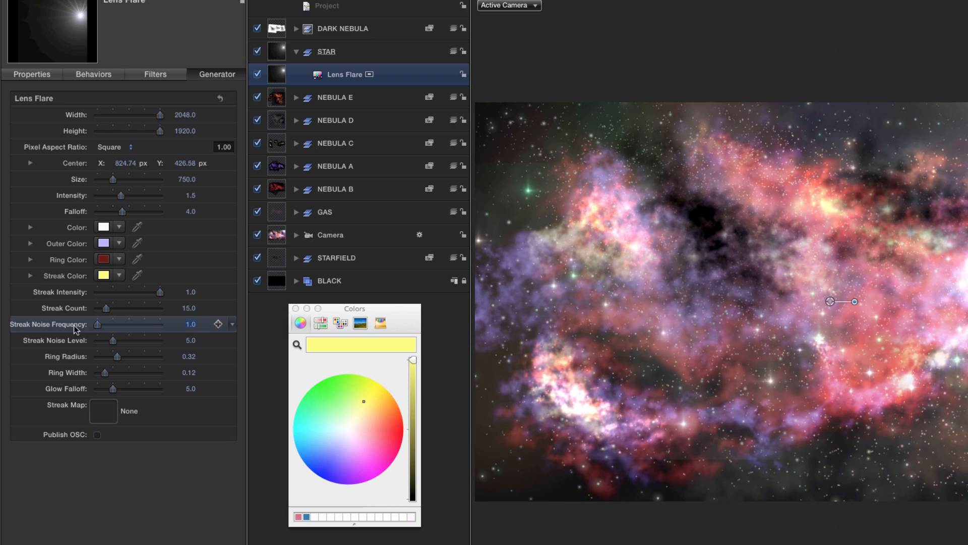
{"action": "right_click", "coordinate": [48, 320]}
{"action": "mouse_move", "coordinate": [92, 374]}
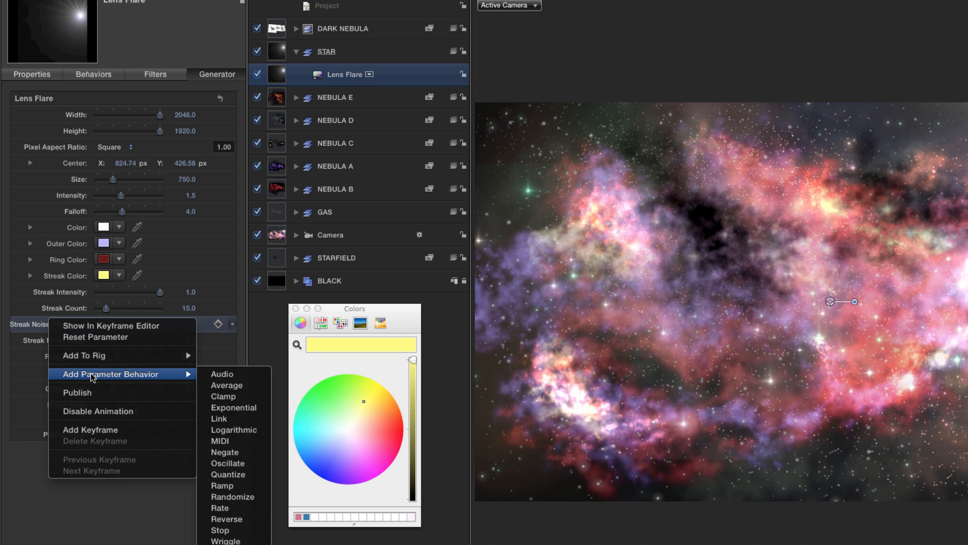
{"action": "left_click", "coordinate": [220, 485]}
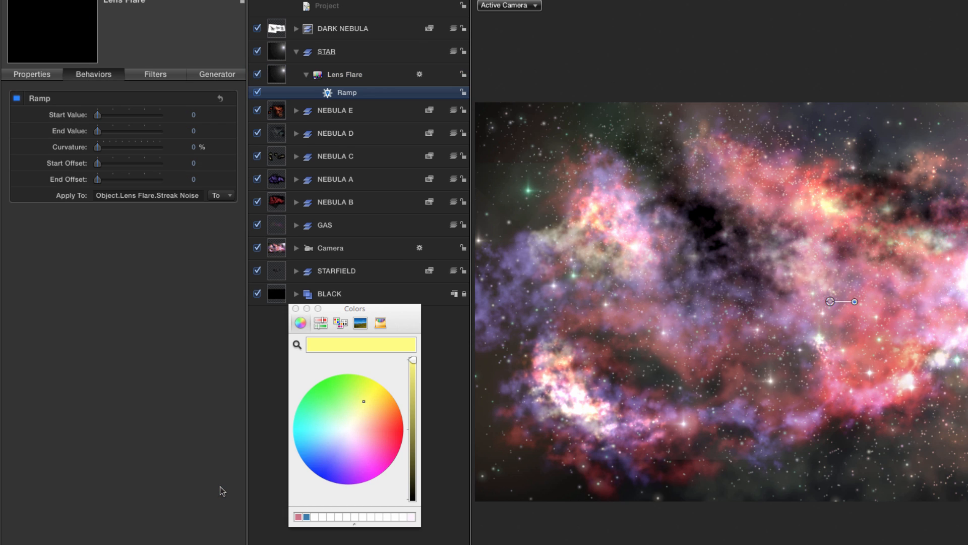
Set the Ramp behavior's start value to 25 and its end value to 27
{"action": "left_click", "coordinate": [194, 115]}
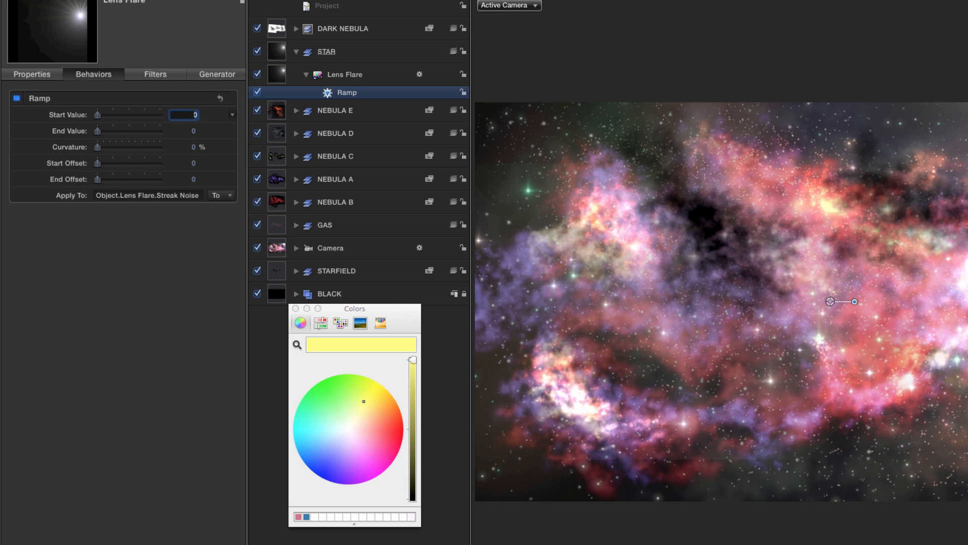
{"action": "type", "text": "25"}
{"action": "key", "text": "Tab"}
{"action": "type", "text": "27"}
{"action": "key", "text": "Return"}
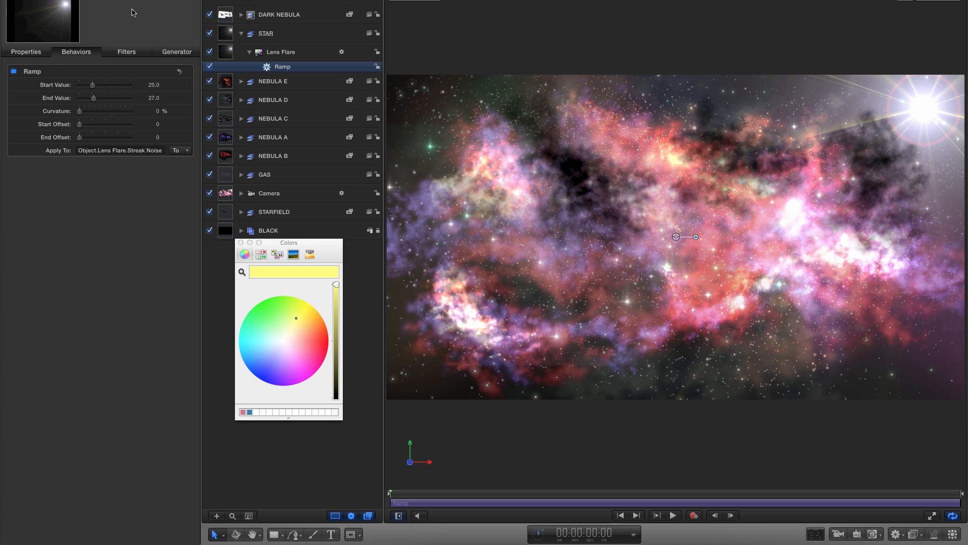
Collapse the STAR group, dismiss the color picker, and save the project
{"action": "left_click", "coordinate": [241, 33]}
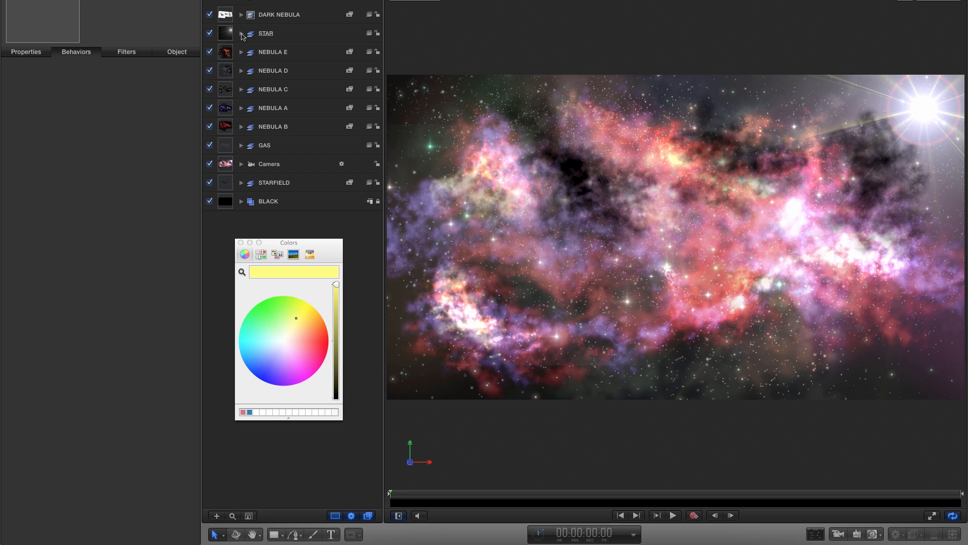
{"action": "left_click", "coordinate": [241, 243]}
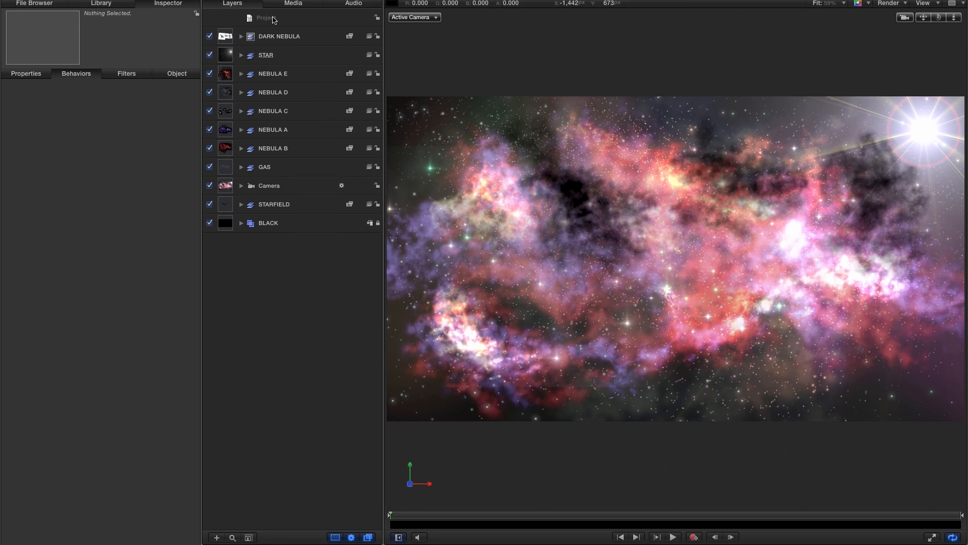
{"action": "key", "text": "super+s"}
Create a new group at the project's top level and name it PLANET
{"action": "left_click", "coordinate": [273, 27]}
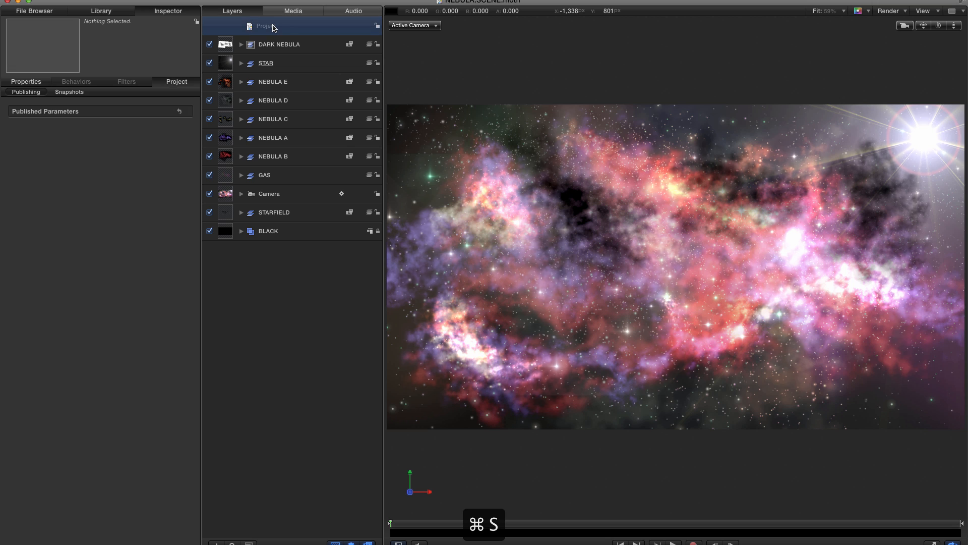
{"action": "key", "text": "super+shift+n"}
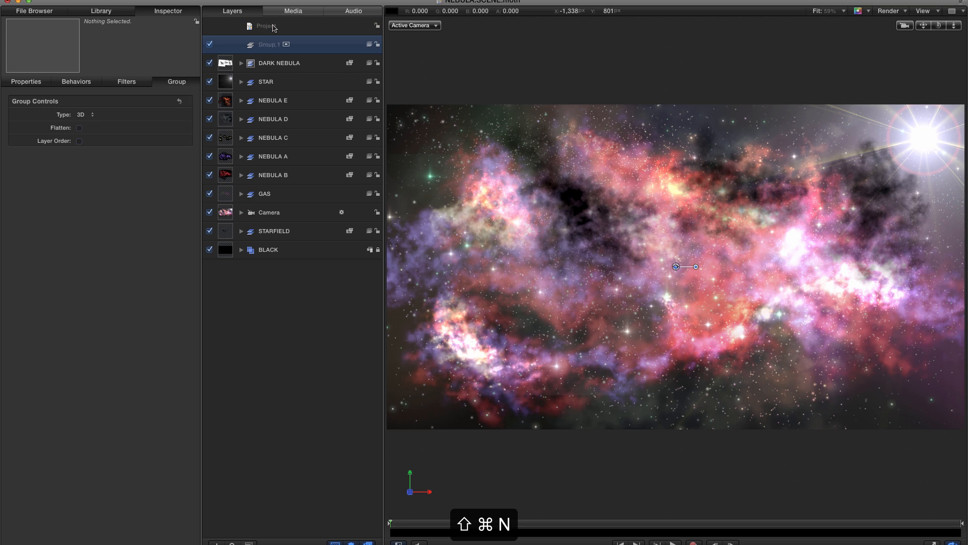
{"action": "double_click", "coordinate": [296, 43]}
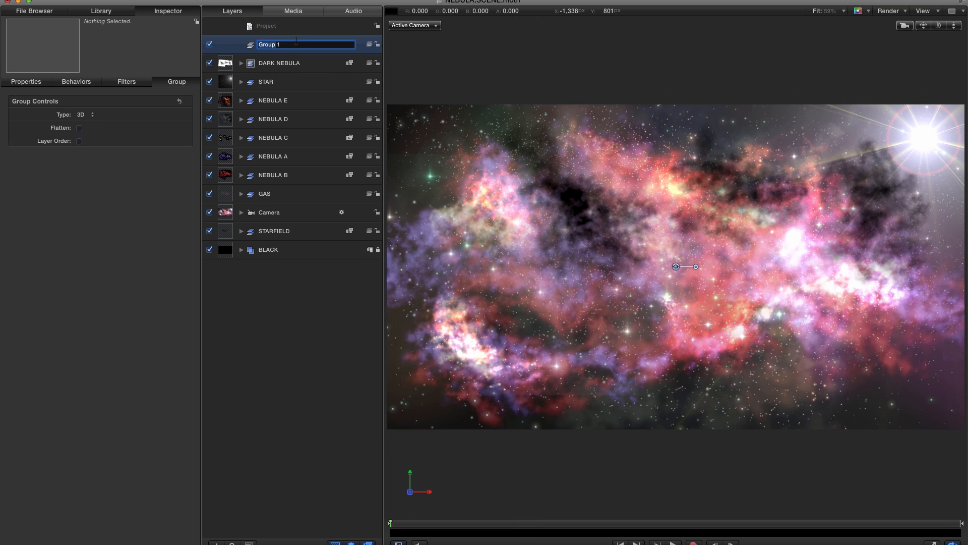
{"action": "type", "text": "PLANET"}
{"action": "key", "text": "Return"}
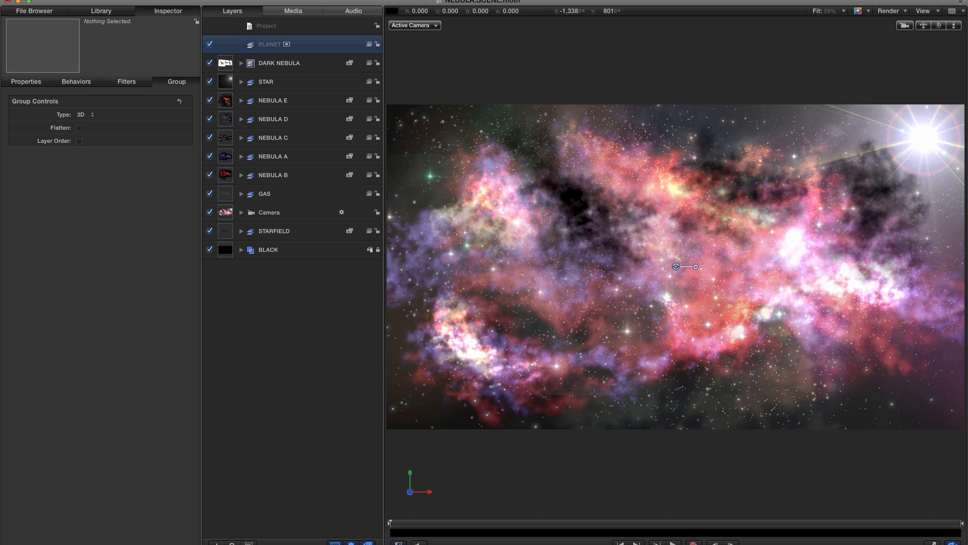
Search the Library content for SLATE, add Slate Red.png to the PLANET group, and clear the search
{"action": "key", "text": "super+2"}
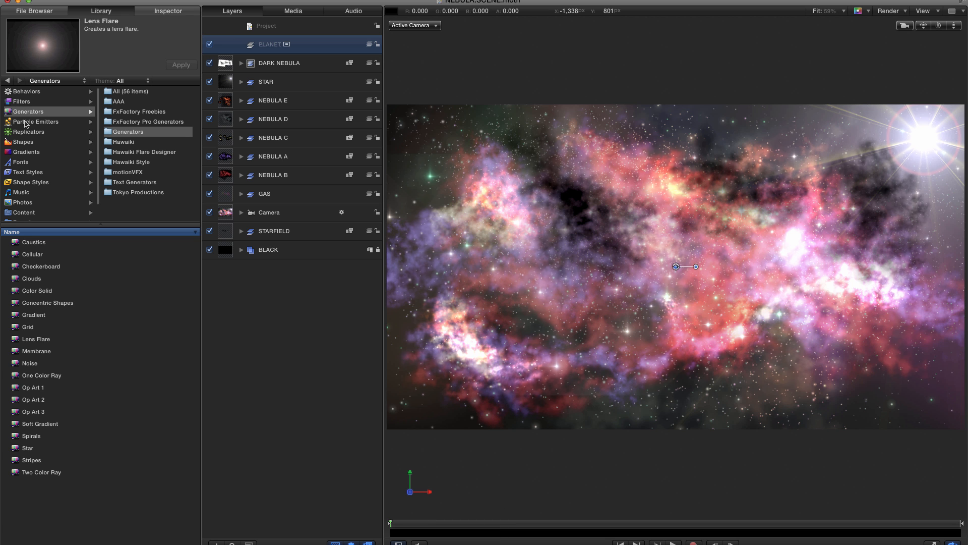
{"action": "left_click", "coordinate": [24, 212]}
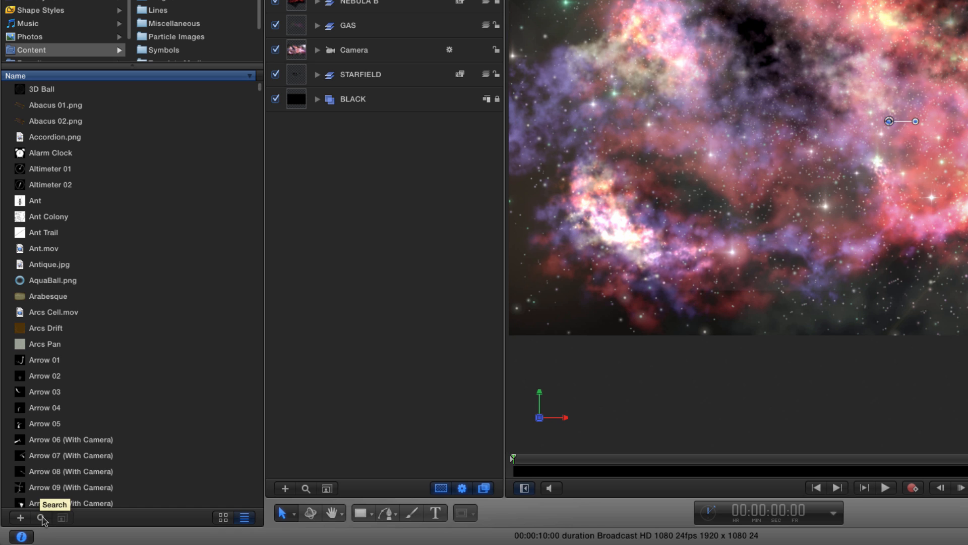
{"action": "left_click", "coordinate": [41, 517]}
{"action": "left_click", "coordinate": [127, 496]}
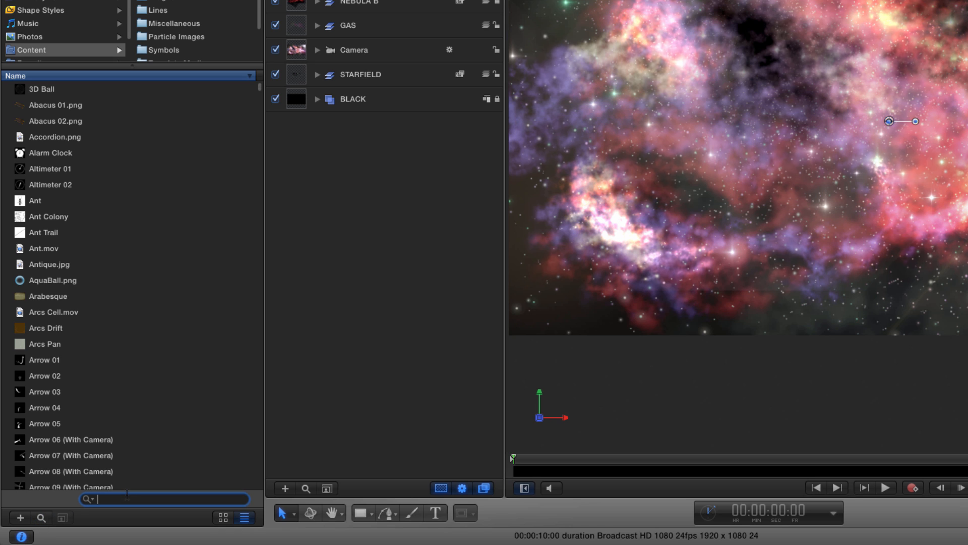
{"action": "type", "text": "SLATE"}
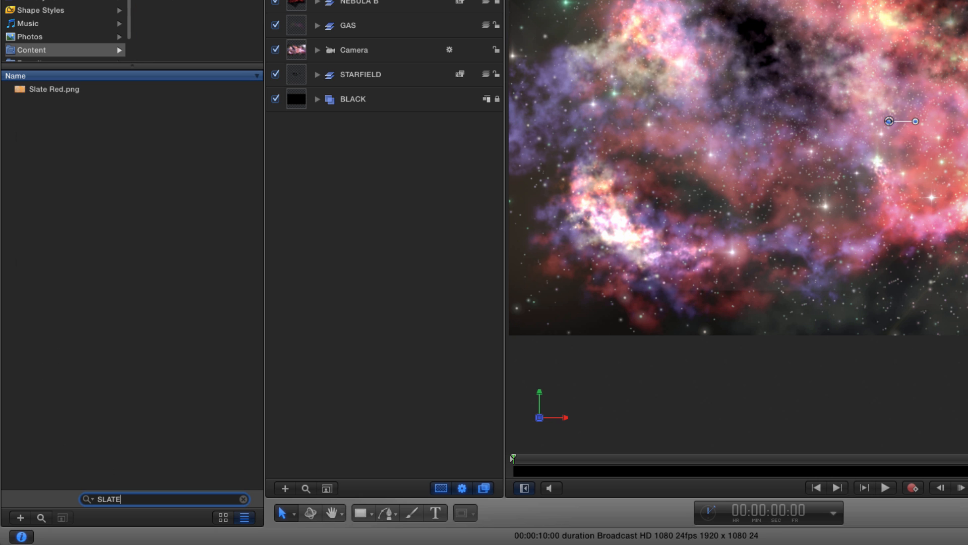
{"action": "left_click", "coordinate": [19, 90]}
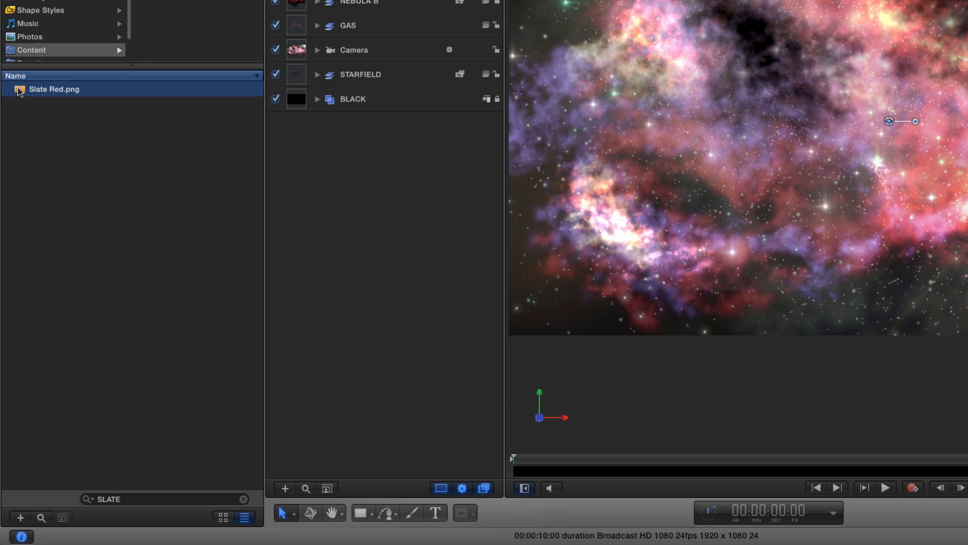
{"action": "left_click_drag", "start_coordinate": [18, 89], "coordinate": [268, 31]}
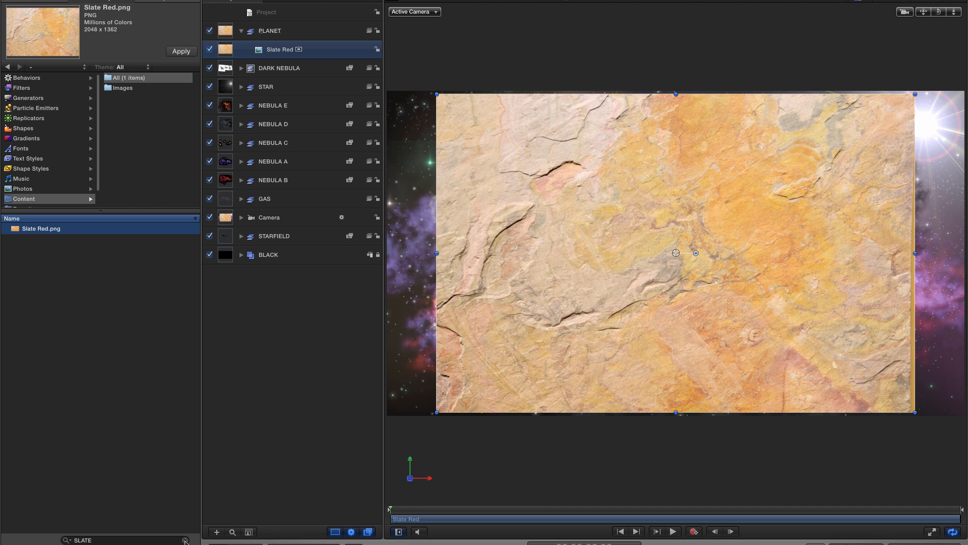
{"action": "left_click", "coordinate": [185, 541]}
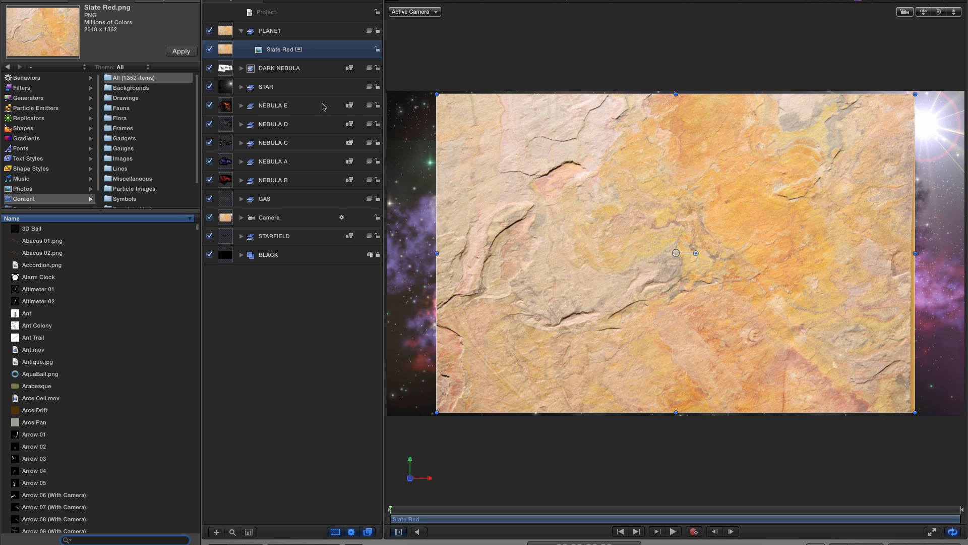
Apply a Levels filter to Slate Red and set its RGB black input to 0.68 and white input to 0.92
{"action": "left_click", "coordinate": [226, 50]}
{"action": "left_click", "coordinate": [23, 88]}
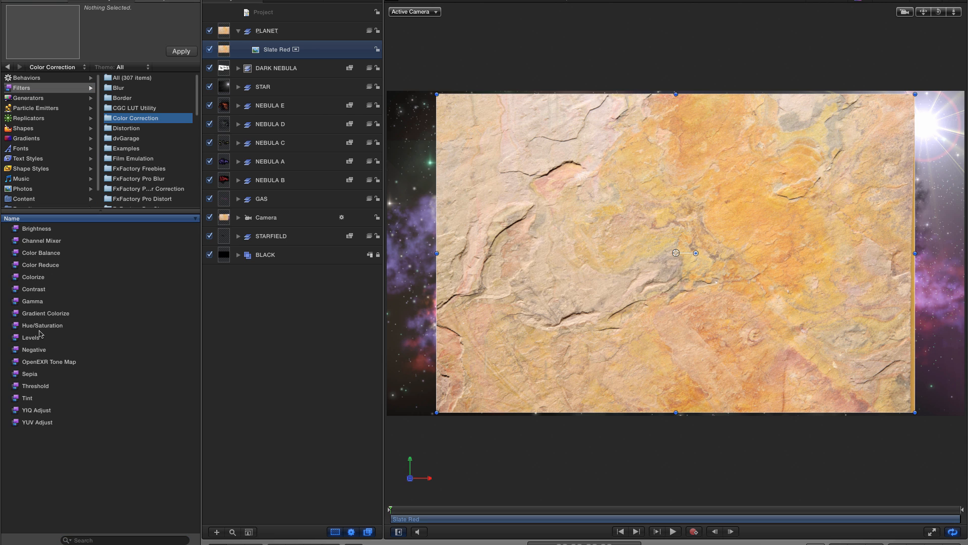
{"action": "left_click_drag", "start_coordinate": [16, 340], "coordinate": [225, 49]}
{"action": "key", "text": "F3"}
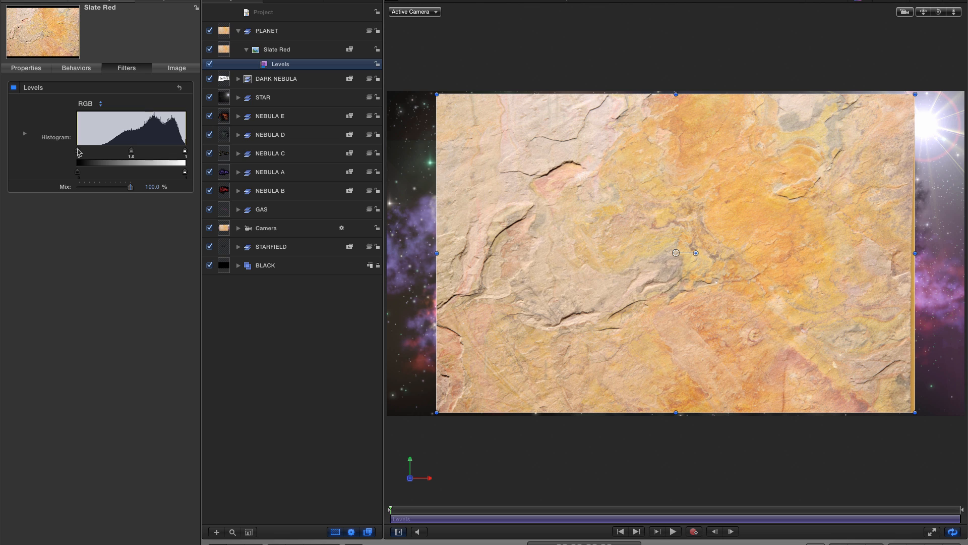
{"action": "left_click_drag", "start_coordinate": [79, 151], "coordinate": [177, 151]}
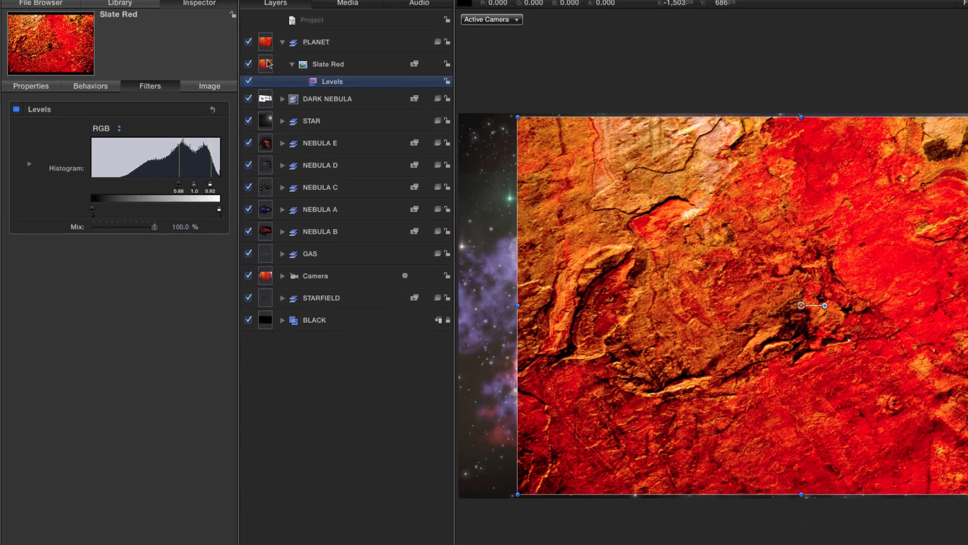
Create a 2D group inside the PLANET group and move the Slate Red image into it
{"action": "left_click", "coordinate": [226, 49]}
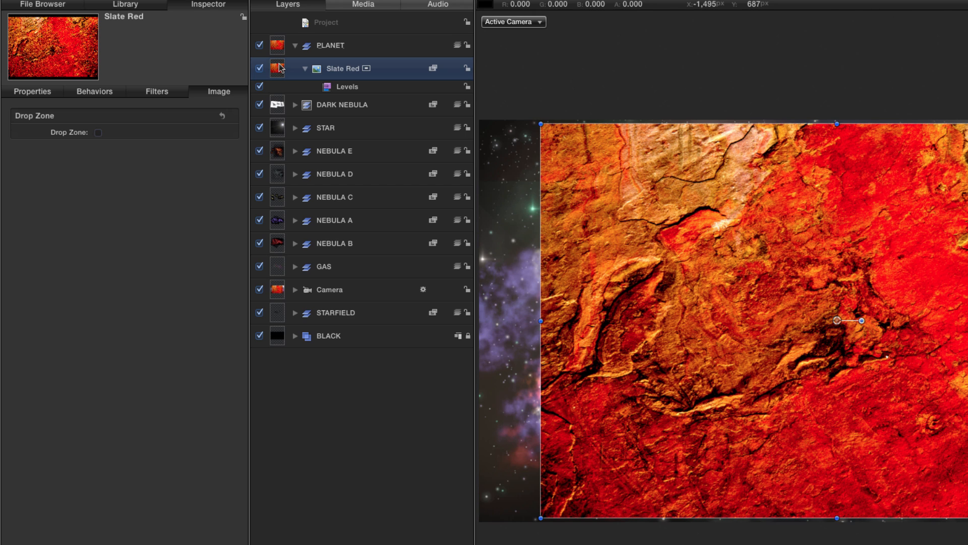
{"action": "key", "text": "super+shift+n"}
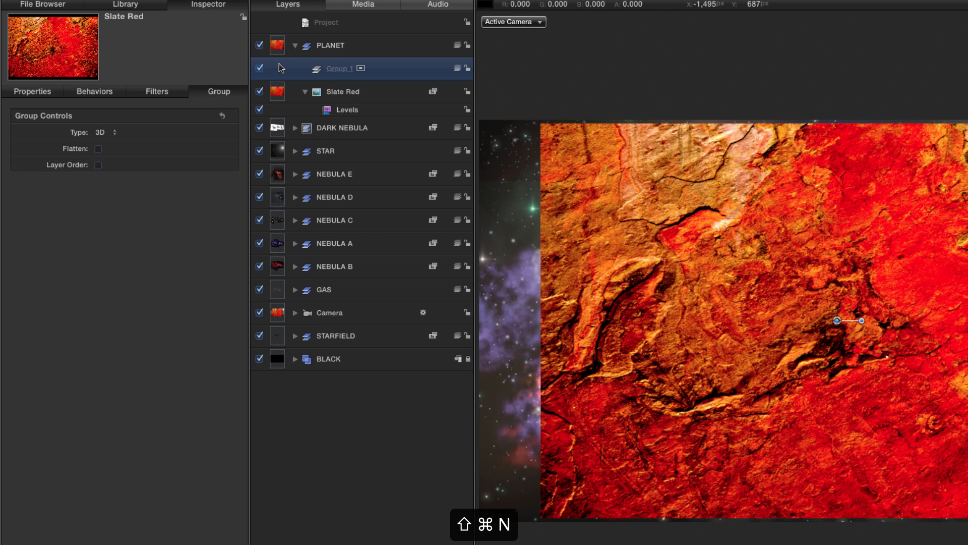
{"action": "right_click", "coordinate": [332, 62]}
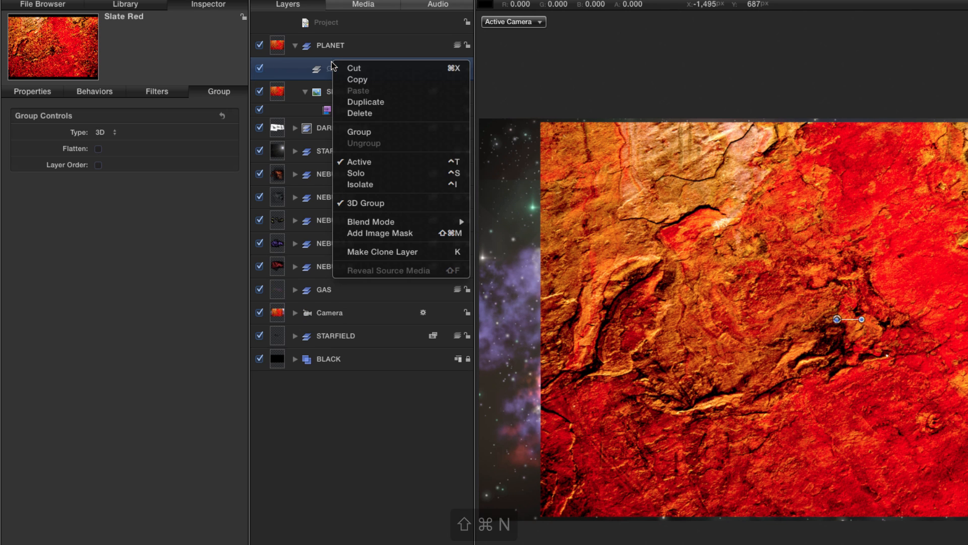
{"action": "left_click", "coordinate": [365, 204]}
{"action": "left_click", "coordinate": [278, 94]}
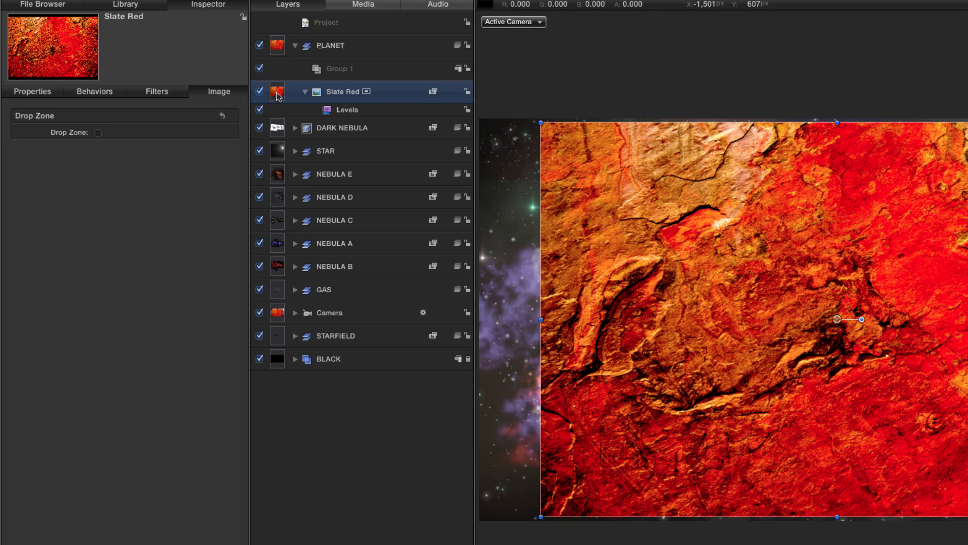
{"action": "left_click_drag", "start_coordinate": [278, 94], "coordinate": [344, 70]}
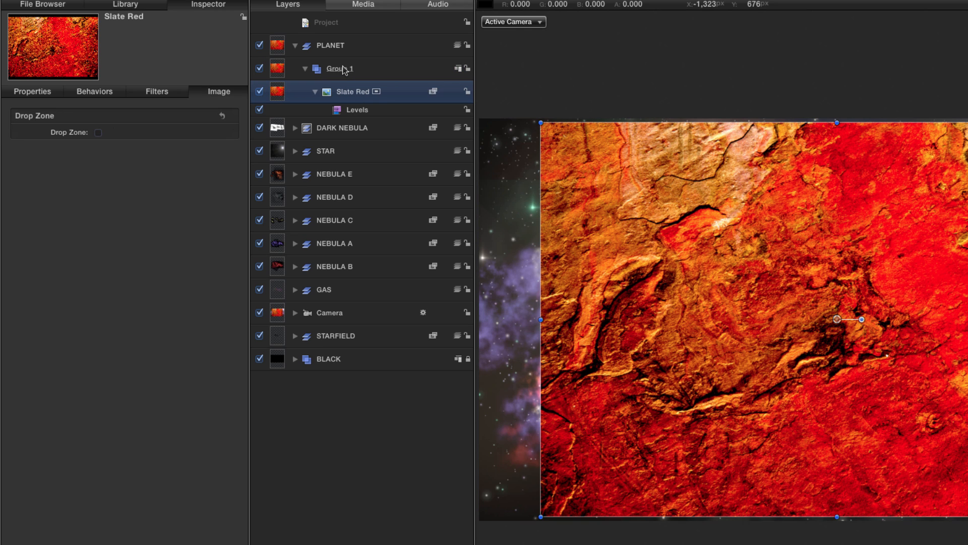
Apply the Sphere distortion filter to the 2D group containing Slate Red
{"action": "key", "text": "super+2"}
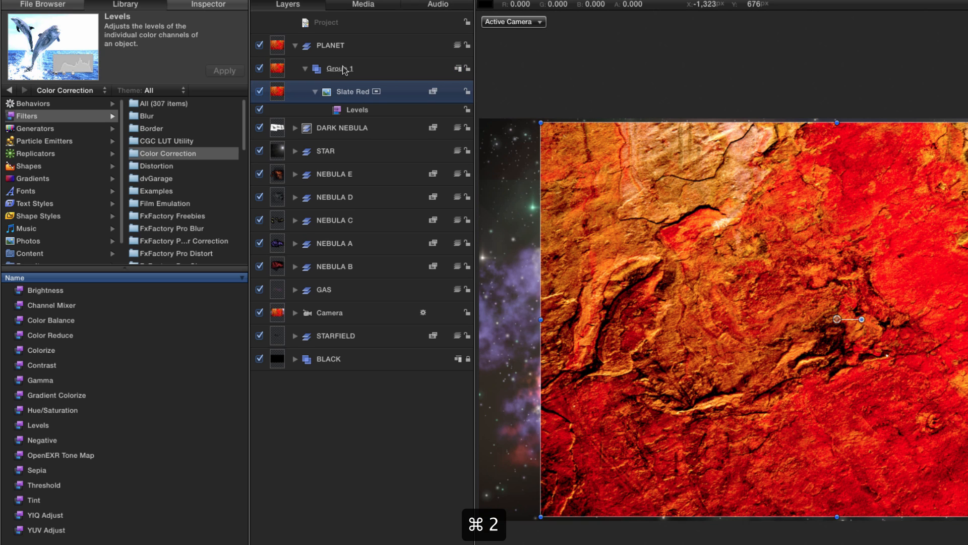
{"action": "left_click", "coordinate": [156, 167]}
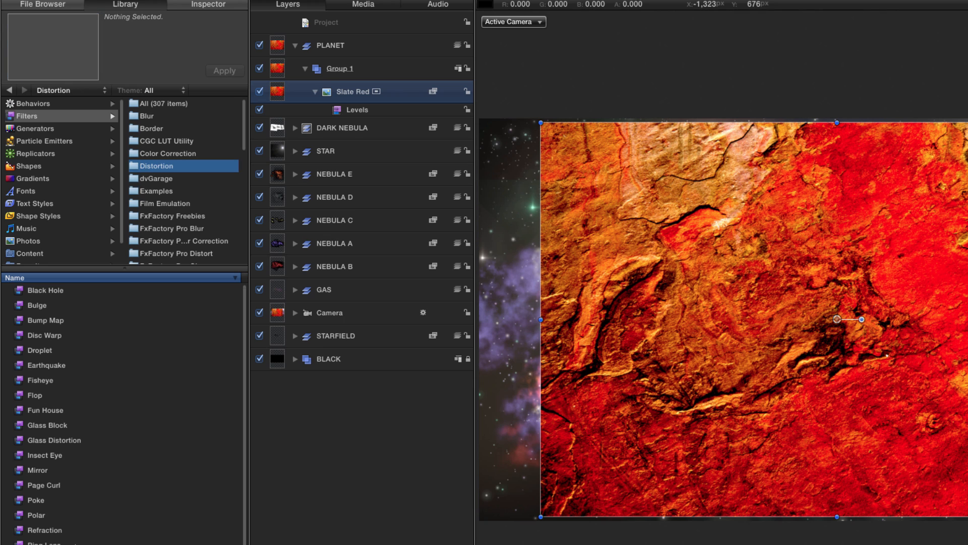
{"action": "left_click", "coordinate": [16, 497]}
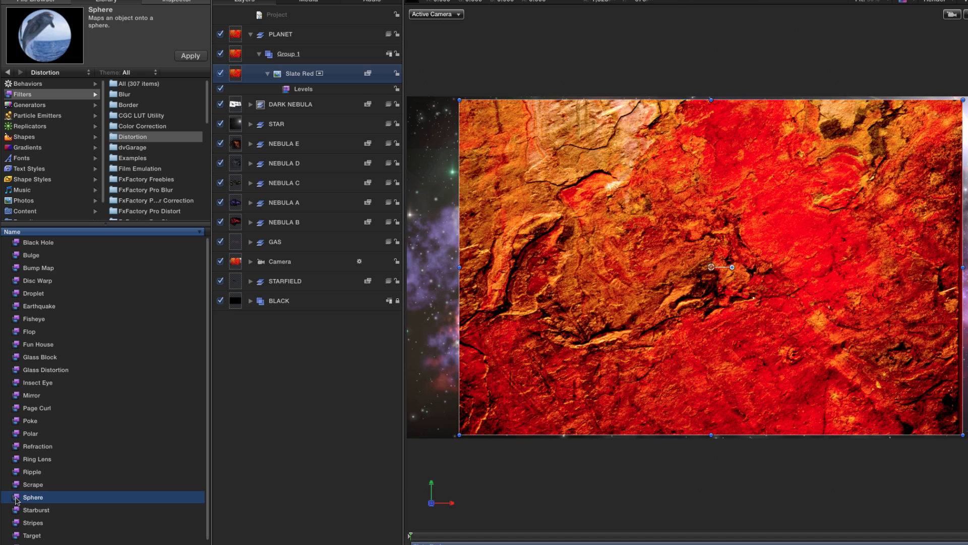
{"action": "left_click_drag", "start_coordinate": [16, 499], "coordinate": [233, 55]}
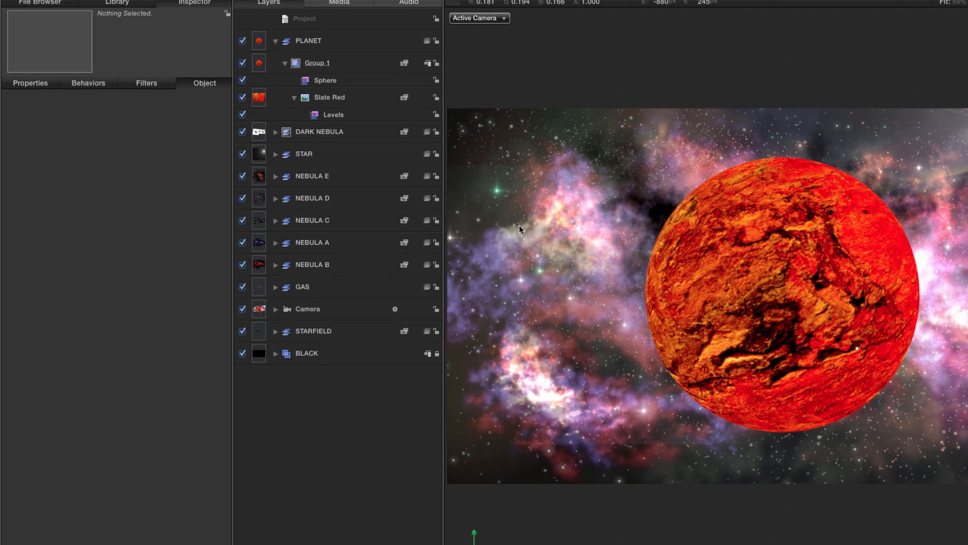
Add a Gradient generator from the Library to Group 1, directly above the Slate Red image
{"action": "left_click", "coordinate": [261, 97]}
{"action": "key", "text": "super+2"}
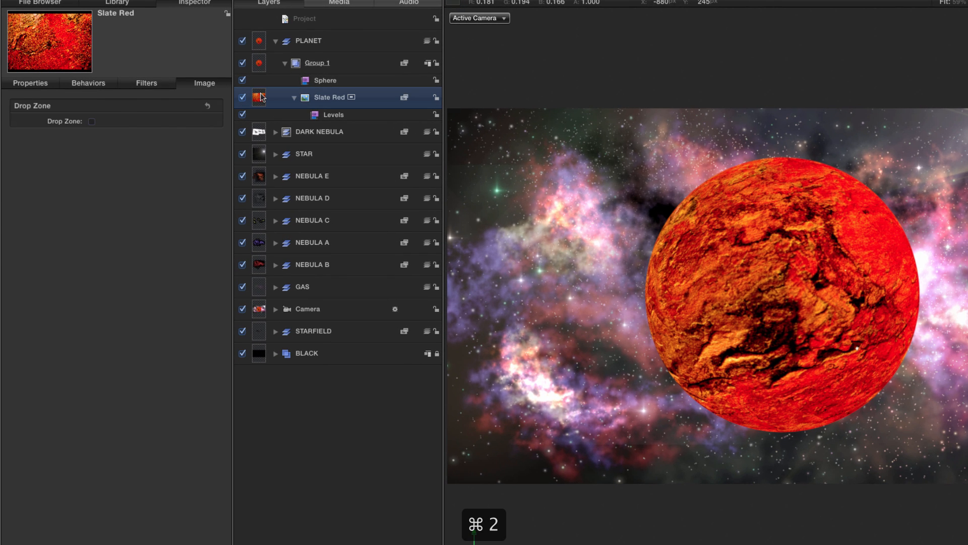
{"action": "left_click", "coordinate": [22, 118]}
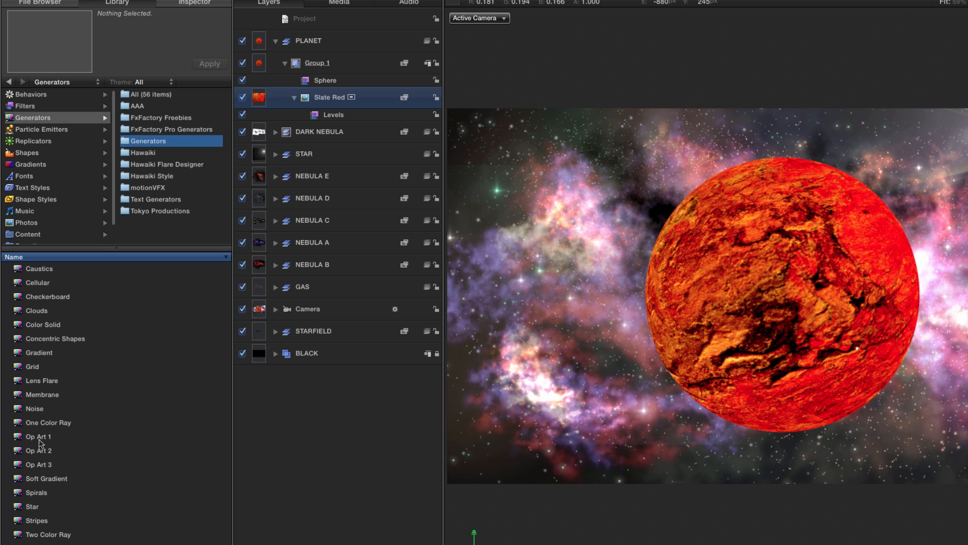
{"action": "left_click_drag", "start_coordinate": [24, 356], "coordinate": [350, 92]}
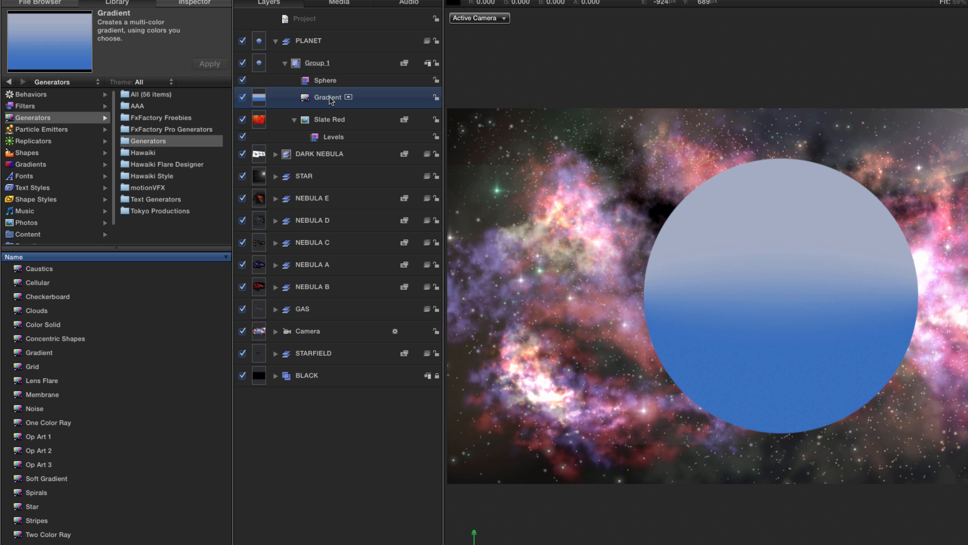
Expand the Gradient generator's settings and set its type to Radial
{"action": "key", "text": "F4"}
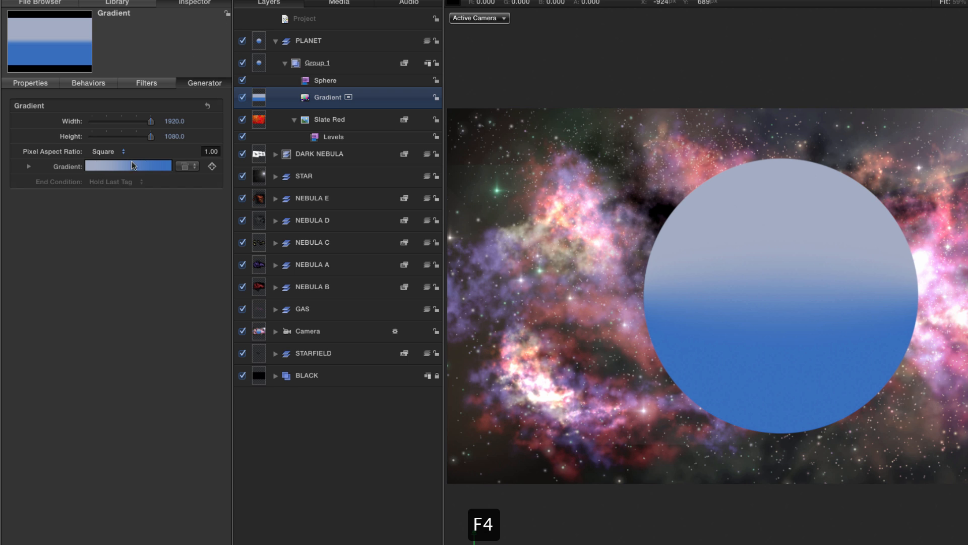
{"action": "left_click", "coordinate": [29, 167]}
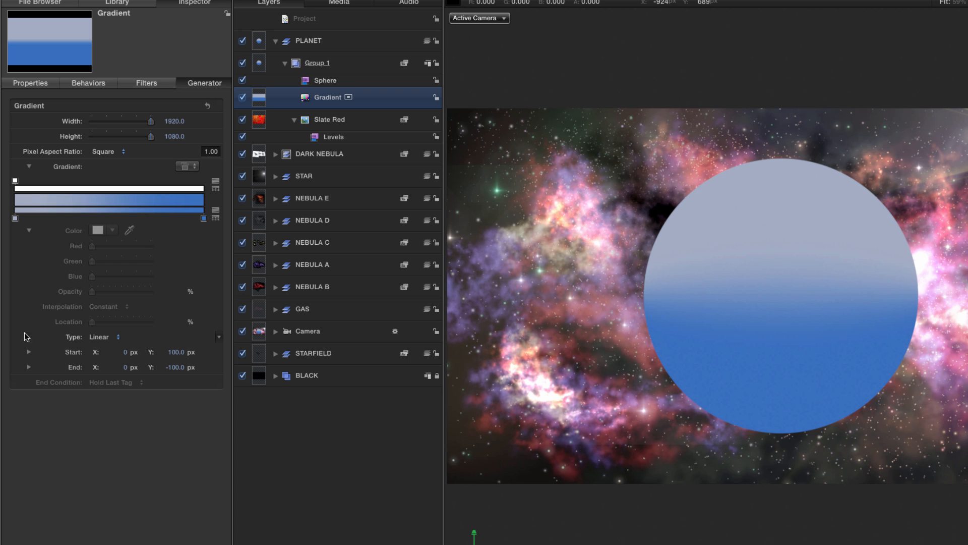
{"action": "left_click", "coordinate": [100, 337]}
{"action": "left_click", "coordinate": [99, 348]}
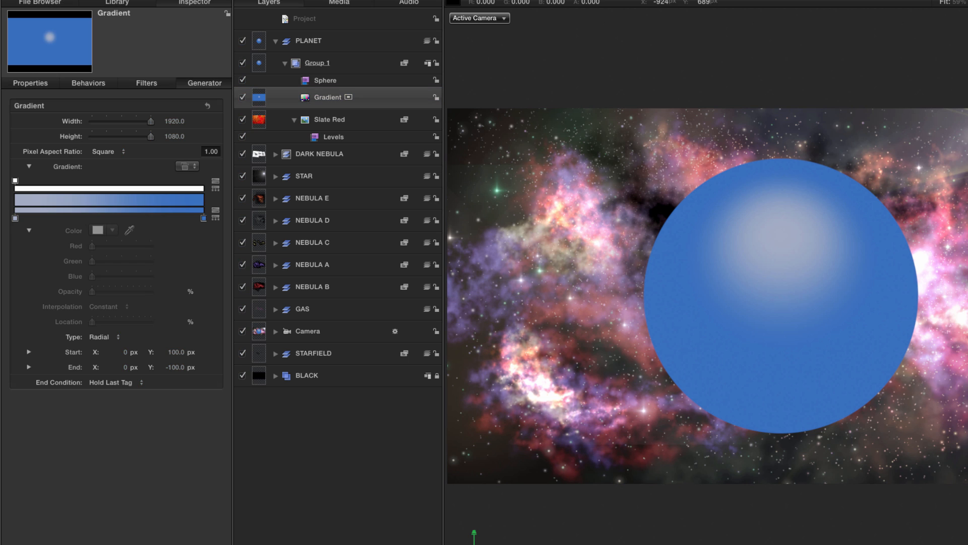
Remove the gradient's starting color tag and set the remaining end tag's color to black
{"action": "left_click", "coordinate": [15, 218]}
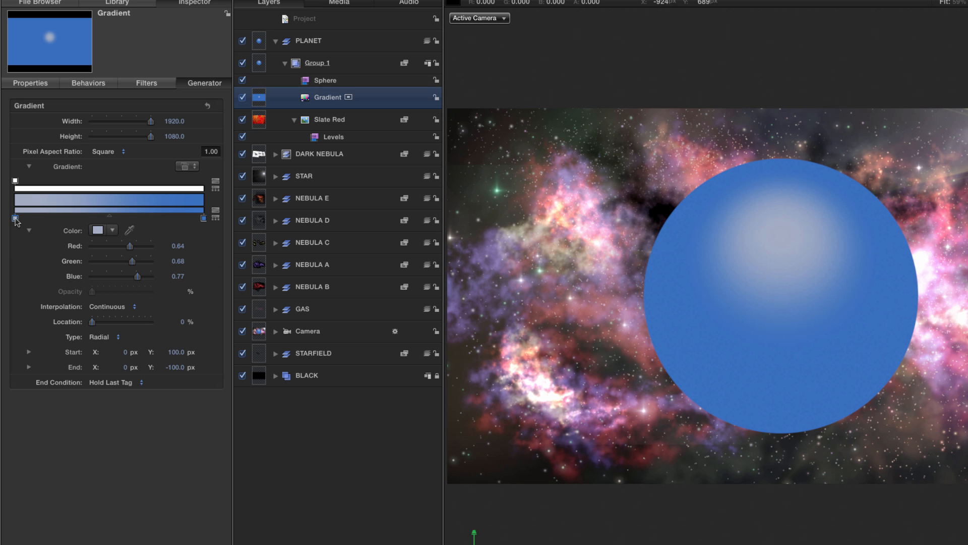
{"action": "left_click_drag", "start_coordinate": [16, 219], "coordinate": [15, 240]}
{"action": "left_click", "coordinate": [203, 218]}
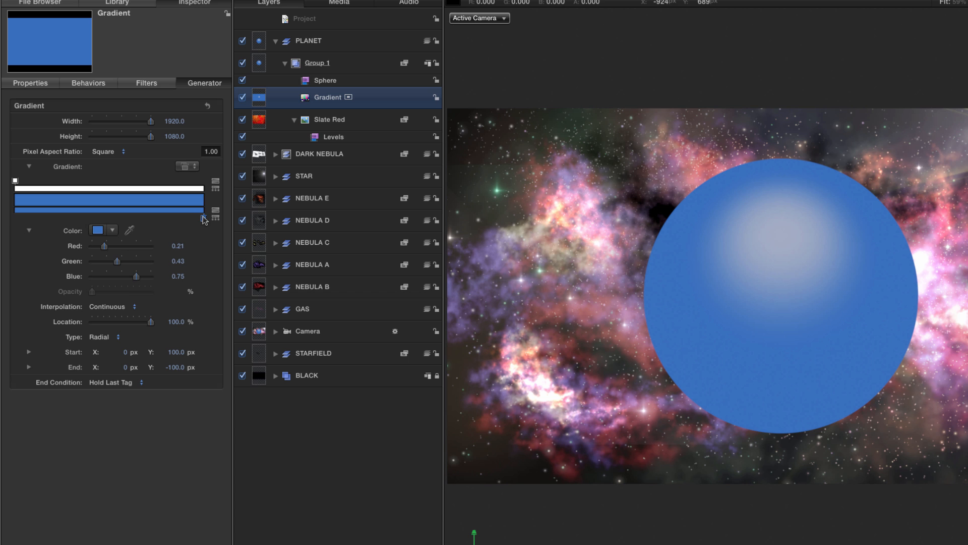
{"action": "left_click", "coordinate": [97, 230]}
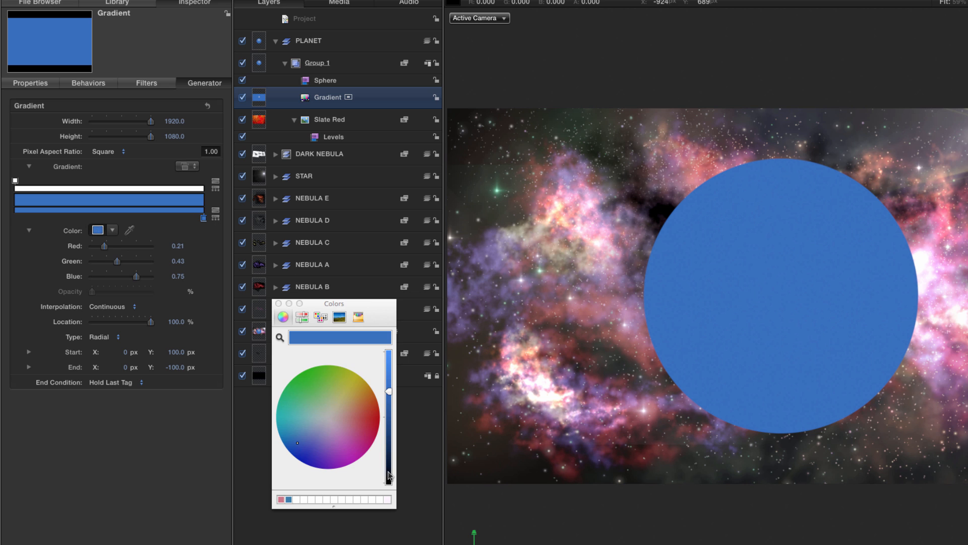
{"action": "left_click", "coordinate": [388, 482]}
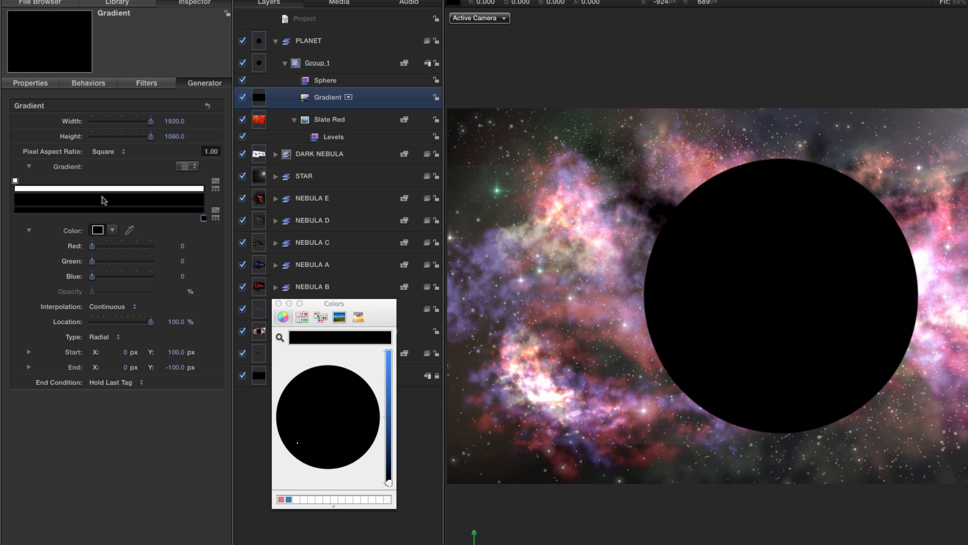
Add an opacity tag at 100% location on the gradient and set the starting opacity tag to 0%
{"action": "left_click", "coordinate": [204, 181]}
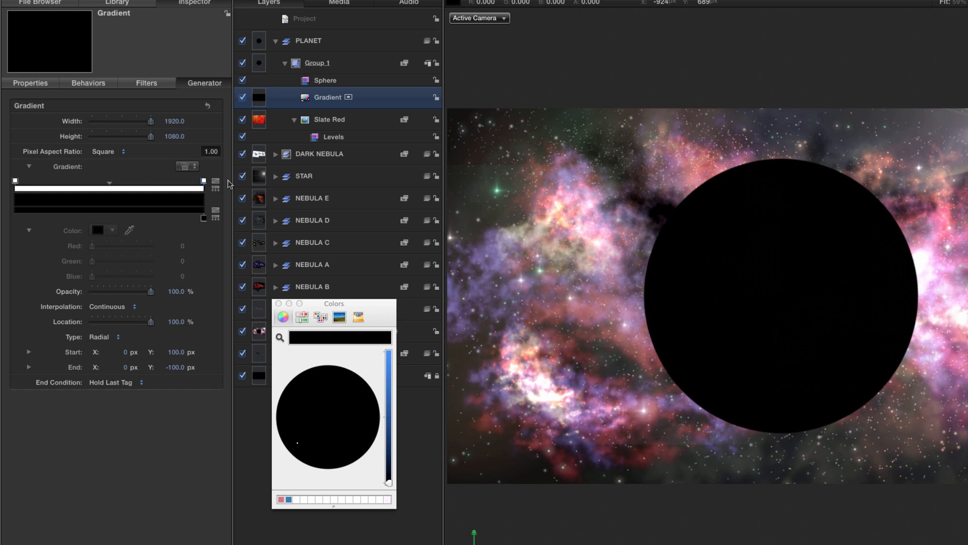
{"action": "left_click", "coordinate": [15, 181]}
{"action": "left_click_drag", "start_coordinate": [137, 299], "coordinate": [32, 296]}
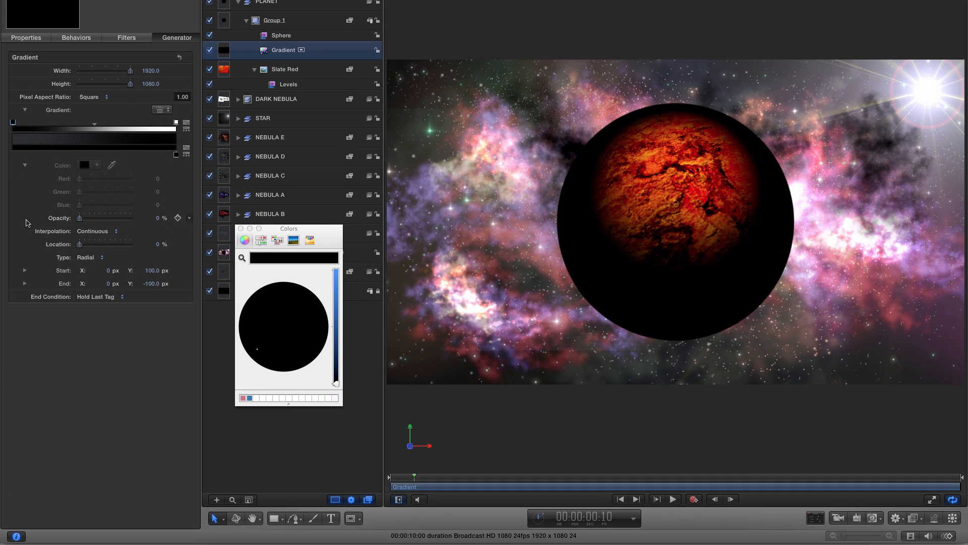
Reposition the radial gradient on the canvas to start at about X 287, Y 261 px and end at about X -282, Y -281 px
{"action": "key", "text": "super+slash"}
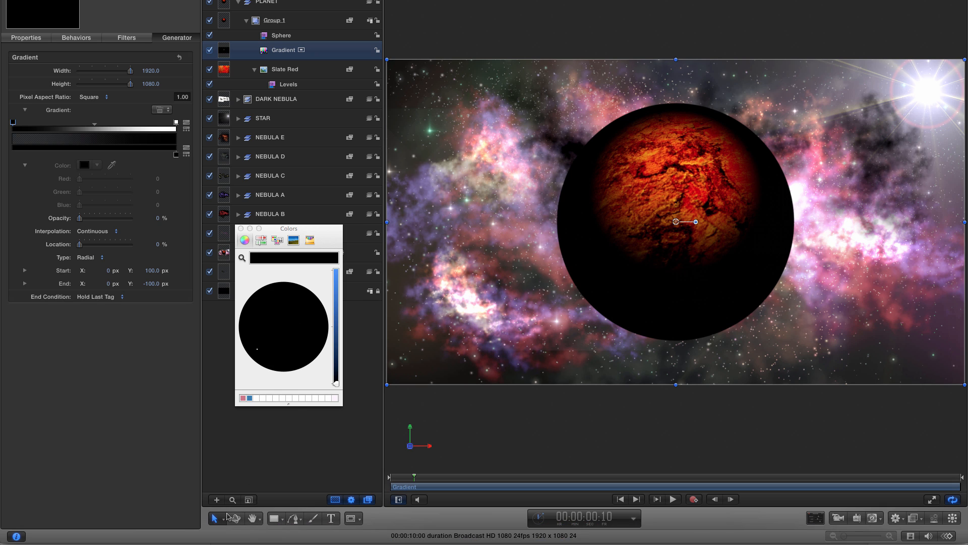
{"action": "left_click", "coordinate": [225, 519]}
{"action": "left_click", "coordinate": [248, 500]}
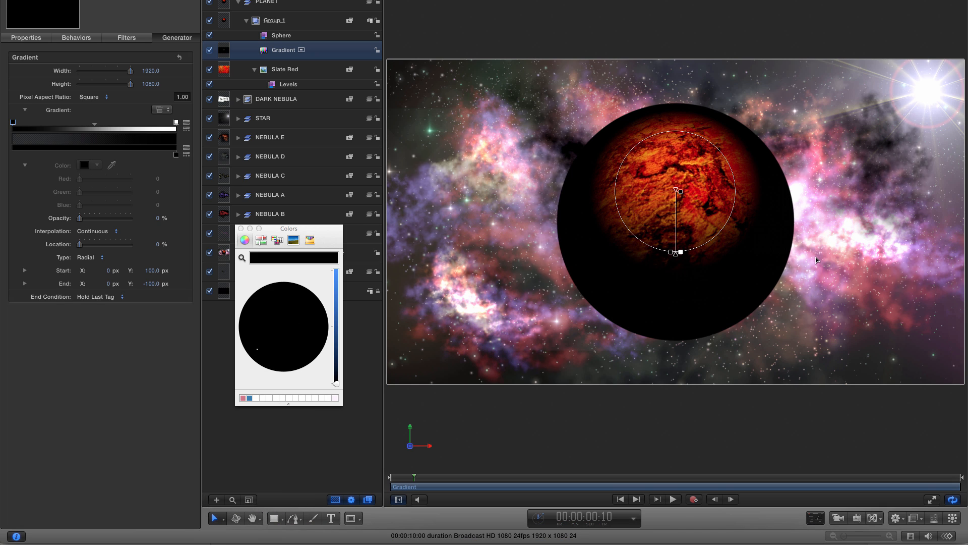
{"action": "left_click_drag", "start_coordinate": [676, 190], "coordinate": [761, 144]}
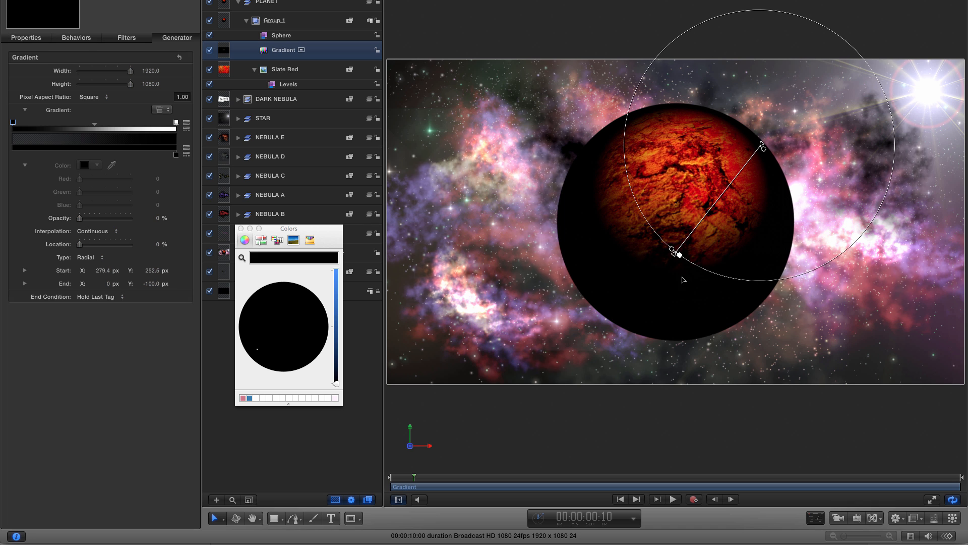
{"action": "left_click_drag", "start_coordinate": [680, 255], "coordinate": [590, 311]}
{"action": "left_click_drag", "start_coordinate": [763, 147], "coordinate": [766, 144]}
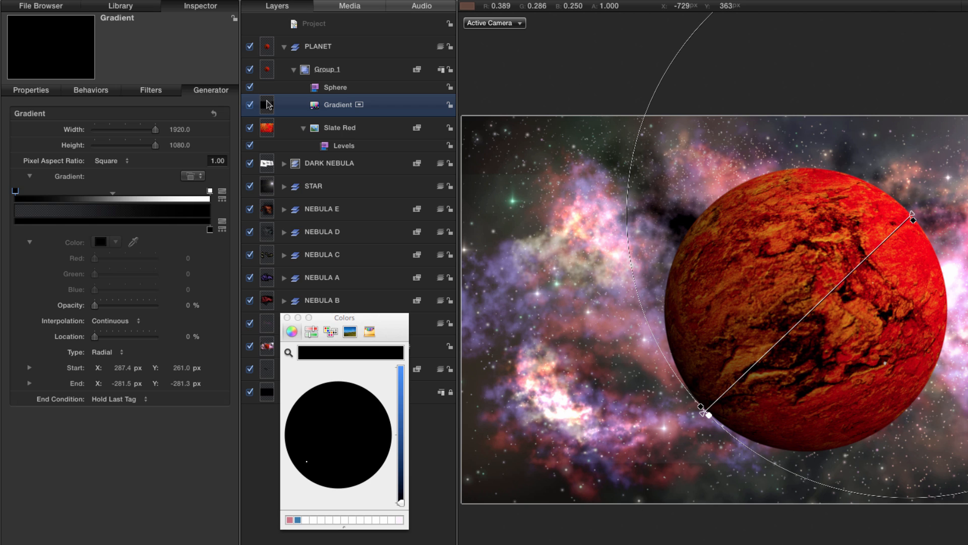
Duplicate the Gradient layer and rename the copy Gradient light
{"action": "key", "text": "super+d"}
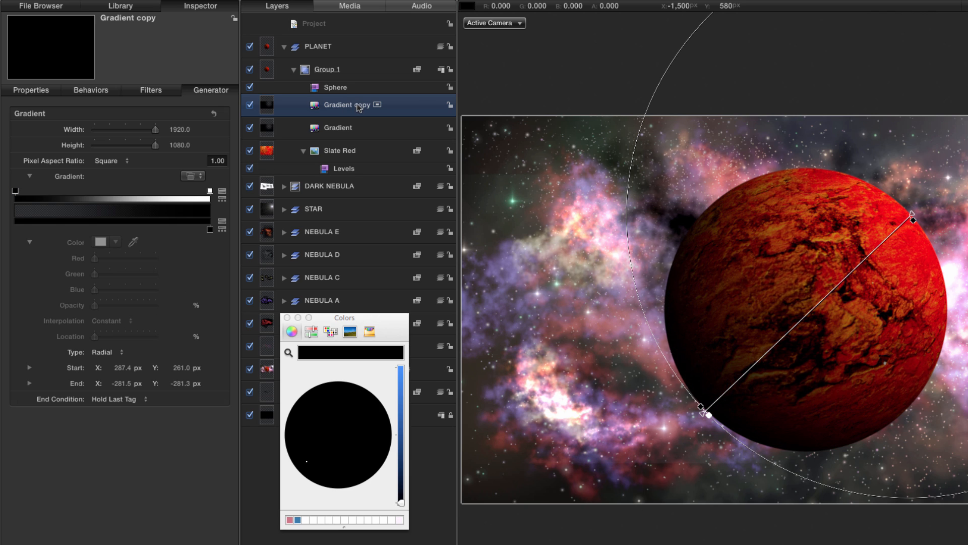
{"action": "double_click", "coordinate": [359, 106]}
{"action": "key", "text": "BackSpace"}
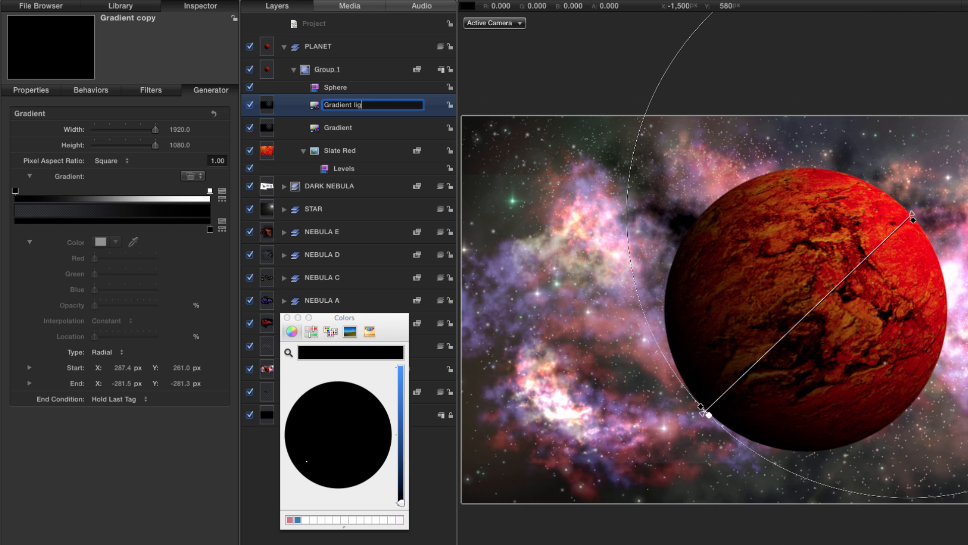
{"action": "key", "text": "Return"}
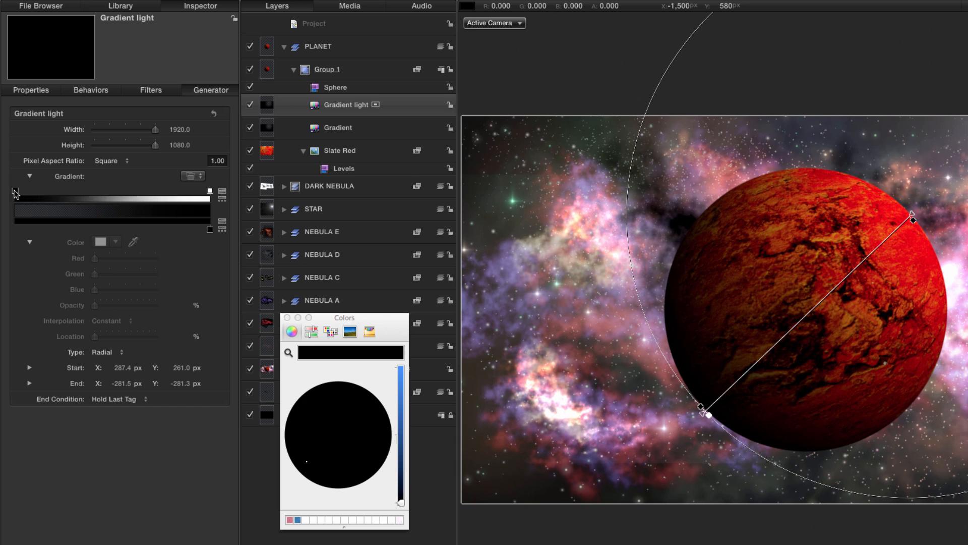
Reverse the opacity tags of Gradient light and set its blend mode to Add
{"action": "left_click", "coordinate": [223, 192]}
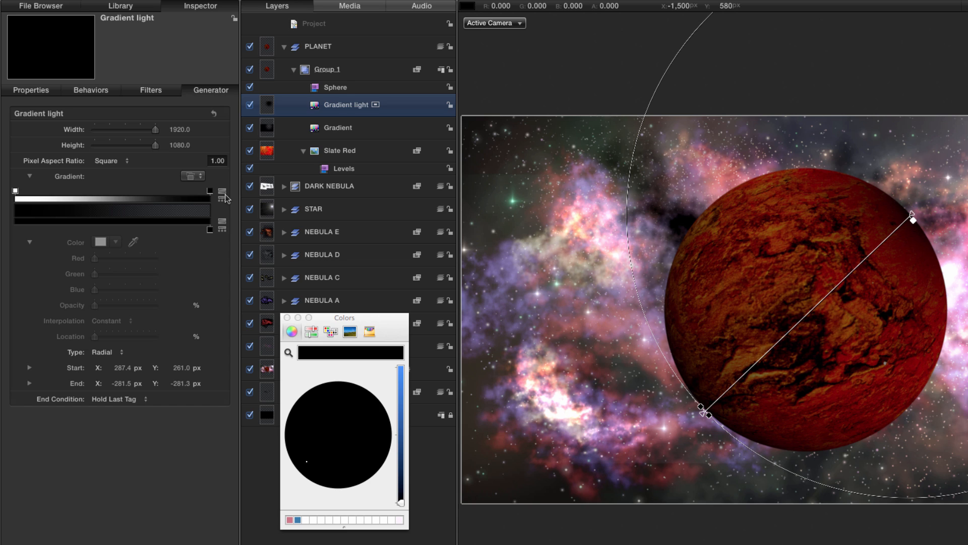
{"action": "key", "text": "F1"}
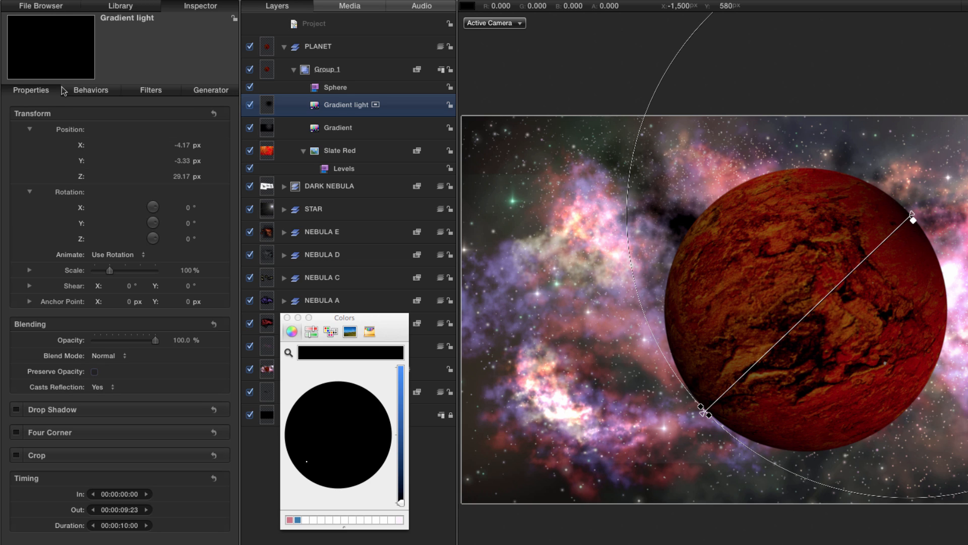
{"action": "left_click", "coordinate": [103, 355]}
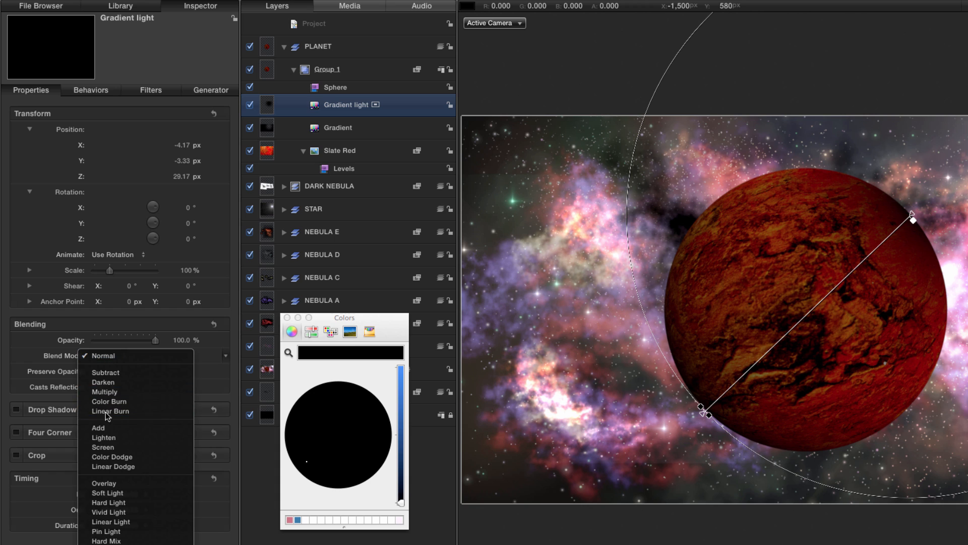
{"action": "left_click", "coordinate": [108, 428]}
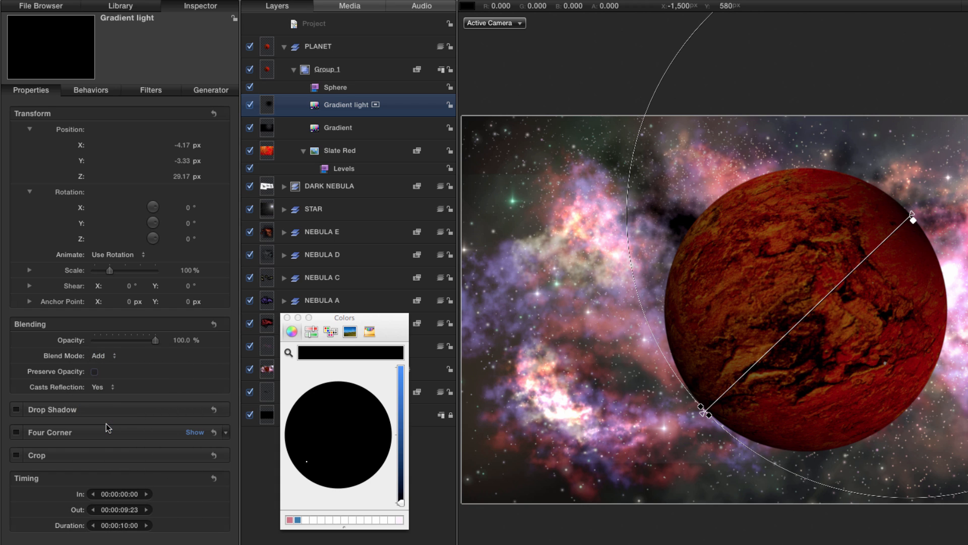
Move Gradient light's 0% opacity end tag to a location of about 65%
{"action": "key", "text": "F4"}
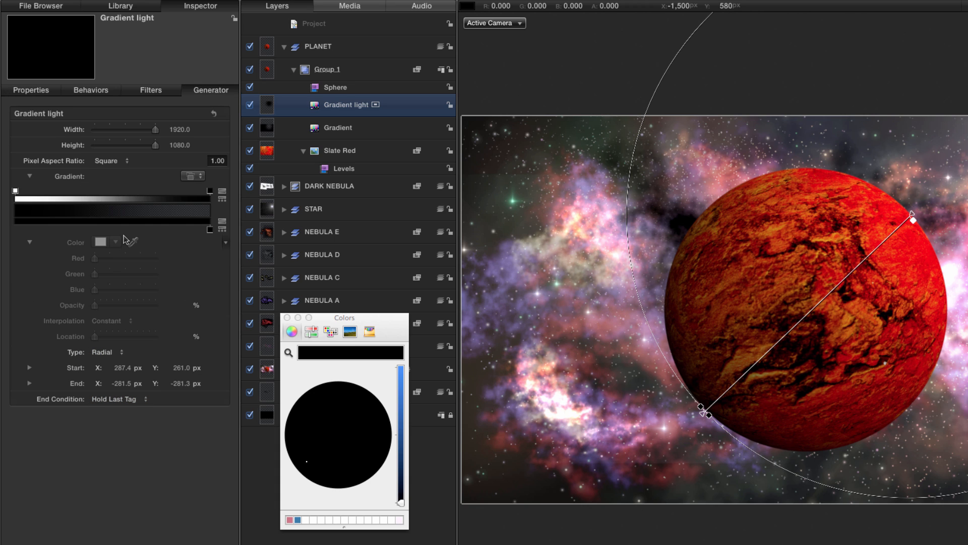
{"action": "left_click", "coordinate": [210, 192]}
{"action": "left_click_drag", "start_coordinate": [209, 193], "coordinate": [143, 198]}
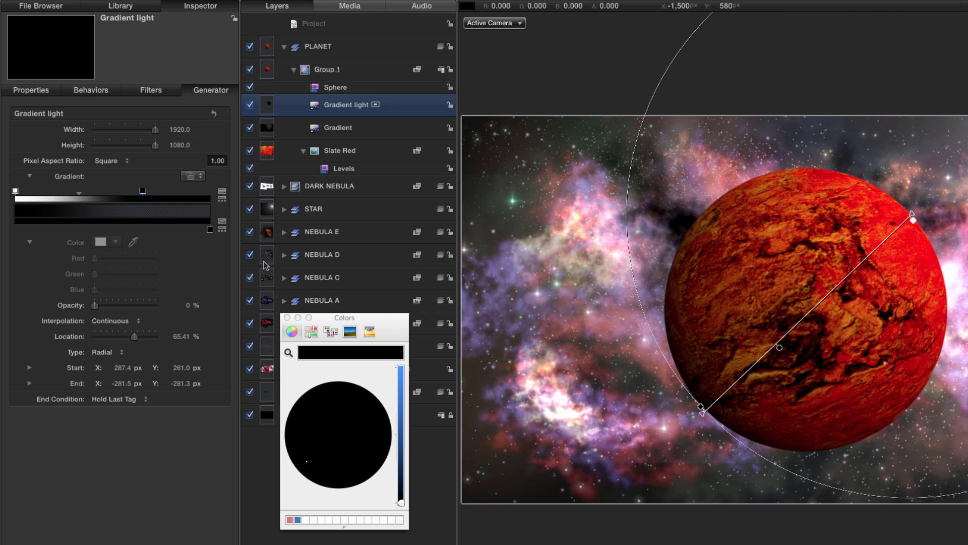
Set Gradient light's end color tag to dark orange with red 0.58, green 0.22 and blue 0
{"action": "left_click", "coordinate": [210, 230]}
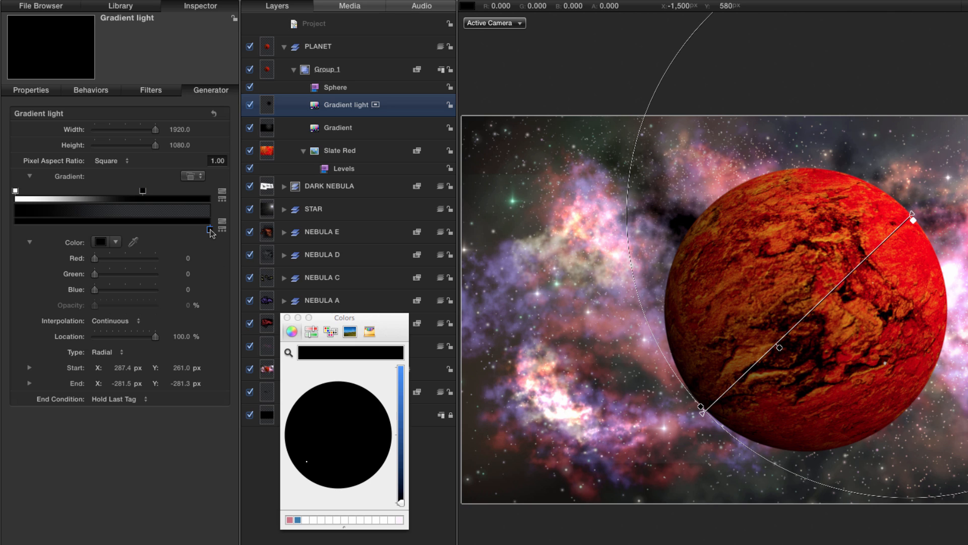
{"action": "left_click", "coordinate": [102, 242]}
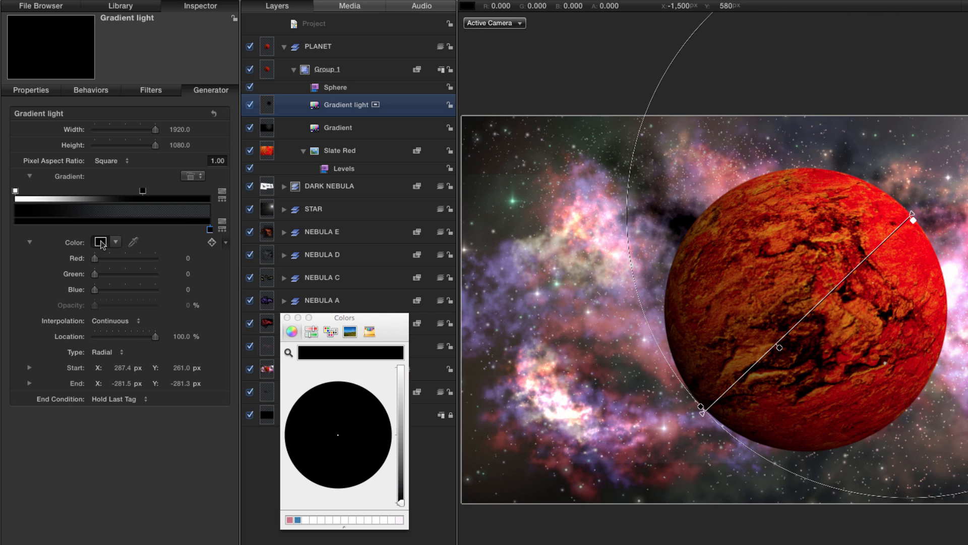
{"action": "left_click", "coordinate": [367, 434]}
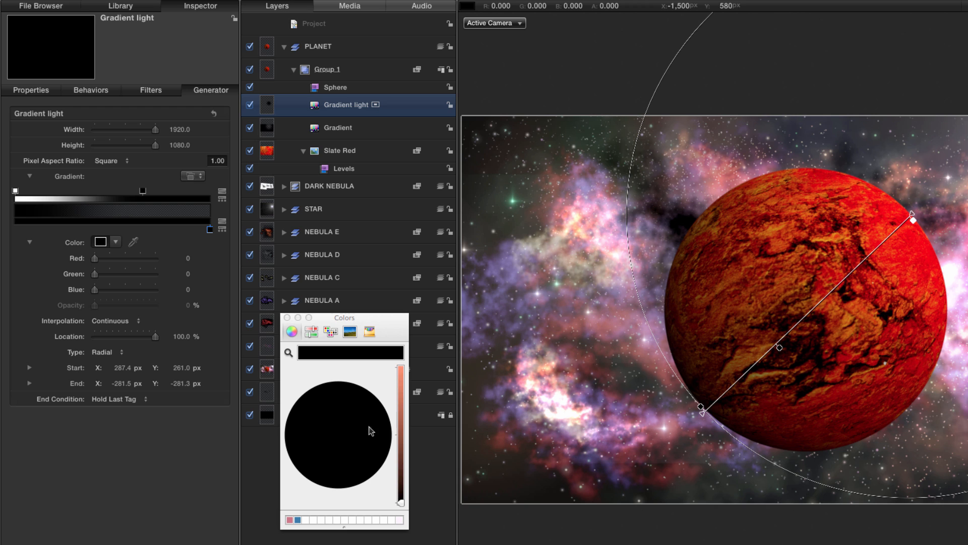
{"action": "left_click_drag", "start_coordinate": [401, 503], "coordinate": [410, 439]}
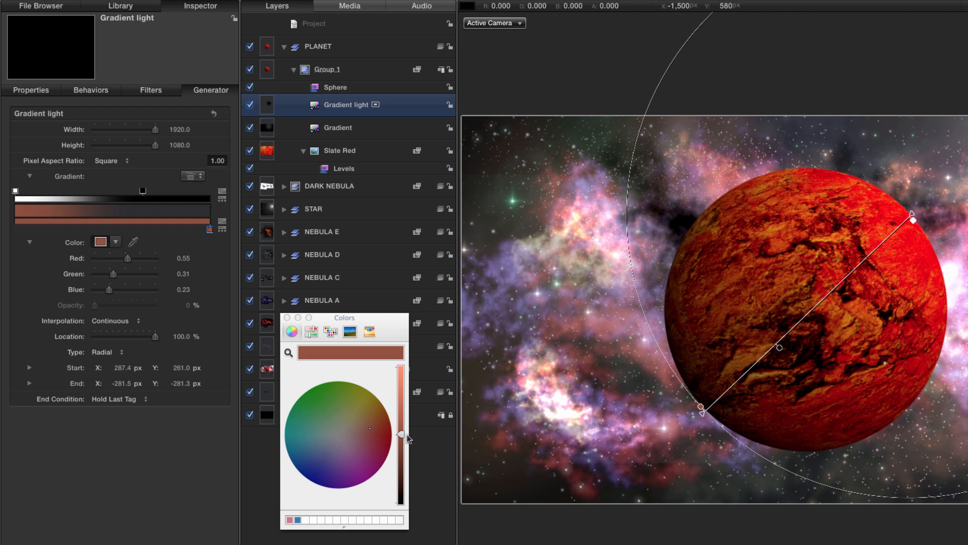
{"action": "left_click", "coordinate": [378, 425]}
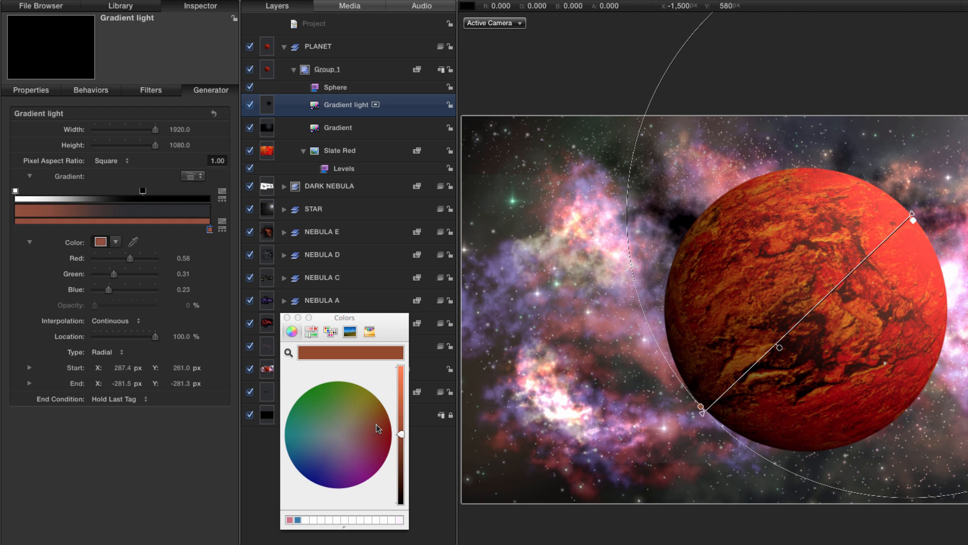
{"action": "left_click_drag", "start_coordinate": [383, 419], "coordinate": [390, 416]}
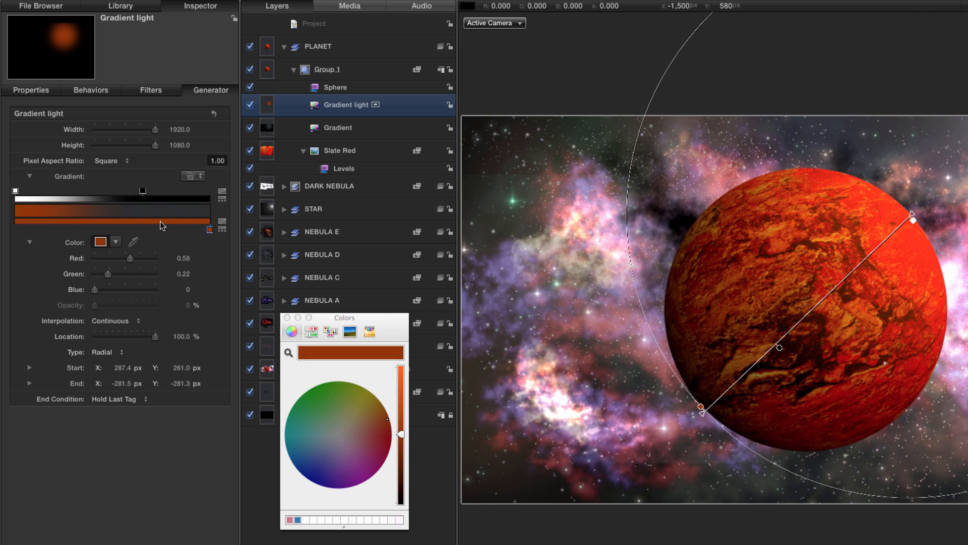
Add a golden color tag to Gradient light at about 66%, with red 0.58, green 0.44 and blue 0.09
{"action": "left_click", "coordinate": [144, 225]}
{"action": "left_click_drag", "start_coordinate": [387, 420], "coordinate": [371, 406]}
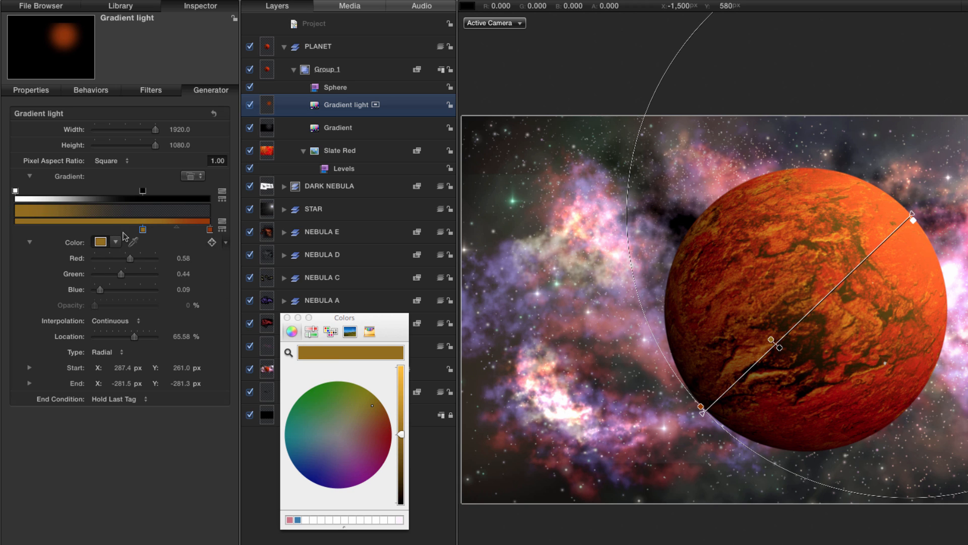
Add pale yellow color tags to Gradient light at about 14% and at 0%, with red 1.0, green 0.99 and blue 0.56
{"action": "left_click", "coordinate": [44, 220]}
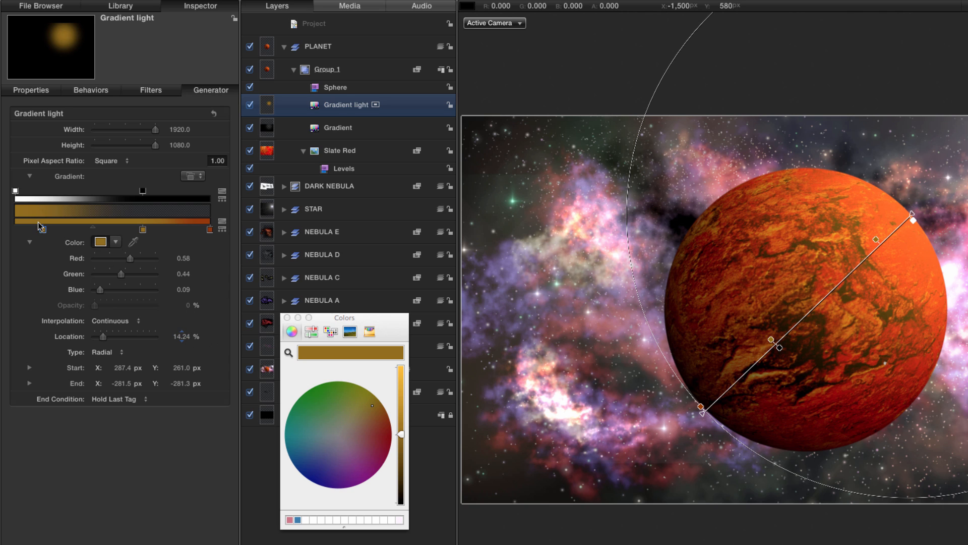
{"action": "left_click_drag", "start_coordinate": [374, 409], "coordinate": [350, 410]}
{"action": "left_click_drag", "start_coordinate": [401, 434], "coordinate": [403, 366]}
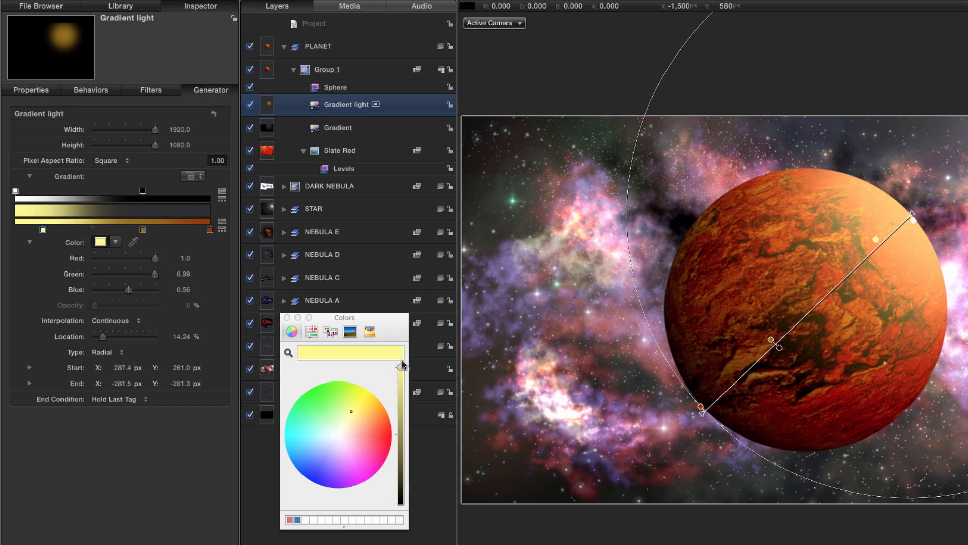
{"action": "left_click", "coordinate": [19, 228]}
{"action": "left_click_drag", "start_coordinate": [19, 228], "coordinate": [15, 229]}
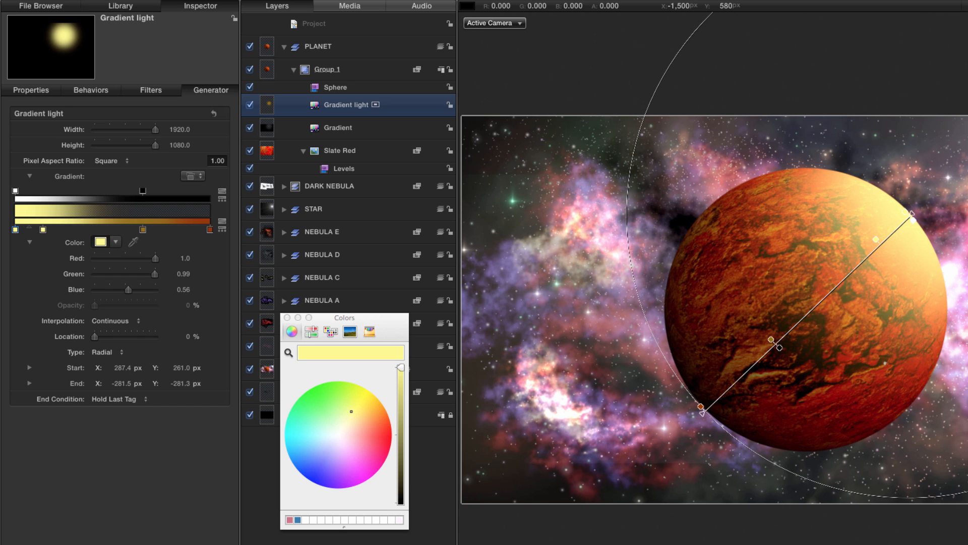
Set Gradient light's 0% color tag to white and move its black opacity tag outward to about 72%
{"action": "left_click", "coordinate": [102, 245]}
{"action": "left_click", "coordinate": [345, 520]}
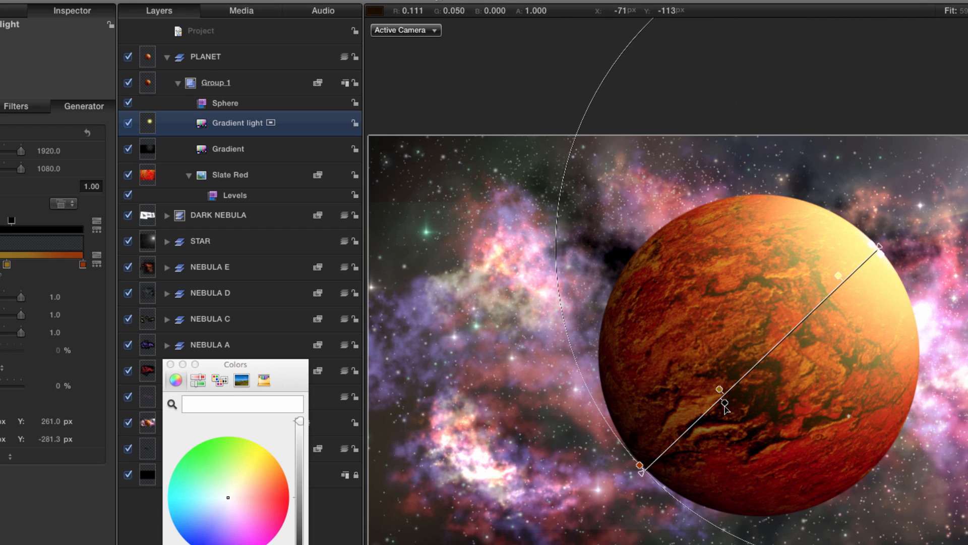
{"action": "mouse_move", "coordinate": [726, 404]}
{"action": "left_mouse_down"}
{"action": "mouse_move", "coordinate": [778, 353]}
{"action": "mouse_move", "coordinate": [713, 414]}
{"action": "left_mouse_up"}
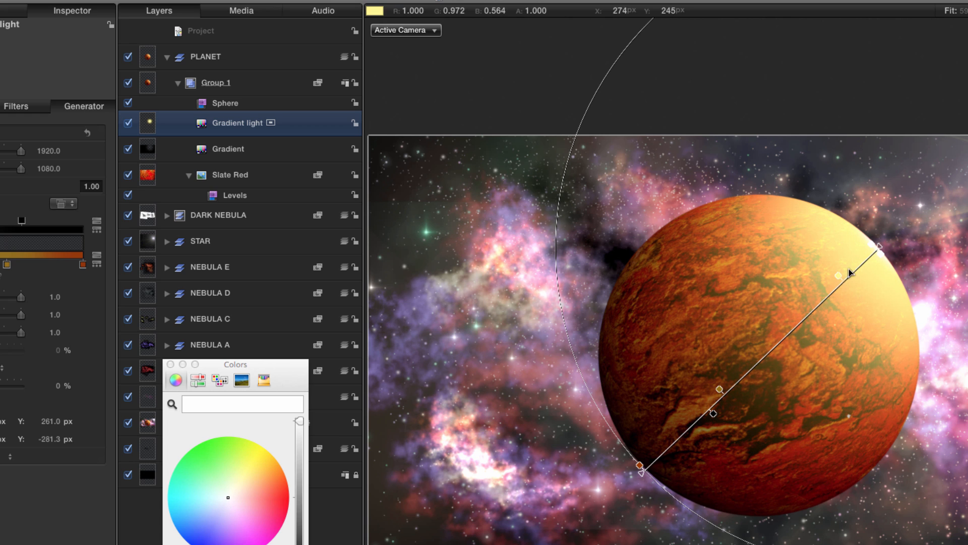
Reposition Gradient light's white tag to 8.53% and its pale yellow tag to about 26%, and hide the overlays
{"action": "left_click_drag", "start_coordinate": [840, 277], "coordinate": [831, 284]}
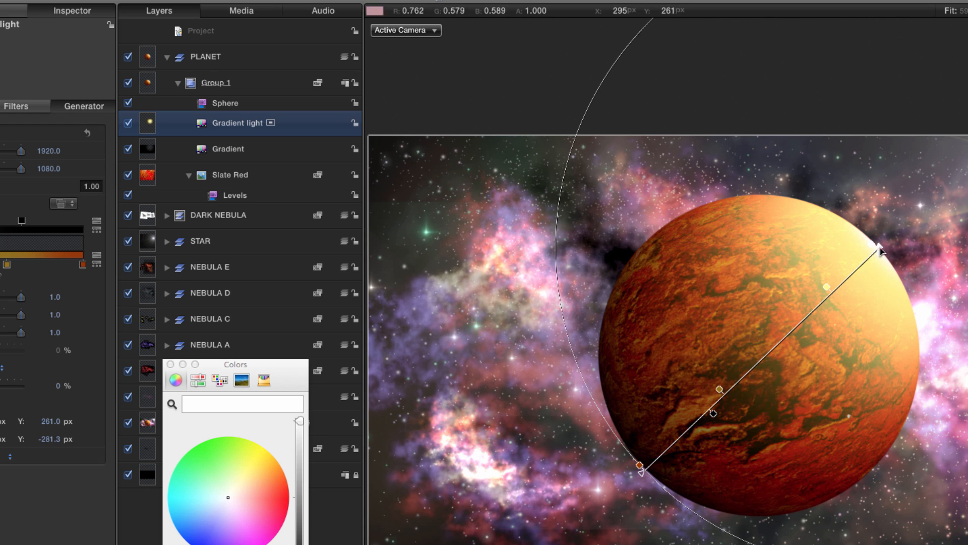
{"action": "left_click_drag", "start_coordinate": [876, 249], "coordinate": [848, 271]}
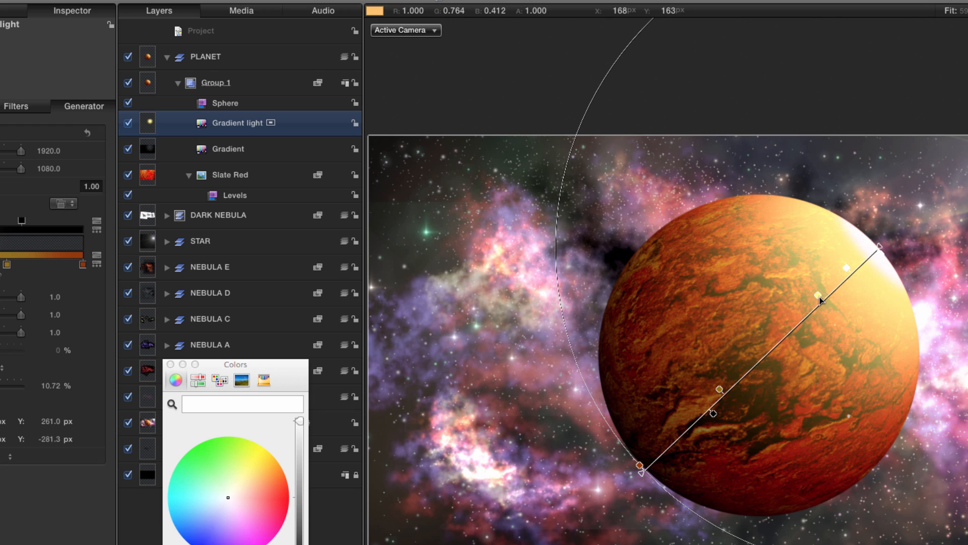
{"action": "left_click_drag", "start_coordinate": [847, 268], "coordinate": [851, 265]}
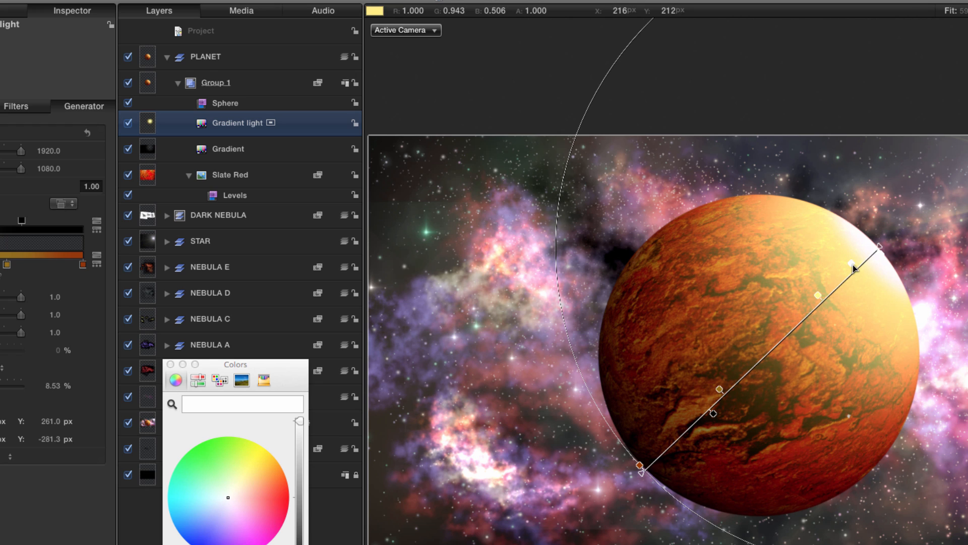
{"action": "left_click_drag", "start_coordinate": [818, 296], "coordinate": [809, 302]}
{"action": "key", "text": "super+slash"}
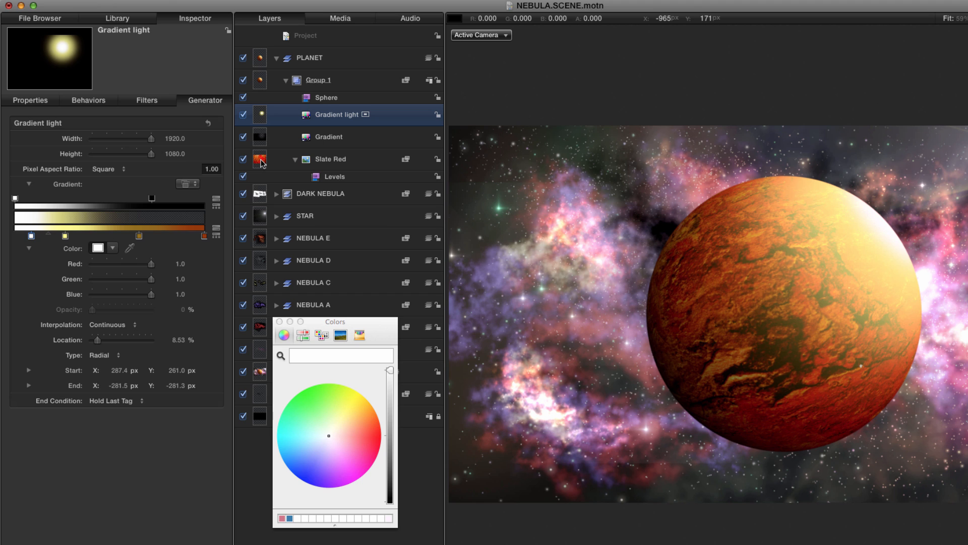
Add a Caustics generator to Group 1 directly above Slate Red and set its color to orange
{"action": "key", "text": "super+2"}
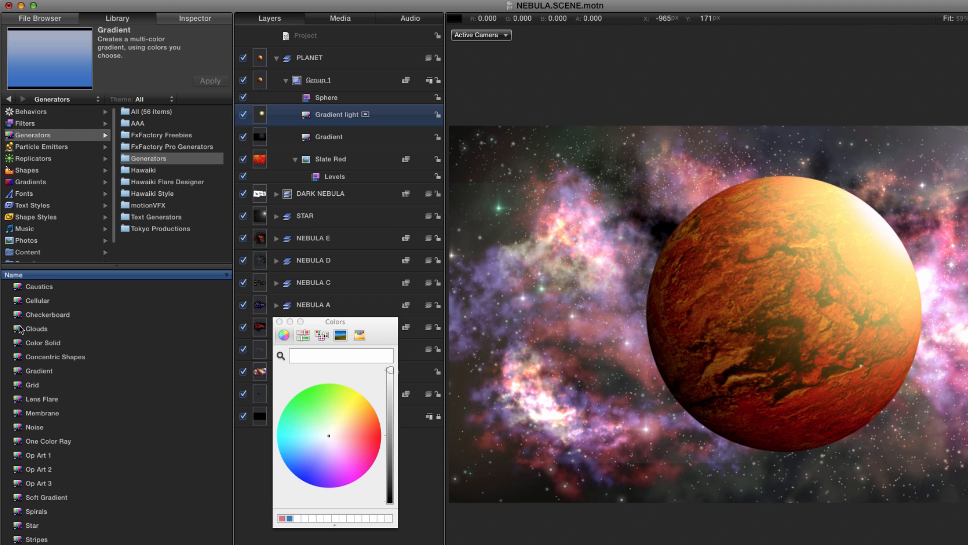
{"action": "left_click_drag", "start_coordinate": [22, 287], "coordinate": [299, 149]}
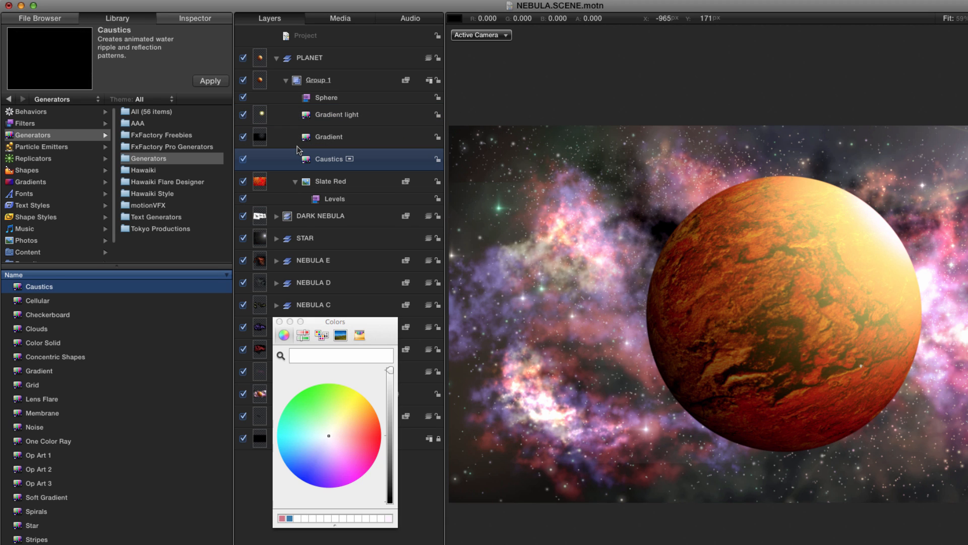
{"action": "key", "text": "F4"}
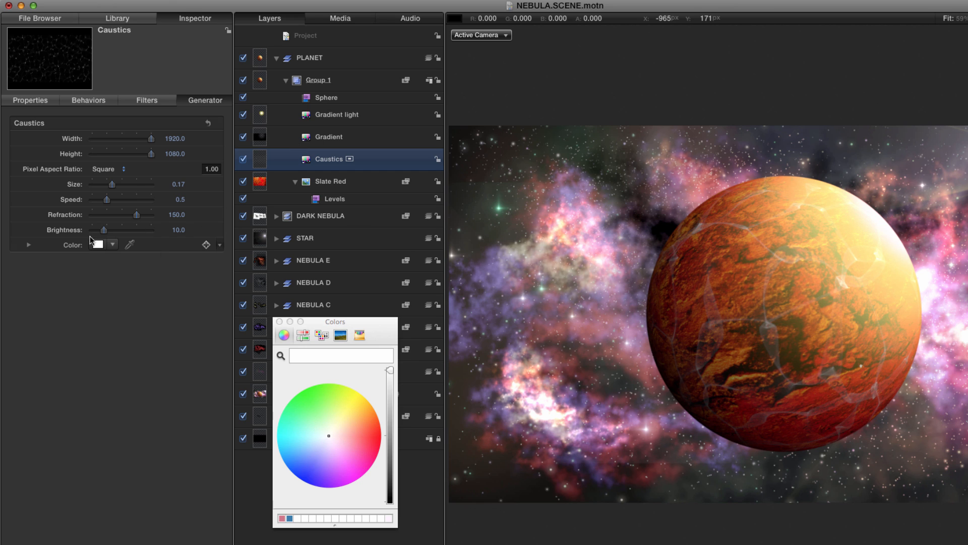
{"action": "left_click", "coordinate": [99, 245]}
{"action": "left_click_drag", "start_coordinate": [330, 438], "coordinate": [377, 414]}
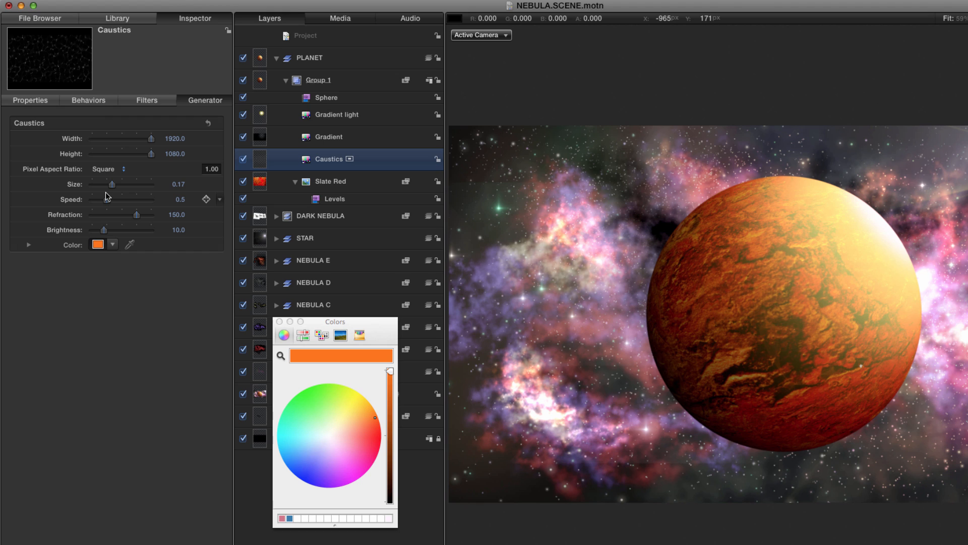
Set the Caustics generator's size to 0.1 and its speed to 0.2
{"action": "double_click", "coordinate": [181, 186]}
{"action": "type", "text": ".1"}
{"action": "key", "text": "Return"}
{"action": "double_click", "coordinate": [180, 199]}
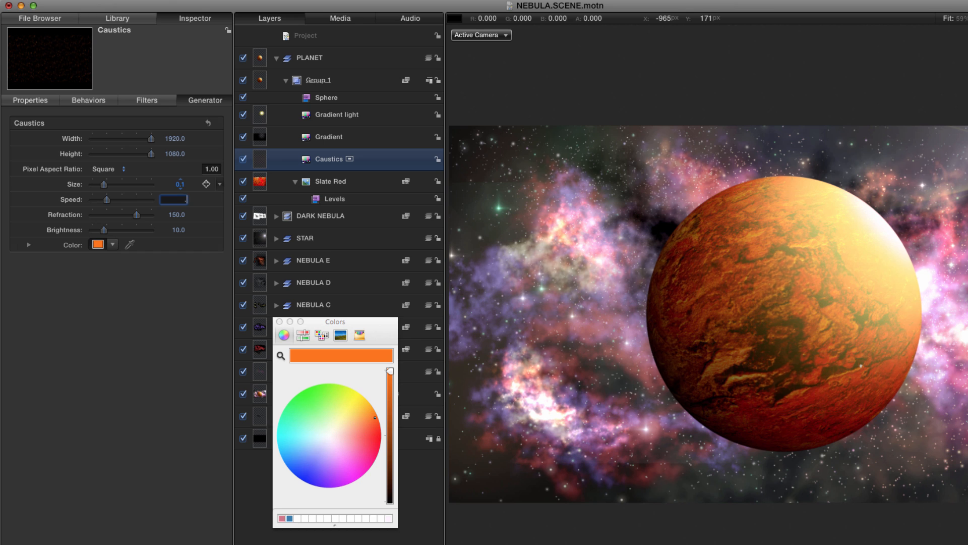
{"action": "type", "text": ".2"}
{"action": "key", "text": "Return"}
Set the Caustics generator's refraction to 130 and its brightness to 100
{"action": "key", "text": "Tab"}
{"action": "type", "text": "13"}
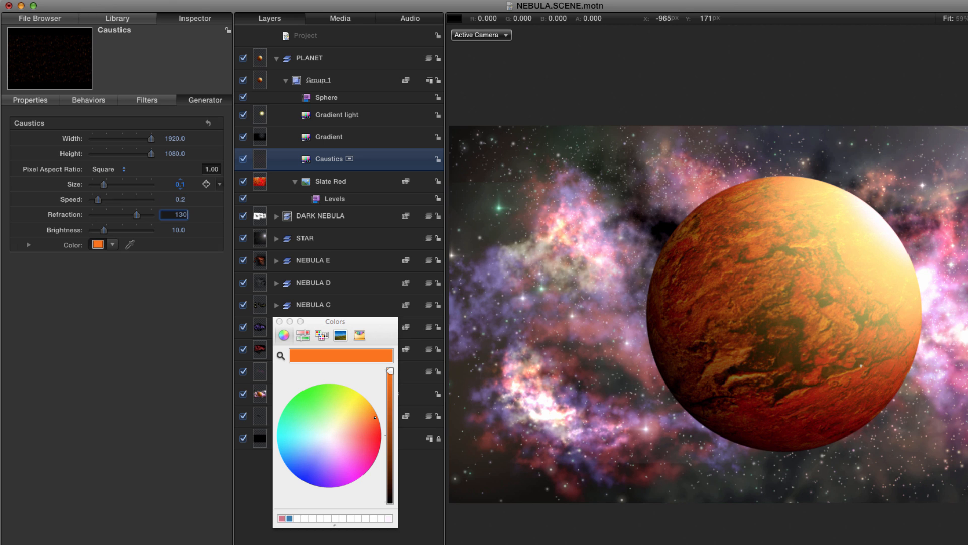
{"action": "key", "text": "Return"}
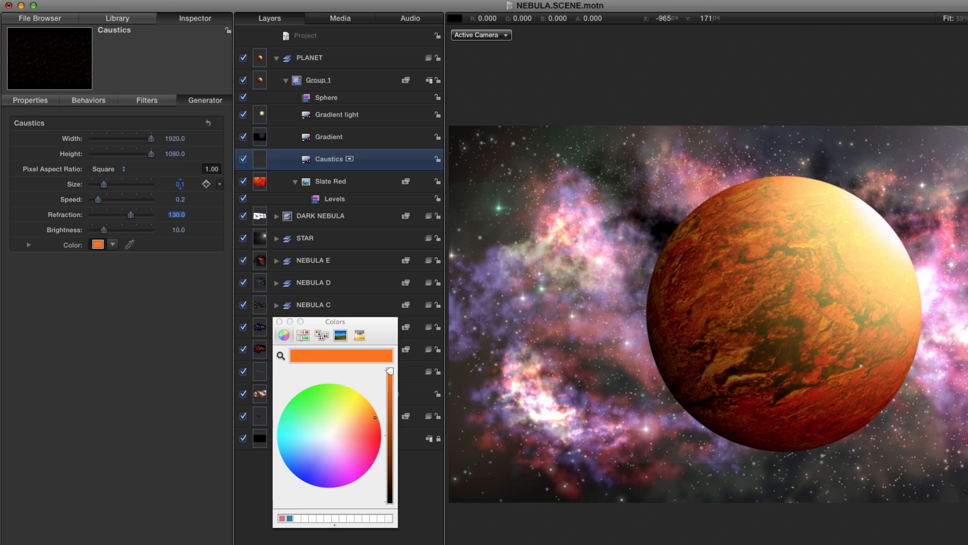
{"action": "left_click", "coordinate": [177, 231]}
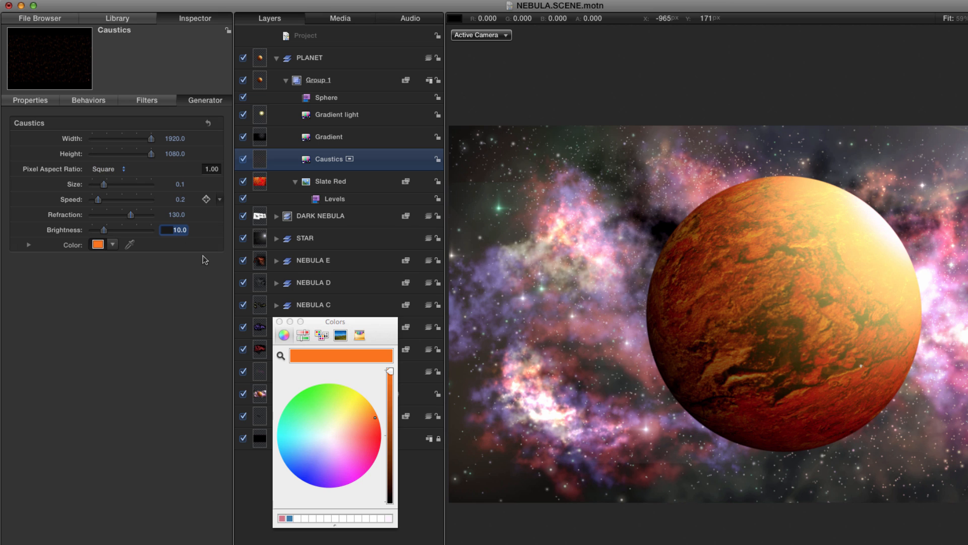
{"action": "type", "text": "100"}
{"action": "key", "text": "Return"}
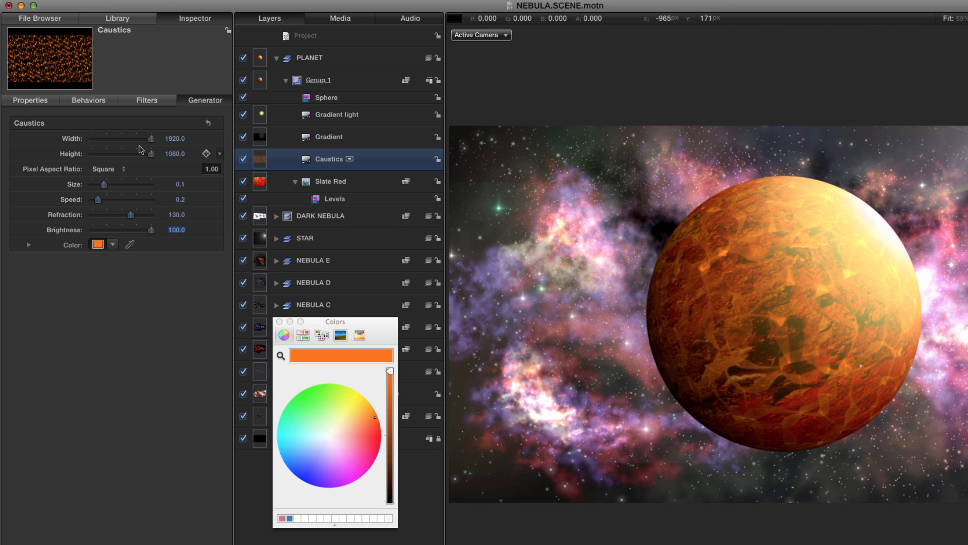
Set the Caustics layer's blend mode to Color Dodge and solo the PLANET group
{"action": "key", "text": "F1"}
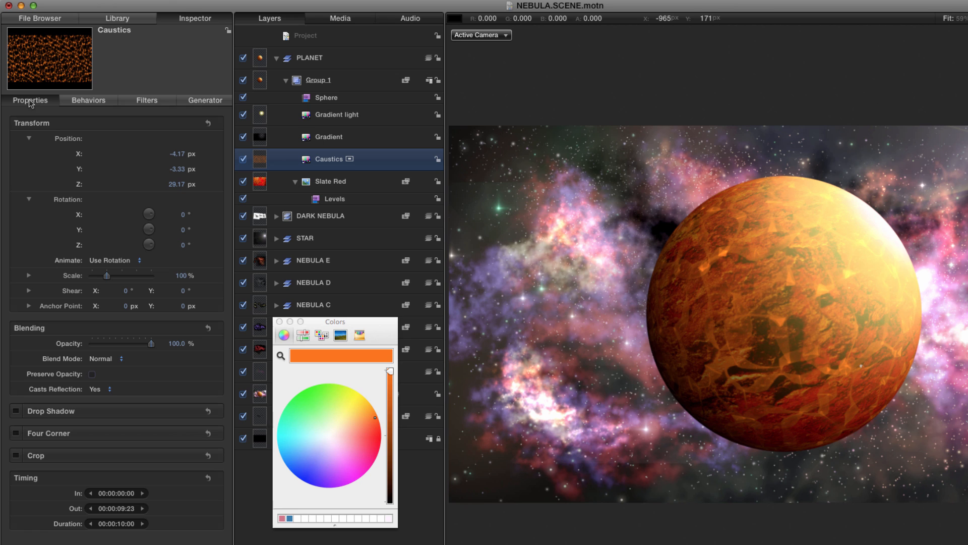
{"action": "left_click", "coordinate": [103, 359]}
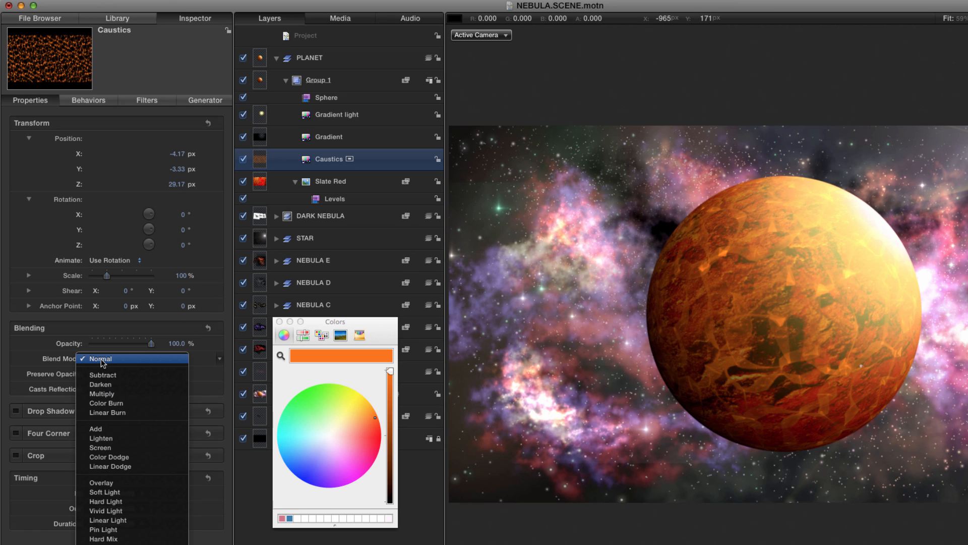
{"action": "left_click", "coordinate": [119, 457]}
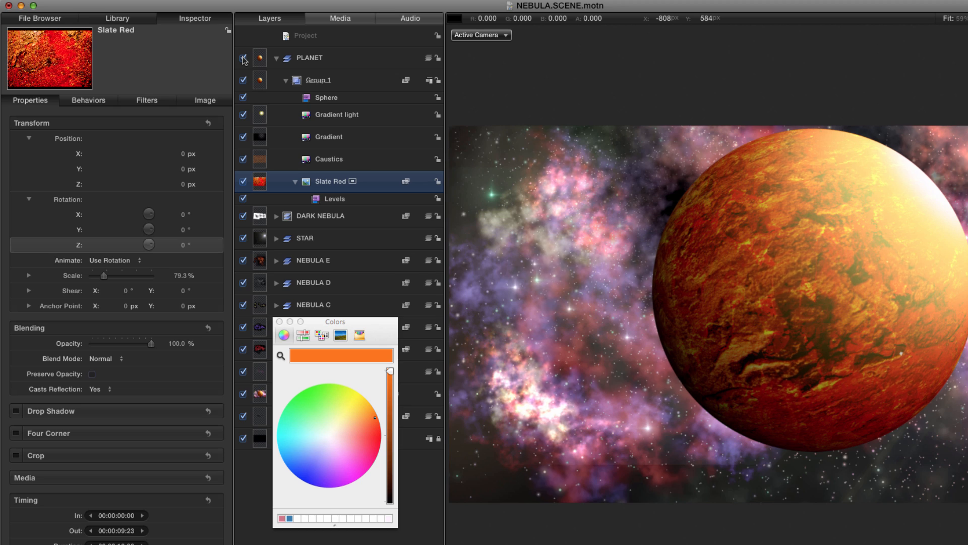
{"action": "left_click", "coordinate": [243, 58], "text": "alt"}
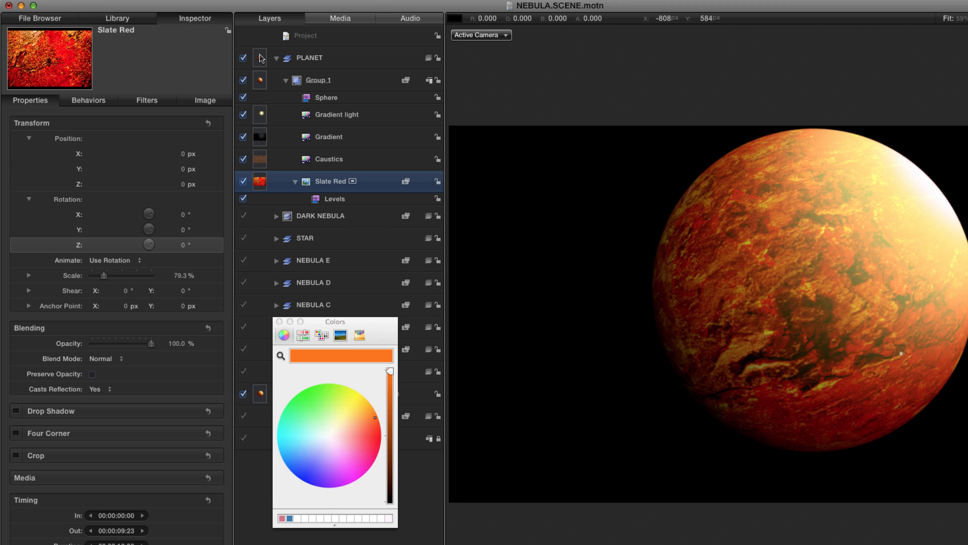
Try rotating the whole PLANET group around its Z axis and set the rotation back to 0°
{"action": "left_click", "coordinate": [260, 58]}
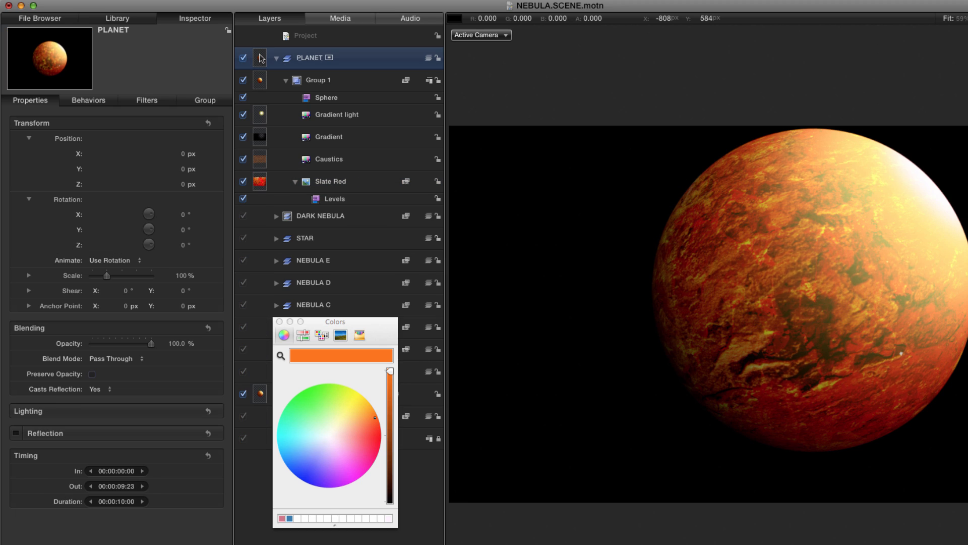
{"action": "left_click", "coordinate": [182, 245]}
{"action": "type", "text": "45"}
{"action": "key", "text": "Return"}
{"action": "mouse_move", "coordinate": [179, 245]}
{"action": "left_mouse_down"}
{"action": "mouse_move", "coordinate": [202, 245]}
{"action": "mouse_move", "coordinate": [183, 247]}
{"action": "left_mouse_up"}
{"action": "left_click", "coordinate": [181, 246]}
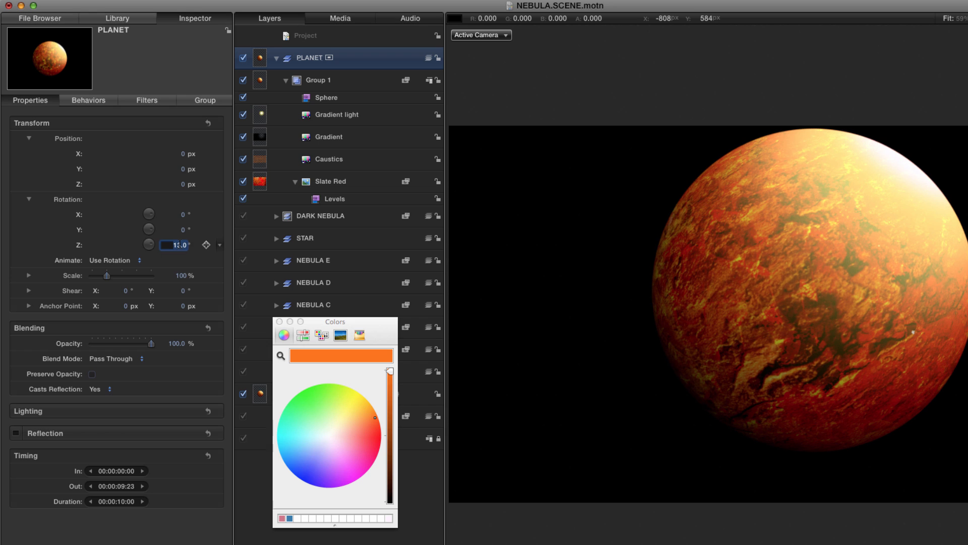
{"action": "type", "text": "0"}
{"action": "key", "text": "Return"}
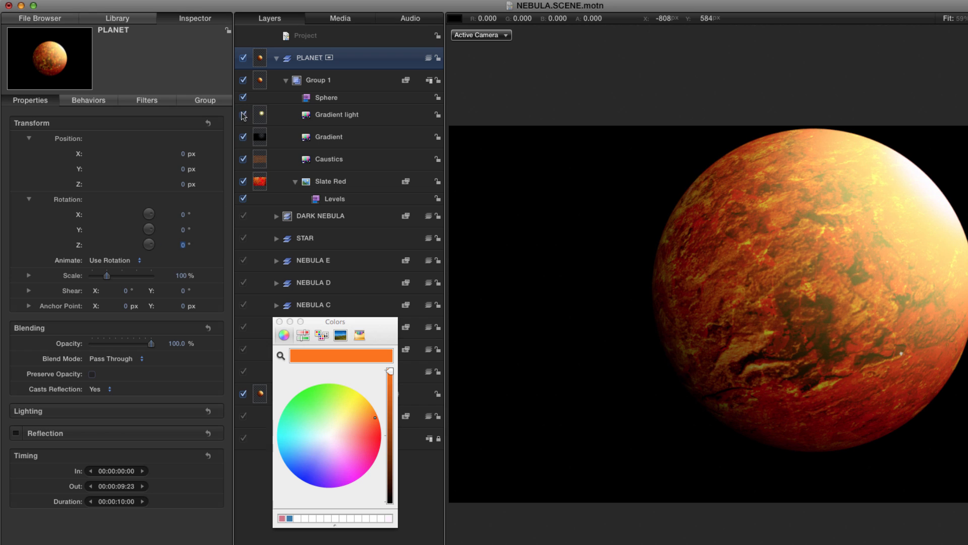
Try rotating the Slate Red texture about 37° around its Z axis and undo the rotation
{"action": "left_click", "coordinate": [260, 183]}
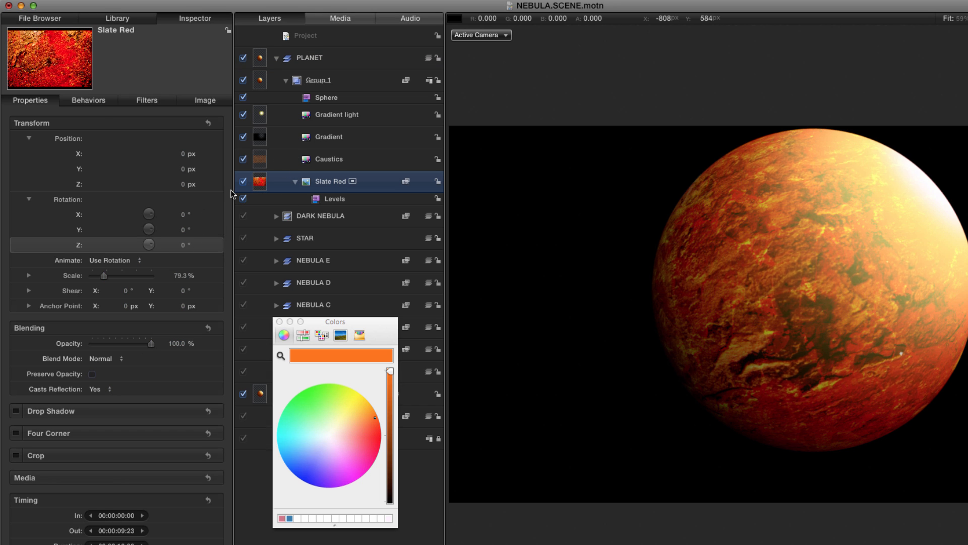
{"action": "left_click_drag", "start_coordinate": [182, 247], "coordinate": [178, 245]}
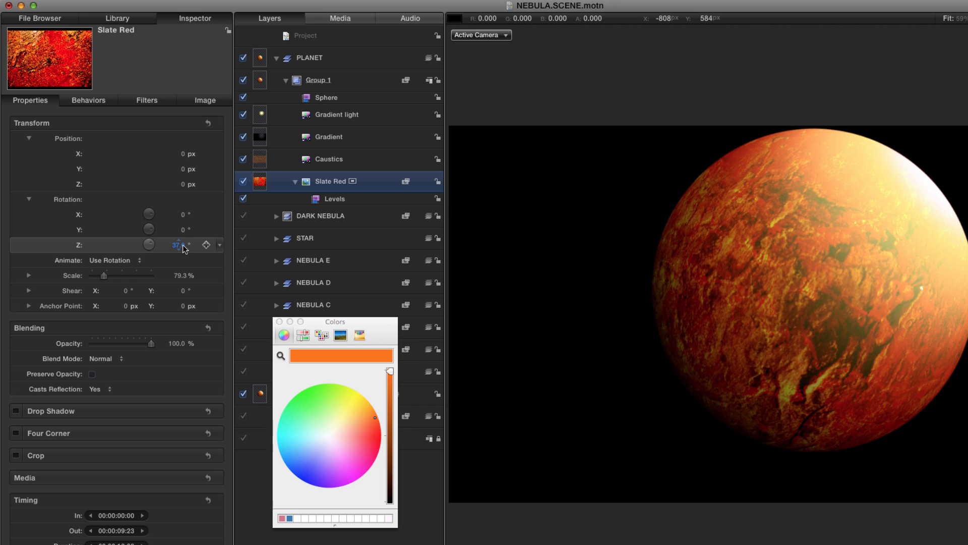
{"action": "key", "text": "super+z"}
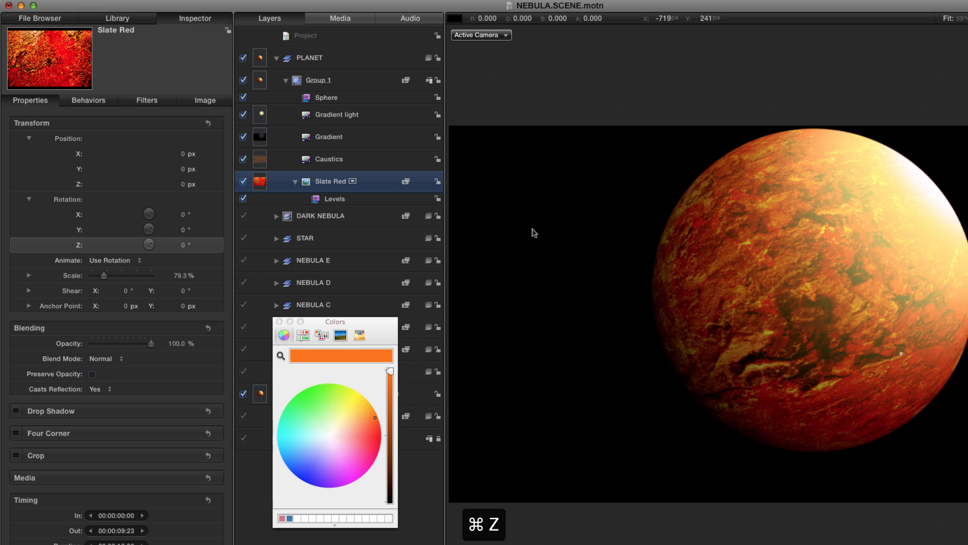
Create a new group above Caustics inside Group 1 and move Caustics and Slate Red with its Levels filter into it
{"action": "left_click", "coordinate": [260, 160]}
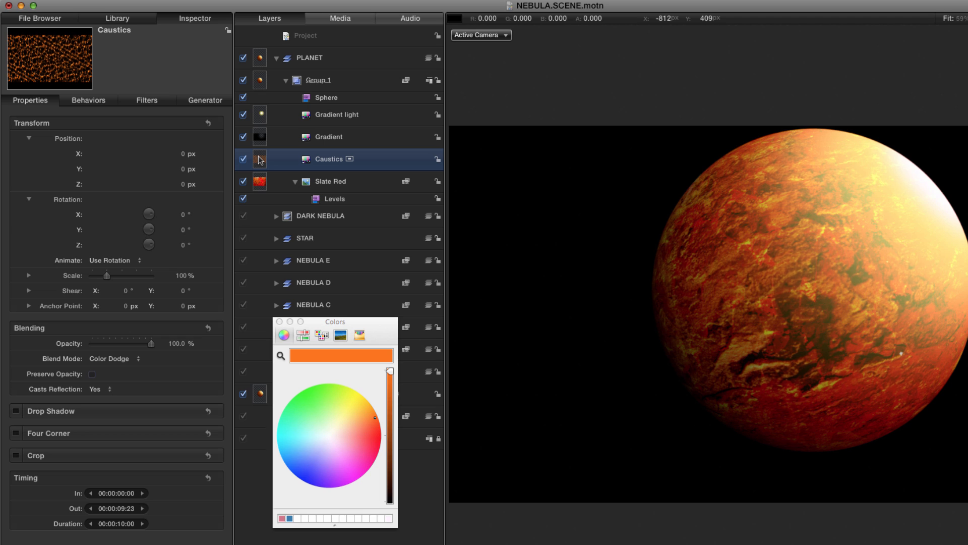
{"action": "key", "text": "shift+super+n"}
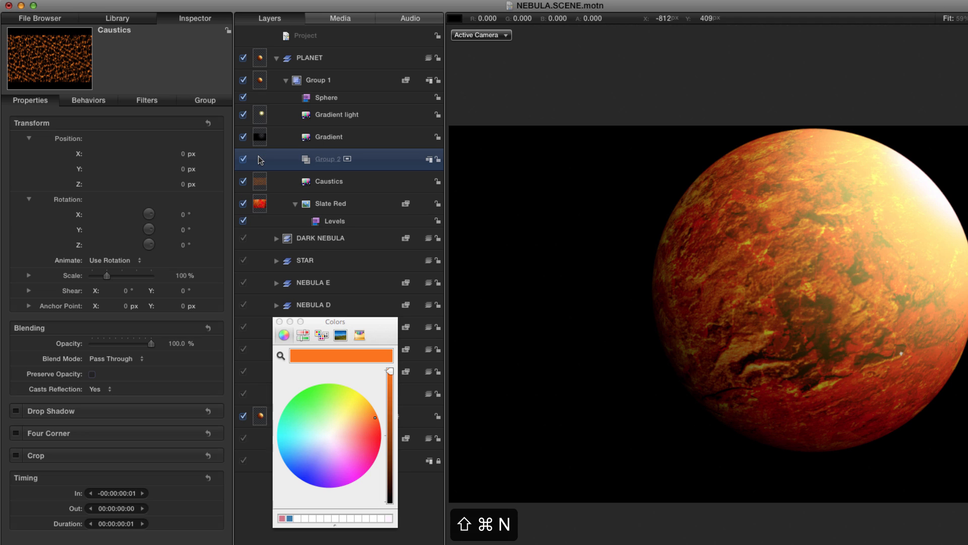
{"action": "left_click", "coordinate": [328, 182]}
{"action": "left_click", "coordinate": [342, 222], "text": "shift"}
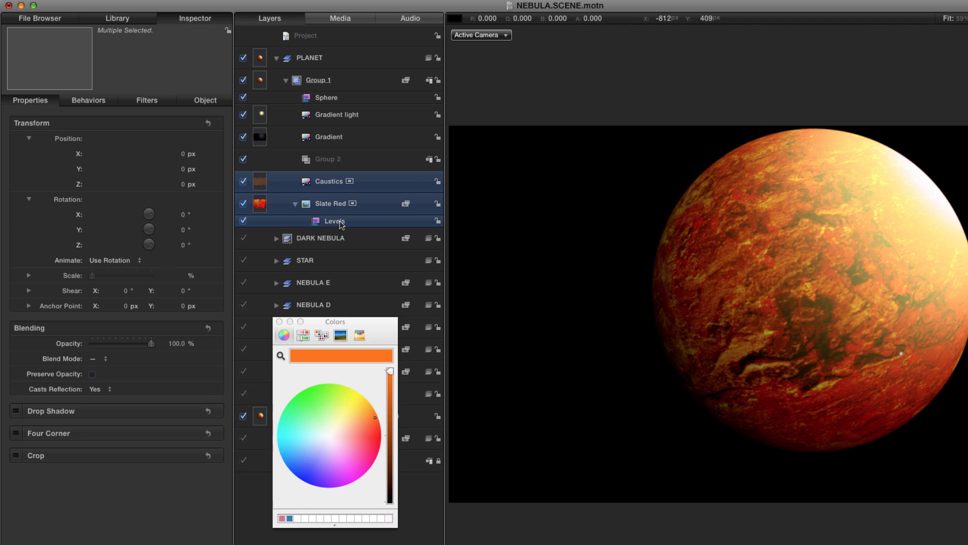
{"action": "left_click_drag", "start_coordinate": [257, 185], "coordinate": [328, 161]}
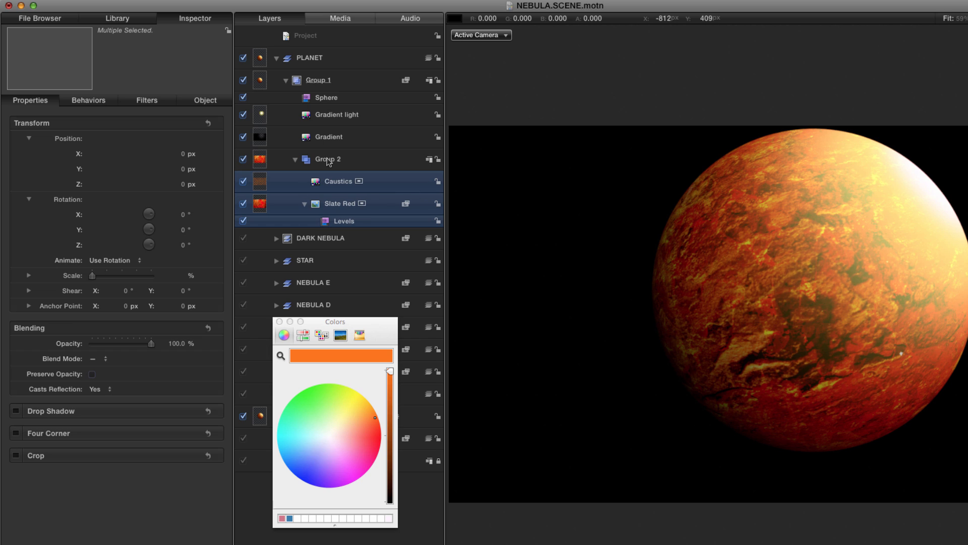
Add a Rate parameter behavior to Group 2's Z rotation and set its rate to 2°
{"action": "left_click", "coordinate": [260, 160]}
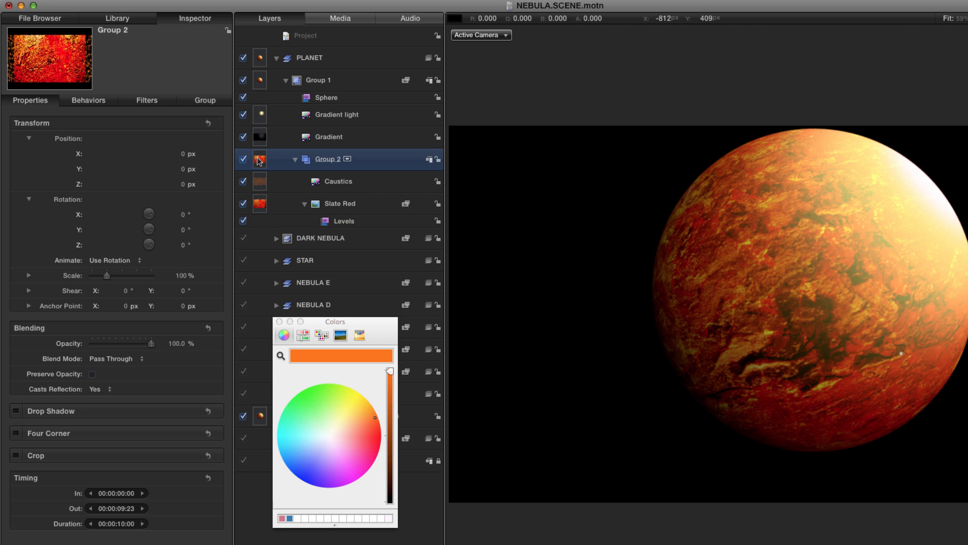
{"action": "right_click", "coordinate": [74, 247]}
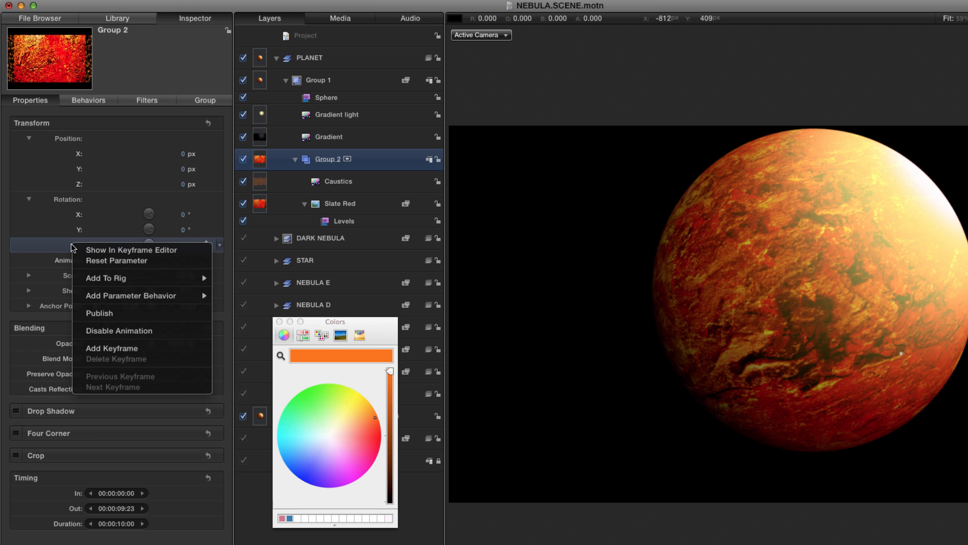
{"action": "mouse_move", "coordinate": [98, 302]}
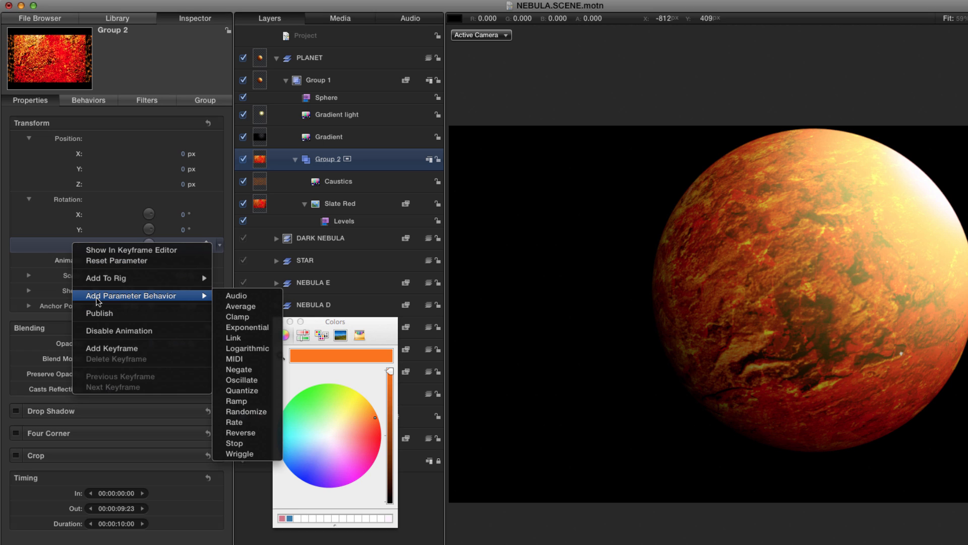
{"action": "left_click", "coordinate": [245, 422]}
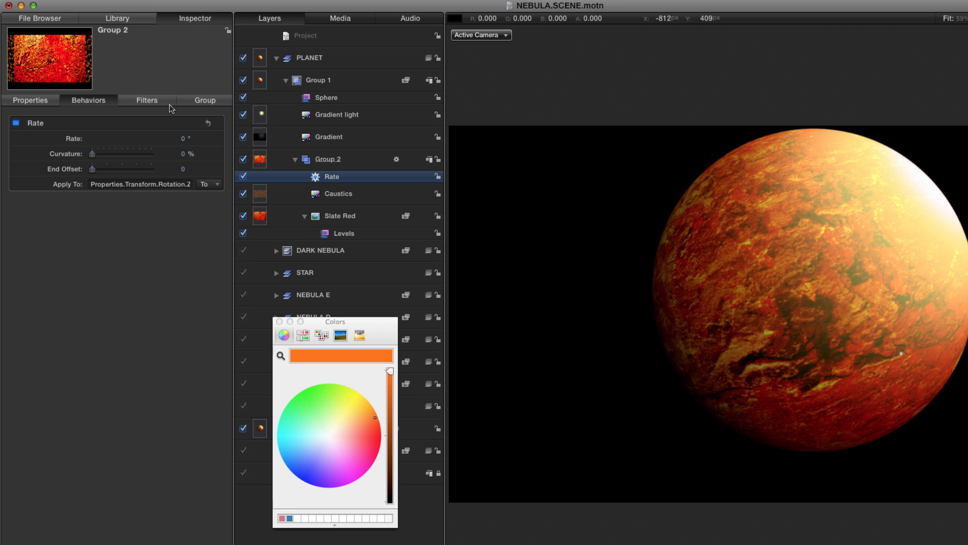
{"action": "left_click", "coordinate": [184, 140]}
{"action": "type", "text": "2"}
{"action": "key", "text": "Return"}
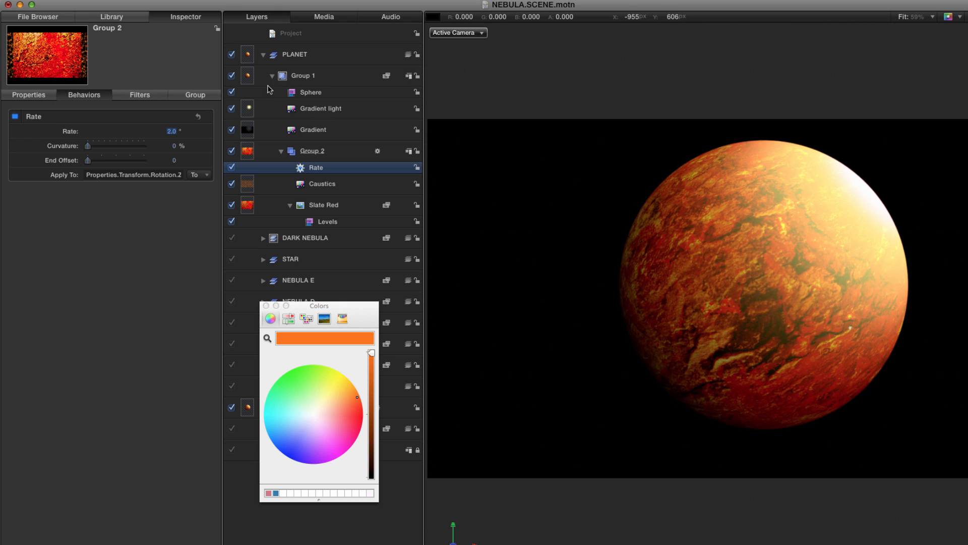
Add a Glow filter to Group 1, above its Sphere filter, and show its settings
{"action": "left_click", "coordinate": [251, 73]}
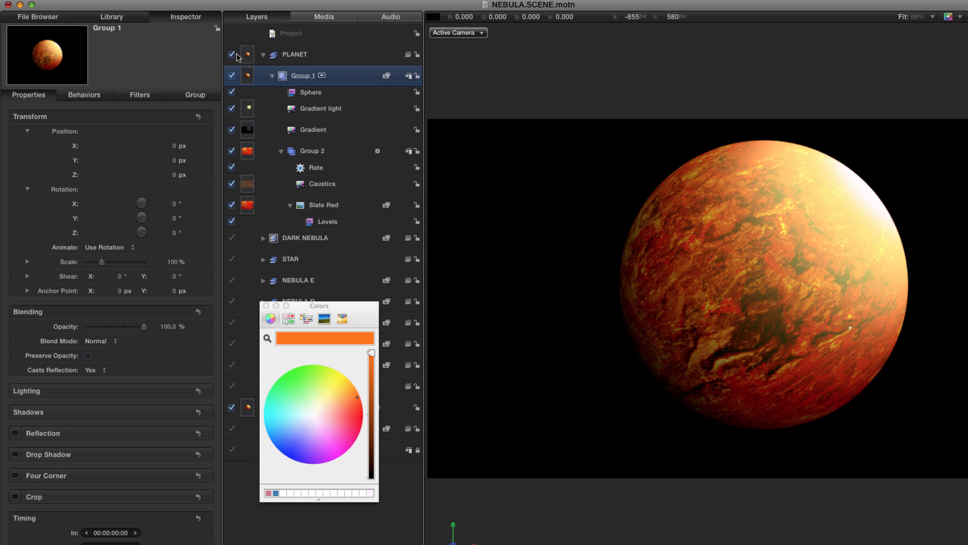
{"action": "key", "text": "super+2"}
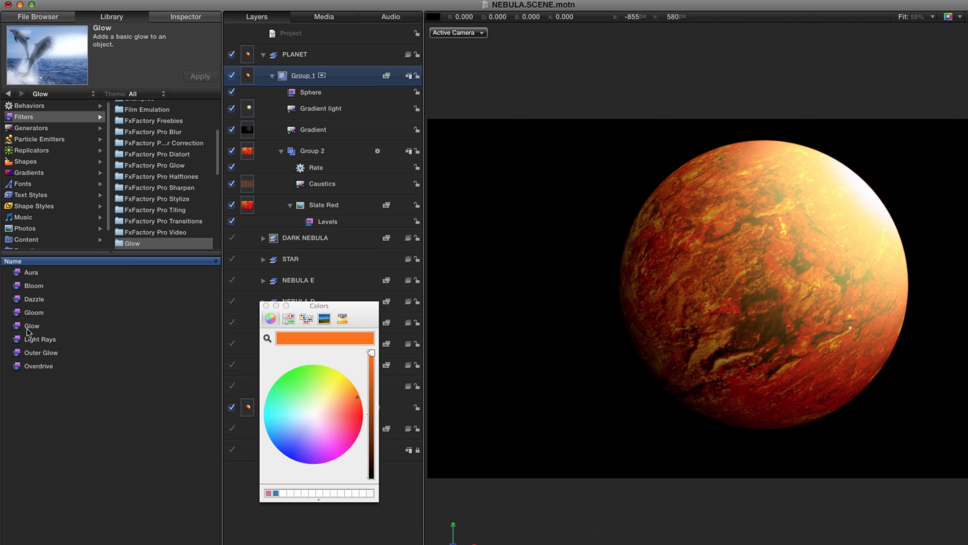
{"action": "left_click_drag", "start_coordinate": [18, 330], "coordinate": [325, 87]}
{"action": "key", "text": "F3"}
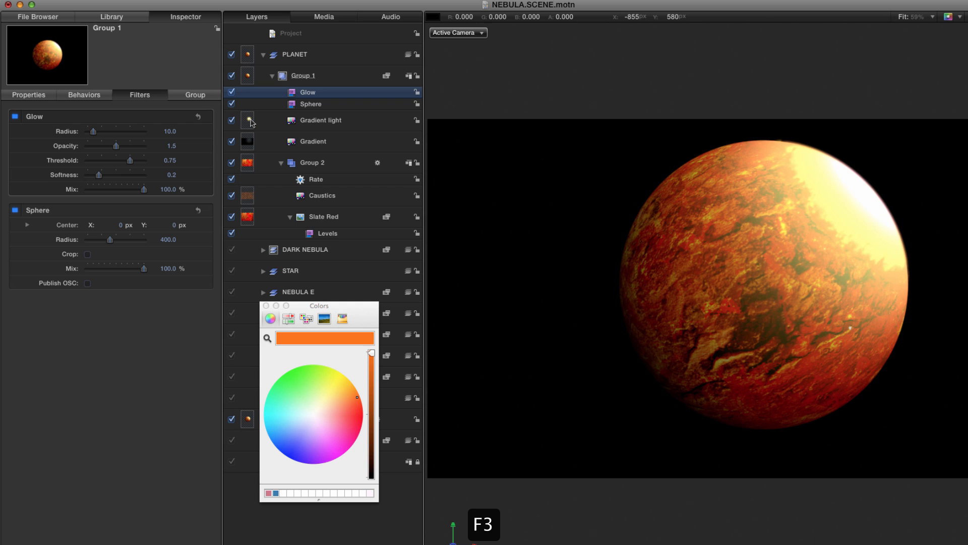
Set the Glow filter's radius to 60, opacity to 0.6 and threshold to 0.22
{"action": "double_click", "coordinate": [171, 132]}
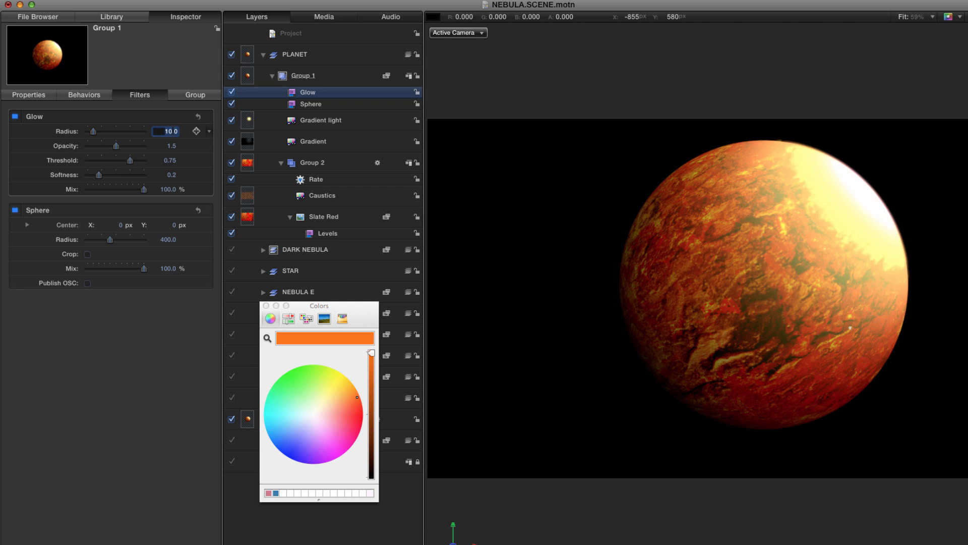
{"action": "type", "text": "60"}
{"action": "key", "text": "Return"}
{"action": "key", "text": "Tab"}
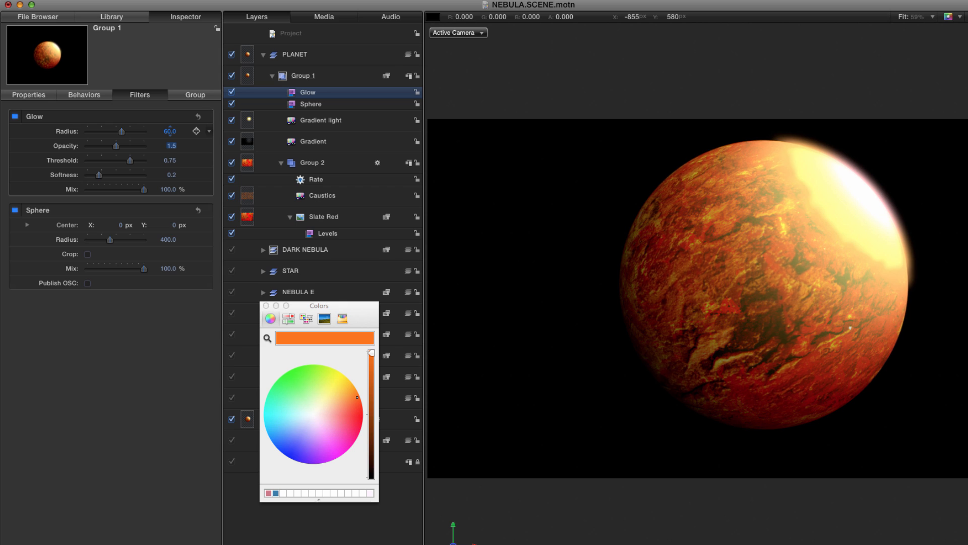
{"action": "type", "text": "0.6"}
{"action": "key", "text": "Return"}
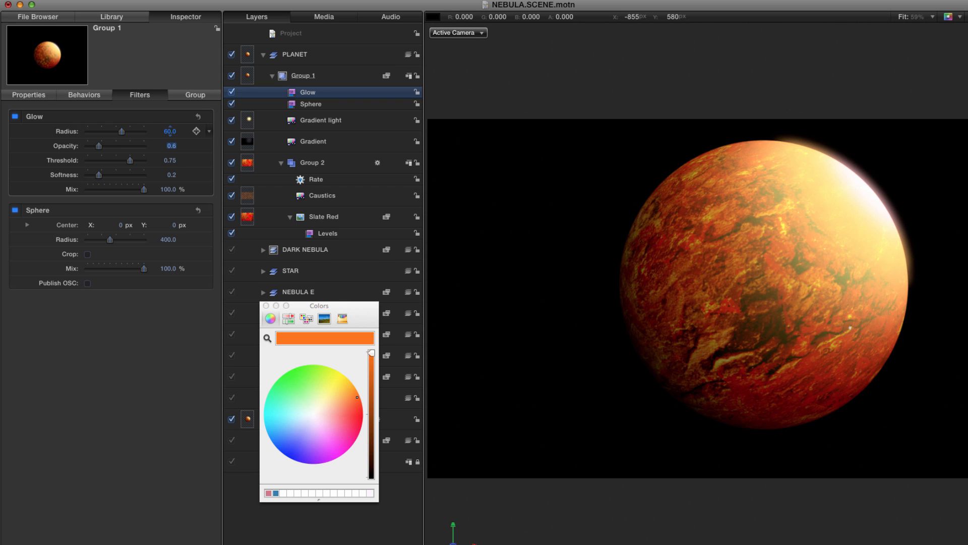
{"action": "key", "text": "Tab"}
{"action": "type", "text": "0.5"}
{"action": "key", "text": "Return"}
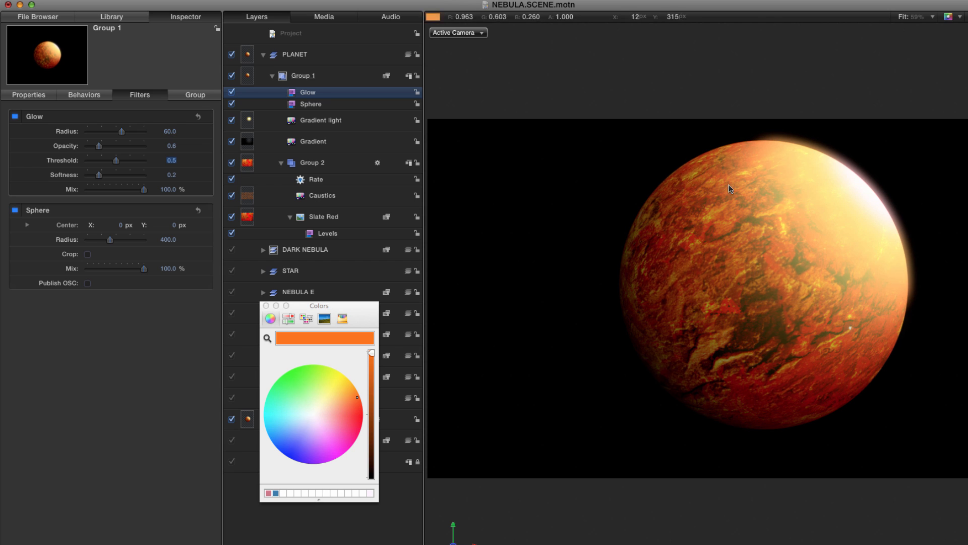
{"action": "mouse_move", "coordinate": [115, 162]}
{"action": "left_mouse_down"}
{"action": "mouse_move", "coordinate": [81, 161]}
{"action": "mouse_move", "coordinate": [100, 162]}
{"action": "left_mouse_up"}
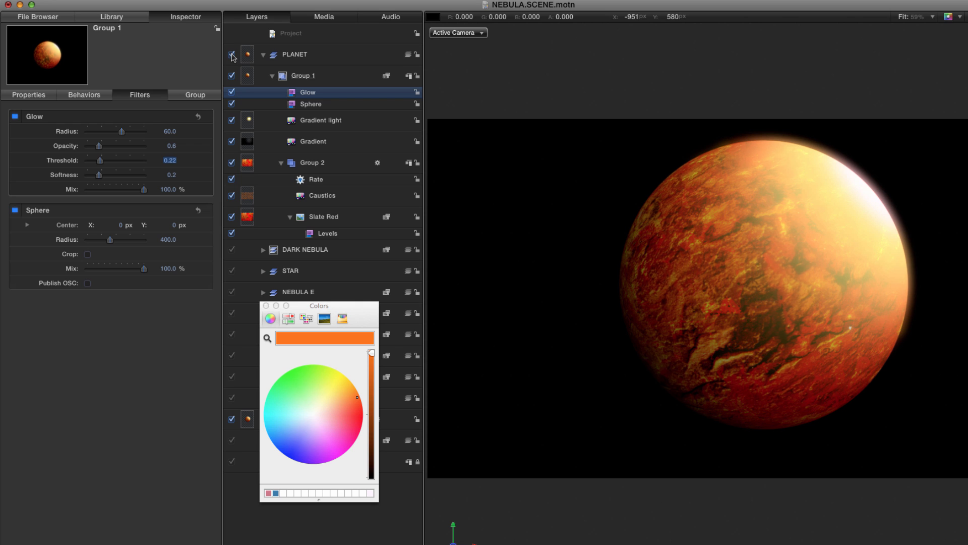
Unsolo the PLANET group to bring back the other layers and set its scale to 5%
{"action": "key", "text": "ctrl+shift+s"}
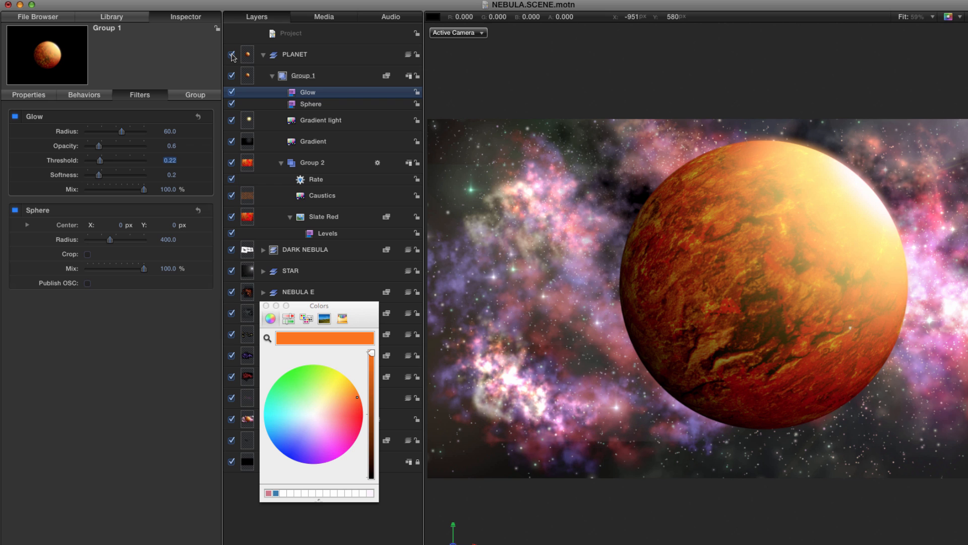
{"action": "left_click", "coordinate": [237, 55]}
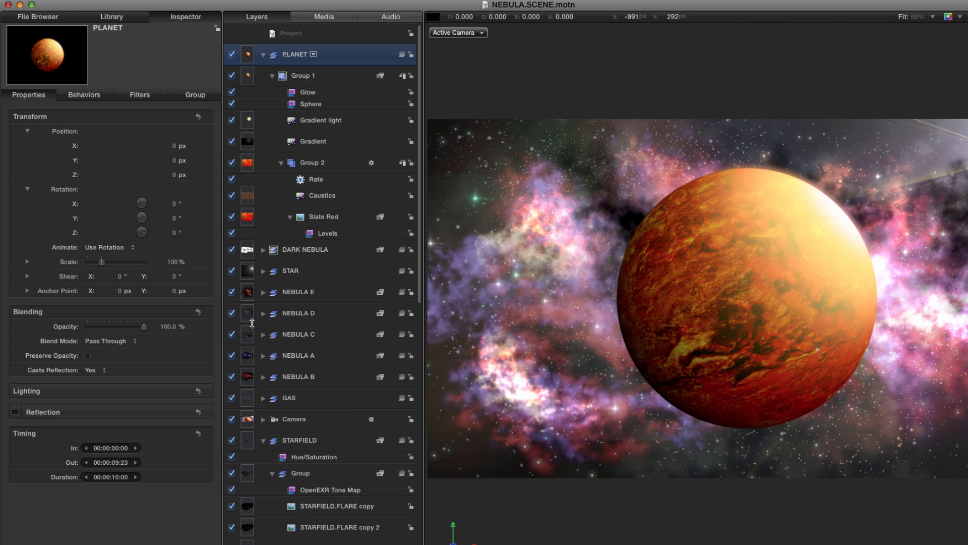
{"action": "left_click", "coordinate": [173, 262]}
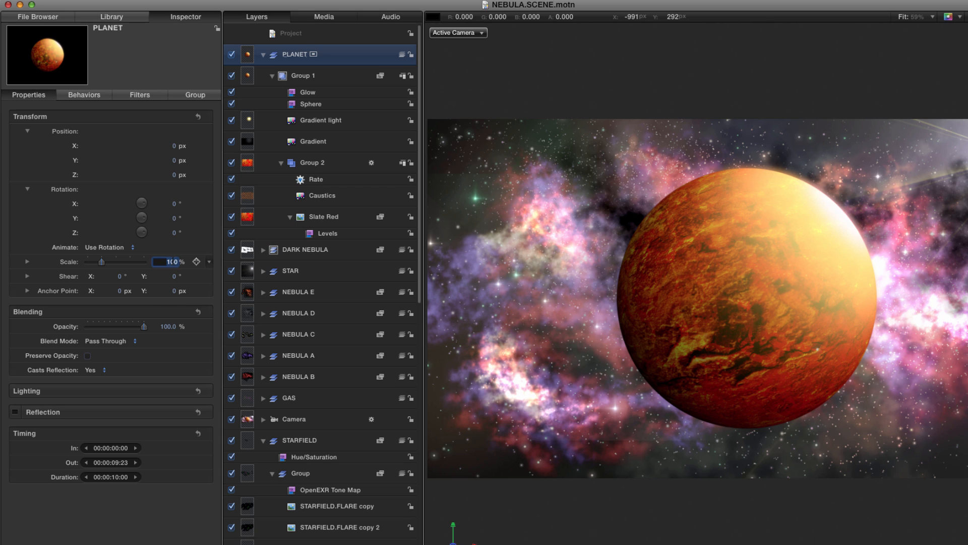
{"action": "type", "text": "5"}
{"action": "key", "text": "Return"}
Position the PLANET group at X -225, Y -150 and Z 1000 px
{"action": "left_click", "coordinate": [174, 146]}
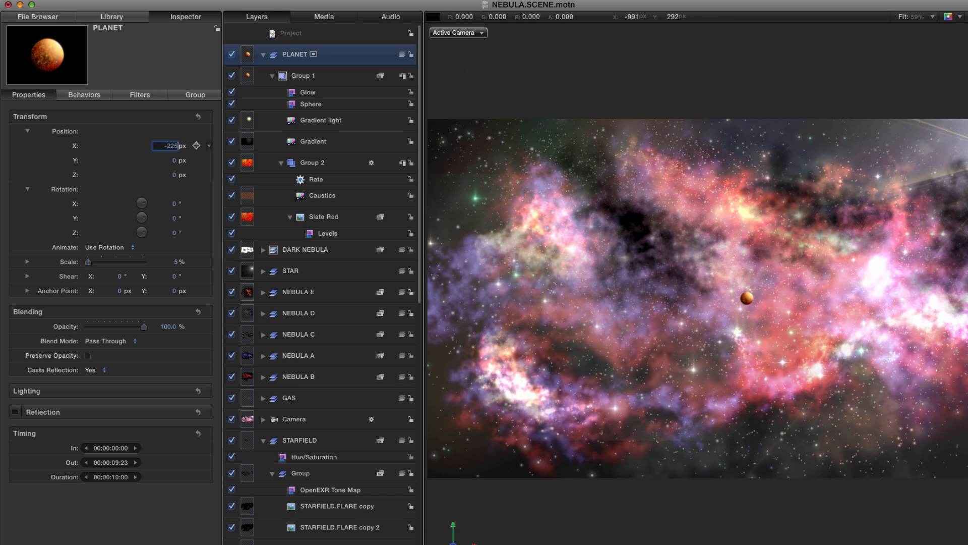
{"action": "key", "text": "Tab"}
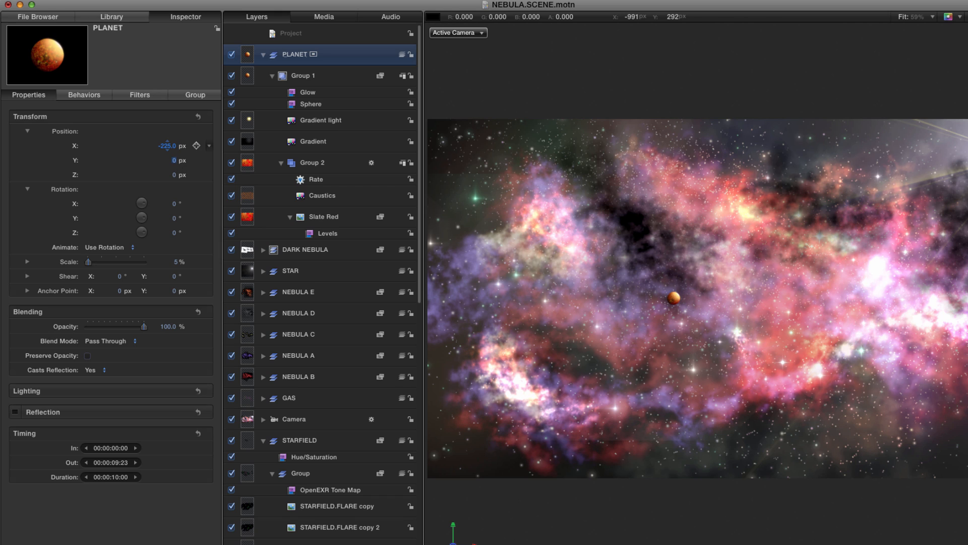
{"action": "type", "text": "-15"}
{"action": "key", "text": "Tab"}
{"action": "type", "text": "1"}
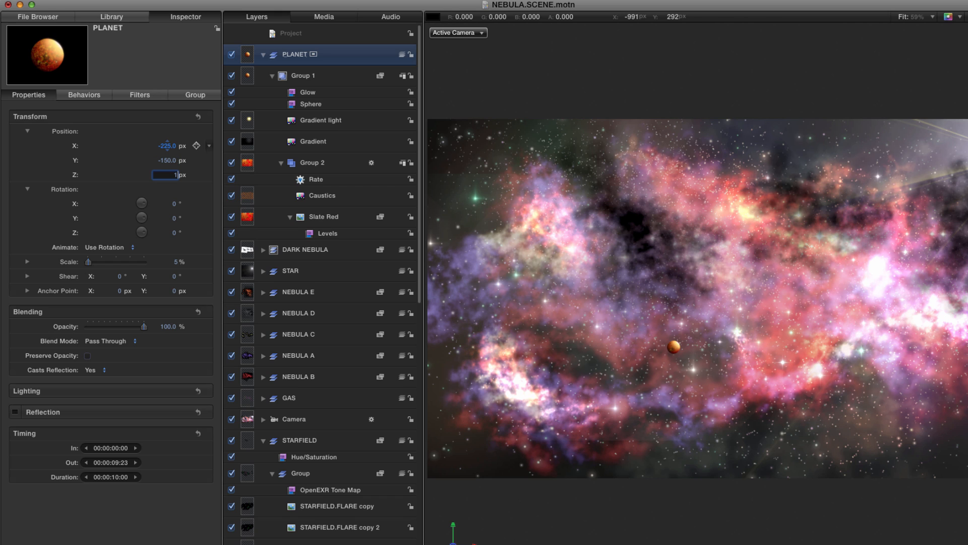
{"action": "type", "text": "000"}
{"action": "key", "text": "Return"}
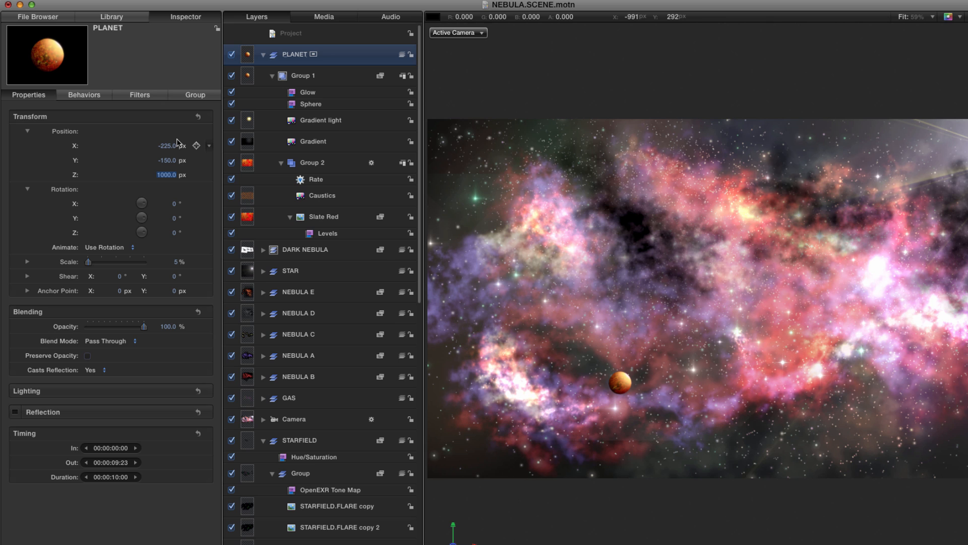
Apply the Throw behavior from the Basic Motion category to the PLANET group
{"action": "key", "text": "super+2"}
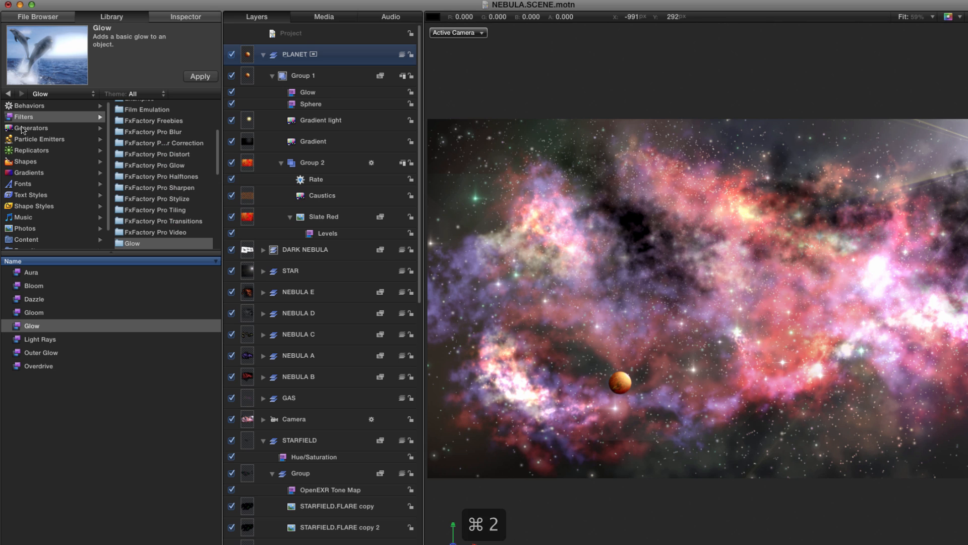
{"action": "left_click", "coordinate": [40, 105]}
{"action": "left_click", "coordinate": [142, 129]}
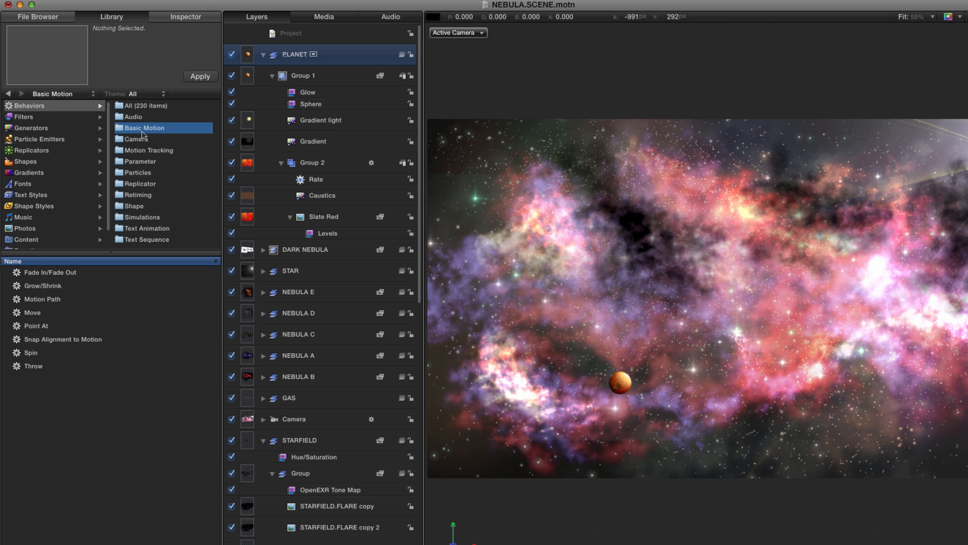
{"action": "left_click", "coordinate": [17, 368]}
{"action": "left_click_drag", "start_coordinate": [17, 369], "coordinate": [275, 65]}
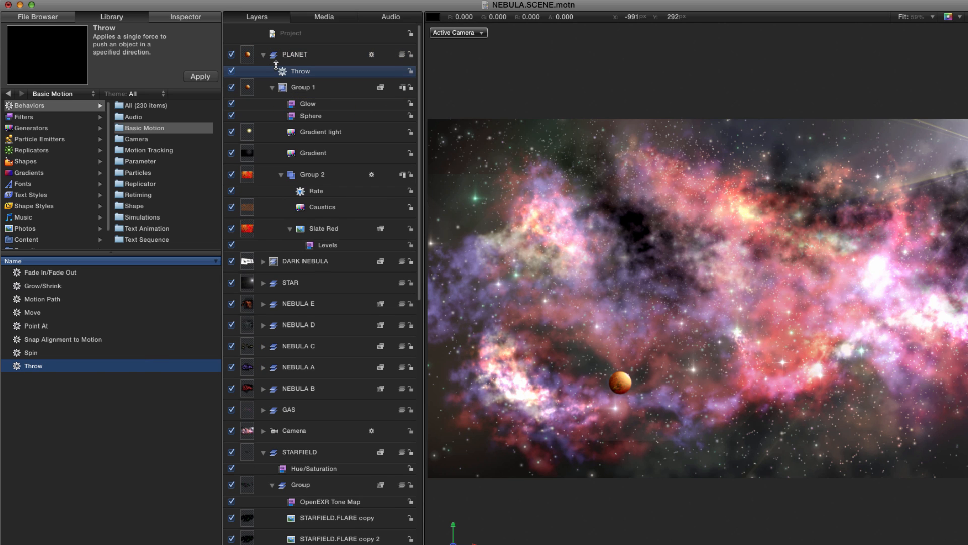
Set the Z component of the planet's Throw Velocity to 50
{"action": "key", "text": "F2"}
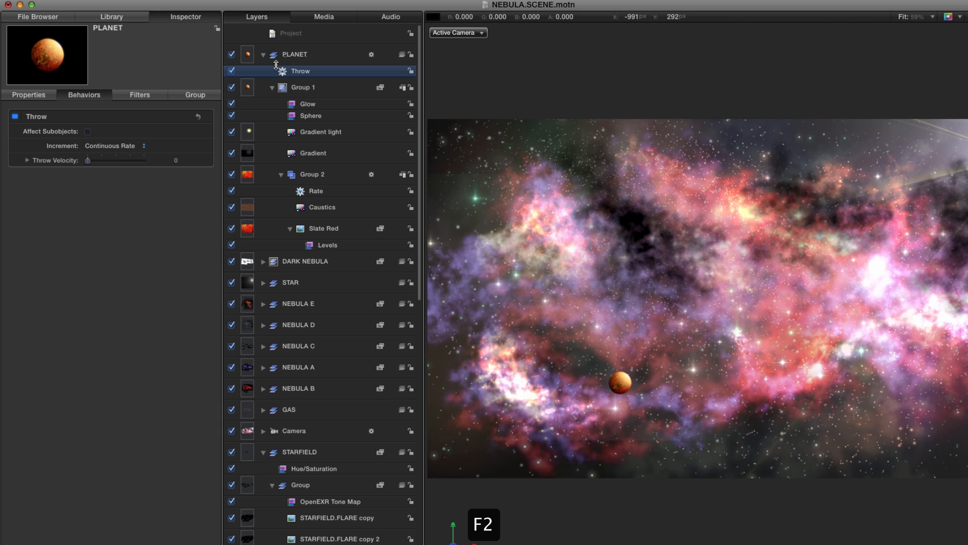
{"action": "left_click", "coordinate": [27, 160]}
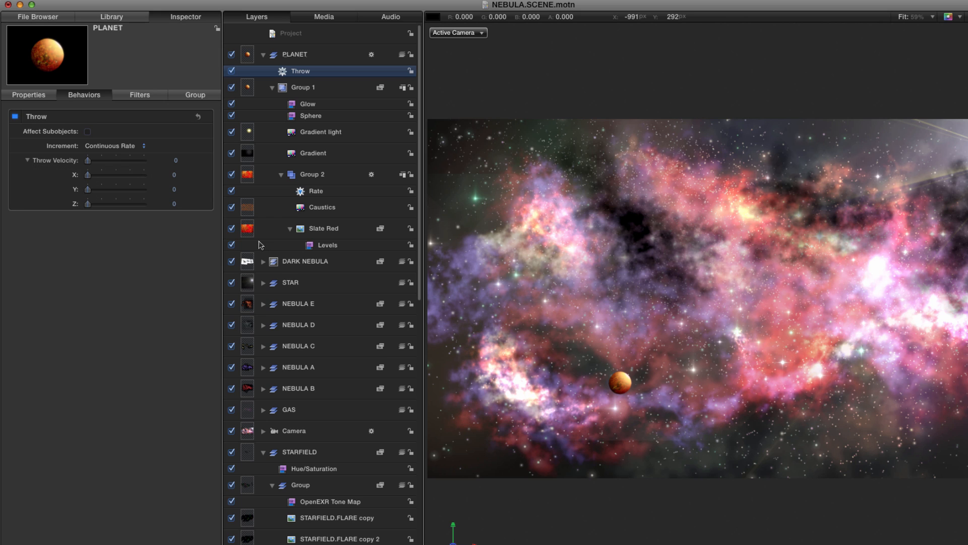
{"action": "left_click", "coordinate": [175, 204]}
{"action": "key", "text": "Return"}
Compare the area around the planet with the STARFIELD group's OpenEXR Tone Map filter disabled and enabled
{"action": "left_click_drag", "start_coordinate": [567, 448], "coordinate": [666, 318]}
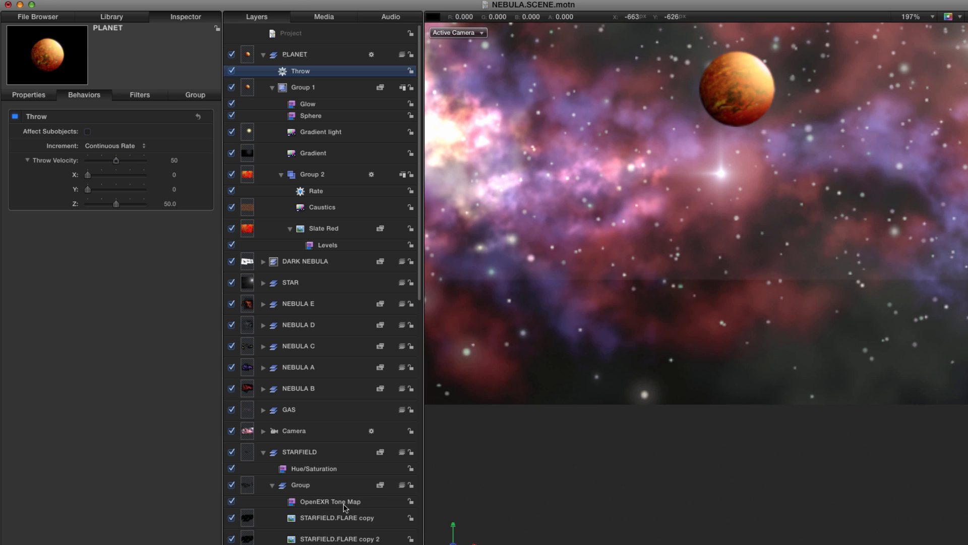
{"action": "left_click", "coordinate": [362, 506]}
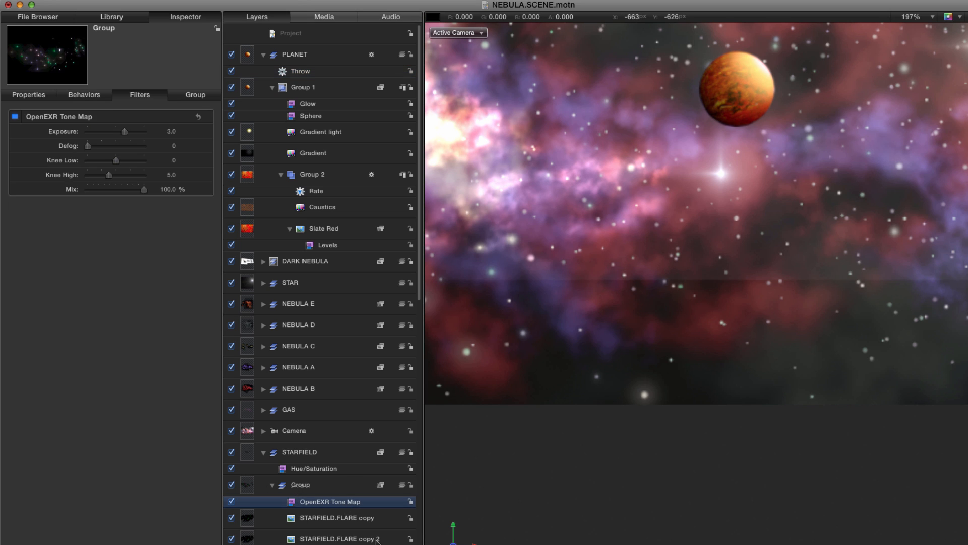
{"action": "left_click", "coordinate": [232, 502]}
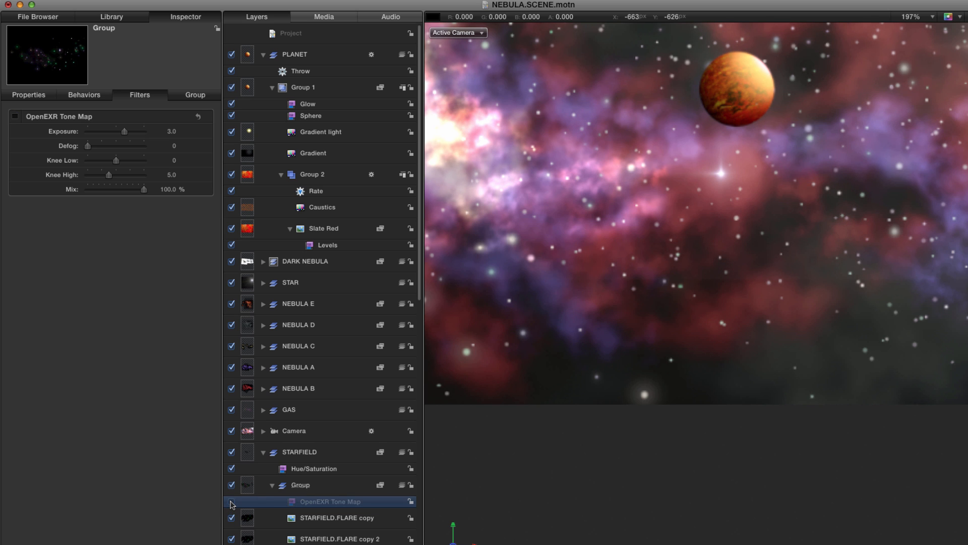
{"action": "left_click", "coordinate": [231, 502]}
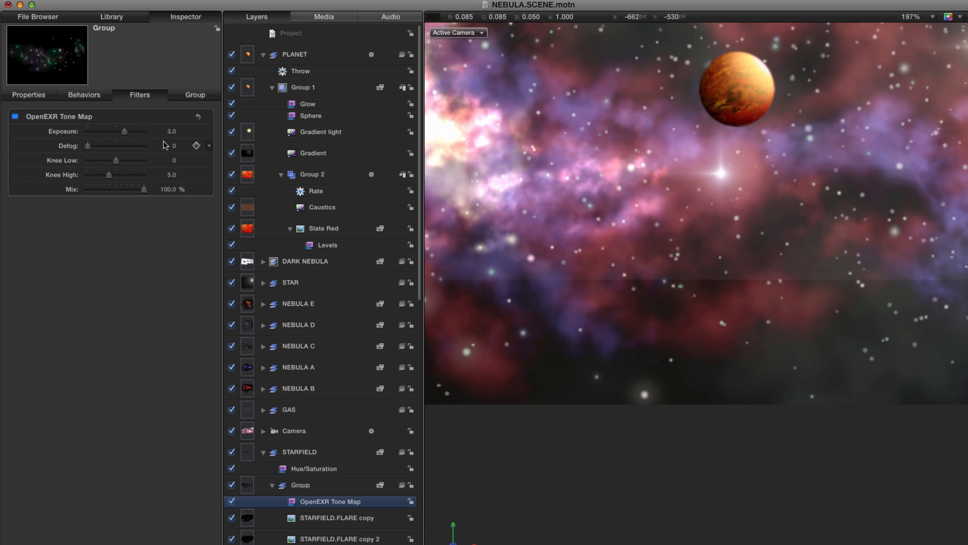
Set the OpenEXR Tone Map filter's Knee Low to -1 and compare the starfield with the filter off and on
{"action": "left_click", "coordinate": [173, 160]}
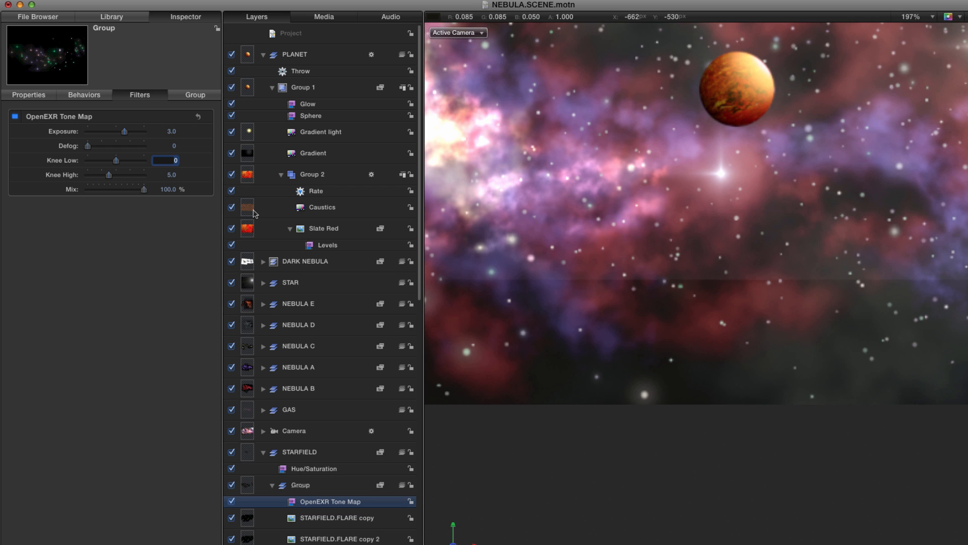
{"action": "key", "text": "BackSpace"}
{"action": "type", "text": "-1"}
{"action": "key", "text": "Return"}
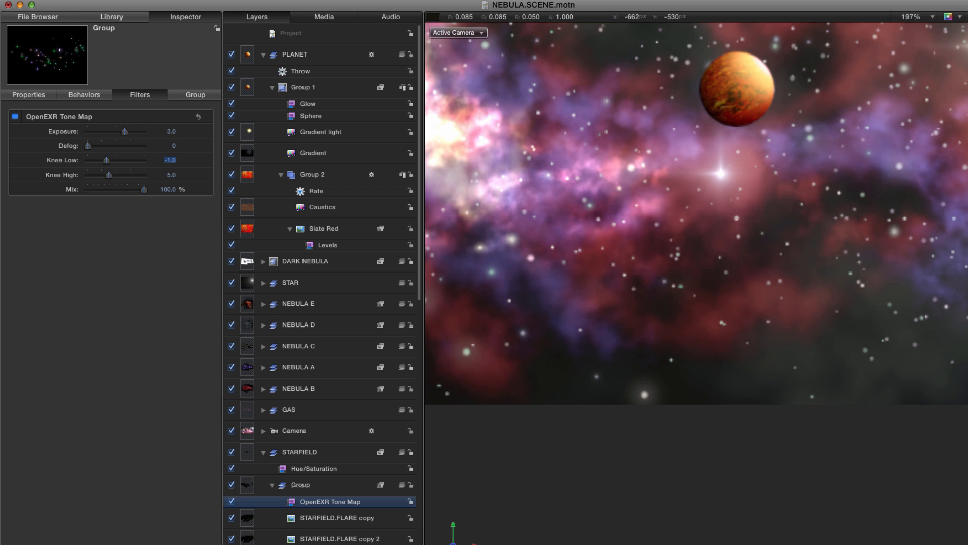
{"action": "left_click", "coordinate": [15, 117]}
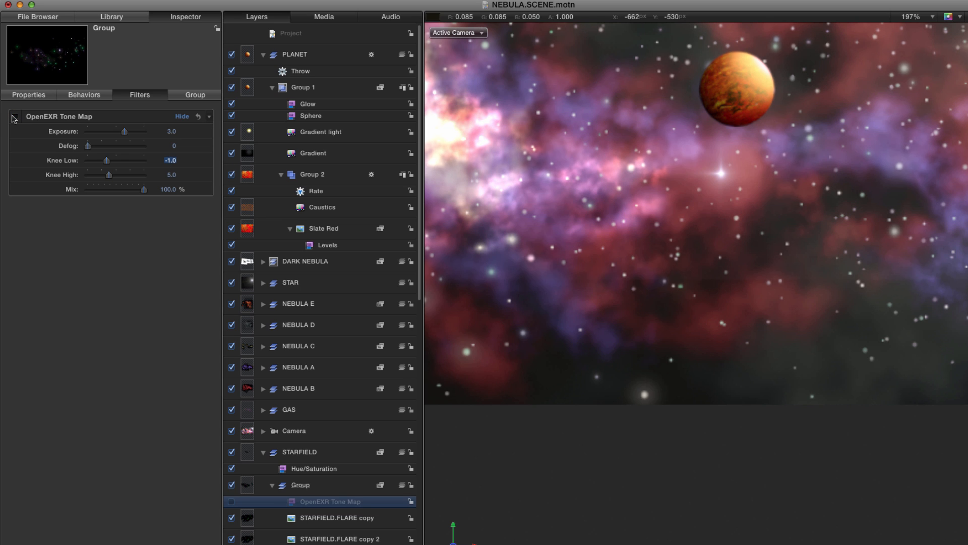
{"action": "left_click", "coordinate": [15, 117]}
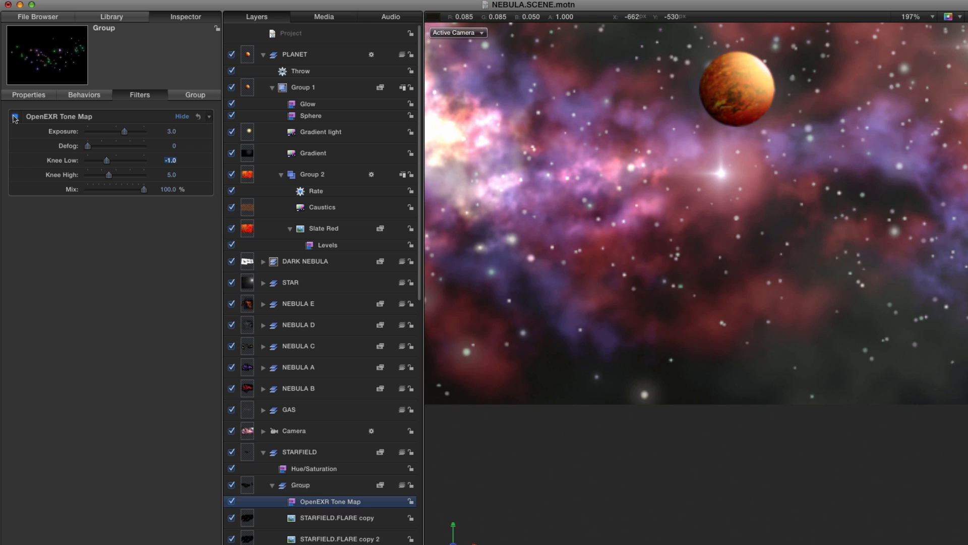
{"action": "key", "text": "shift+z"}
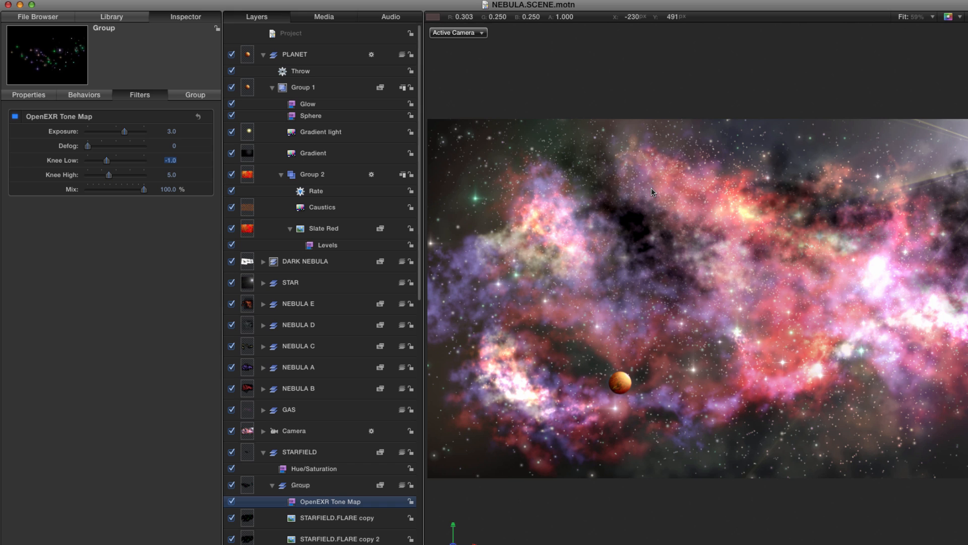
Create a blank 10-second Motion project with the Broadcast HD 1080 24fps preset and draw a small white circle
{"action": "key", "text": "super+n"}
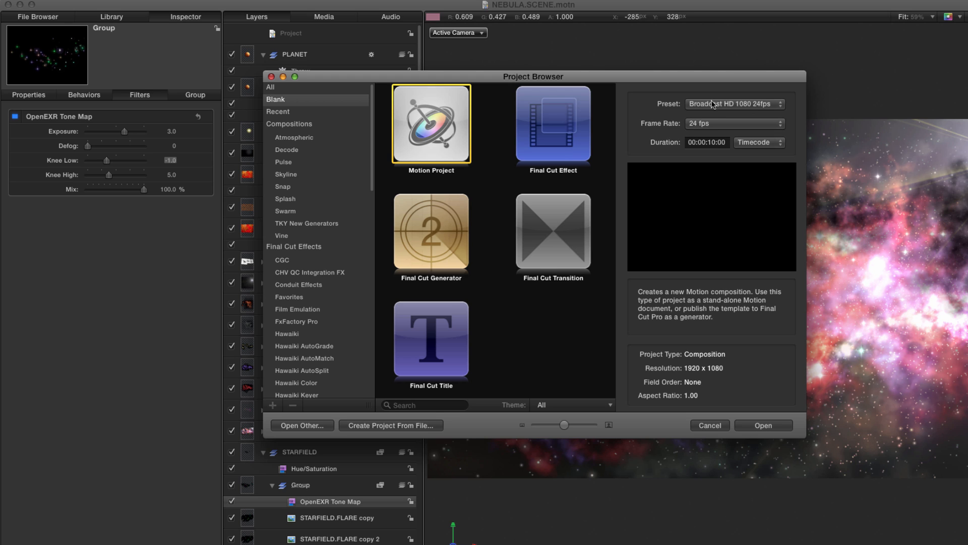
{"action": "left_click", "coordinate": [779, 428]}
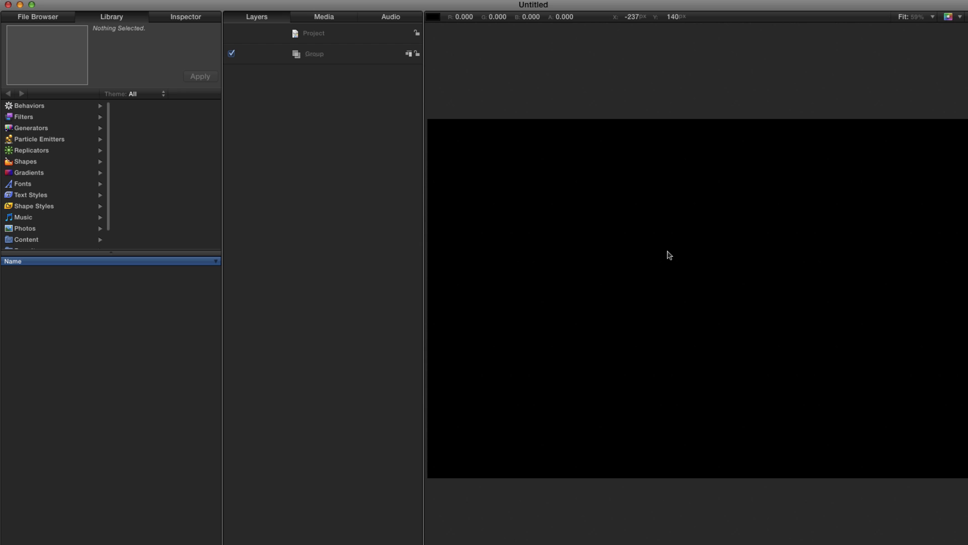
{"action": "key", "text": "r"}
{"action": "left_click_drag", "start_coordinate": [668, 252], "coordinate": [671, 255]}
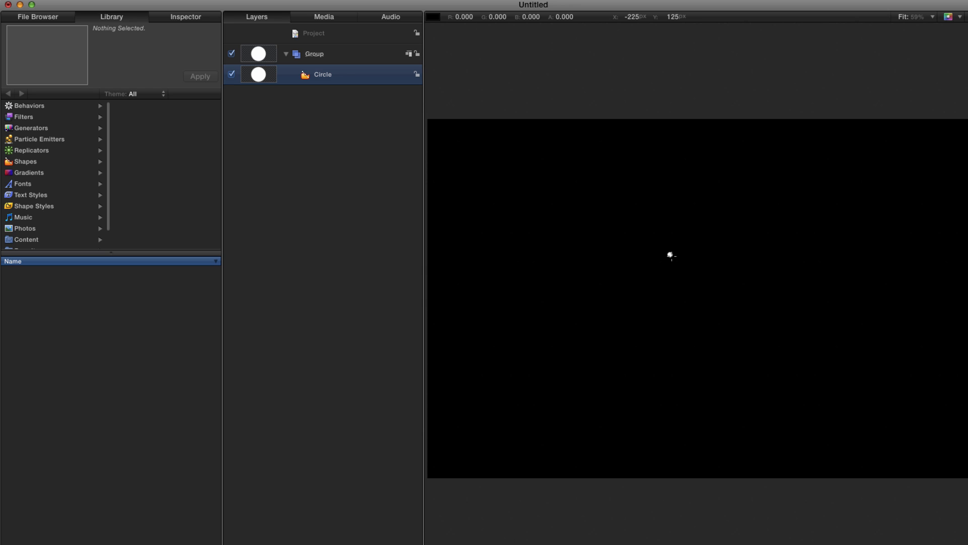
Reset the circle's transform to centre it in the frame and set its fill feather to 10
{"action": "key", "text": "F1"}
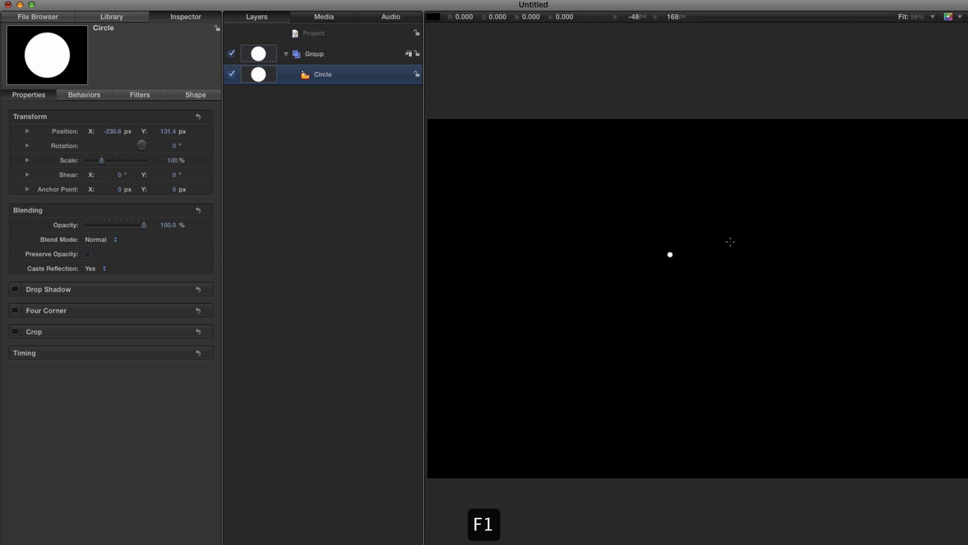
{"action": "left_click", "coordinate": [199, 116]}
{"action": "key", "text": "F4"}
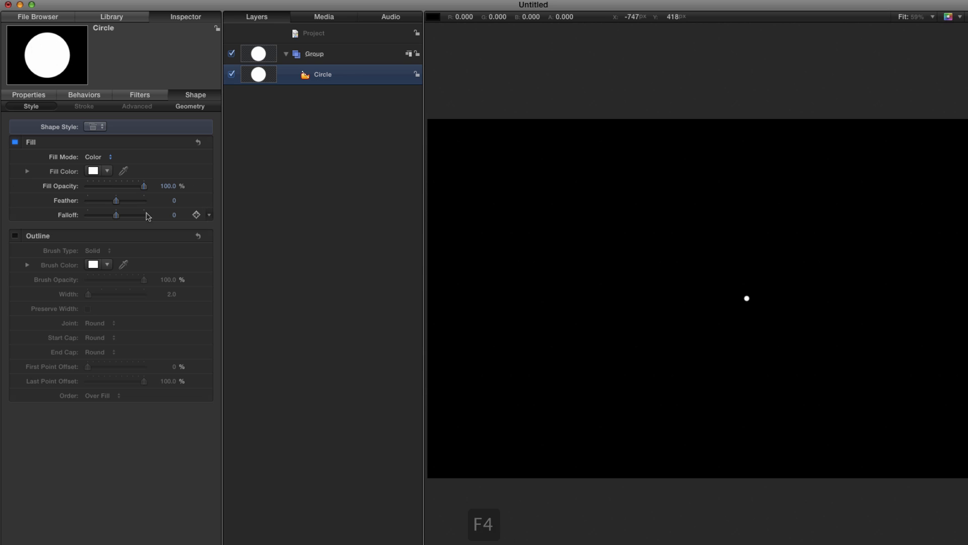
{"action": "left_click", "coordinate": [174, 200]}
{"action": "type", "text": "10"}
{"action": "key", "text": "Return"}
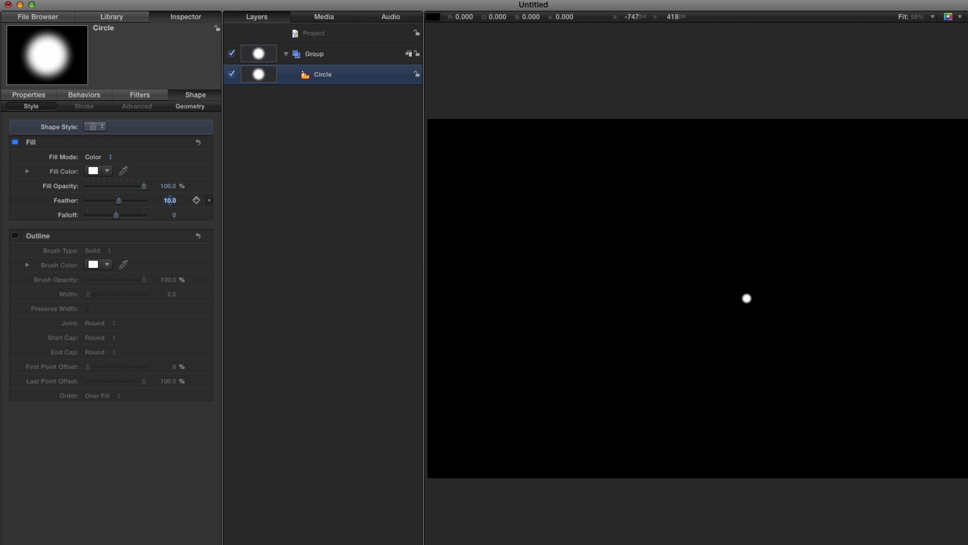
Create a particle emitter from the circle and set its shape to Rectangle with a Random Fill arrangement
{"action": "key", "text": "e"}
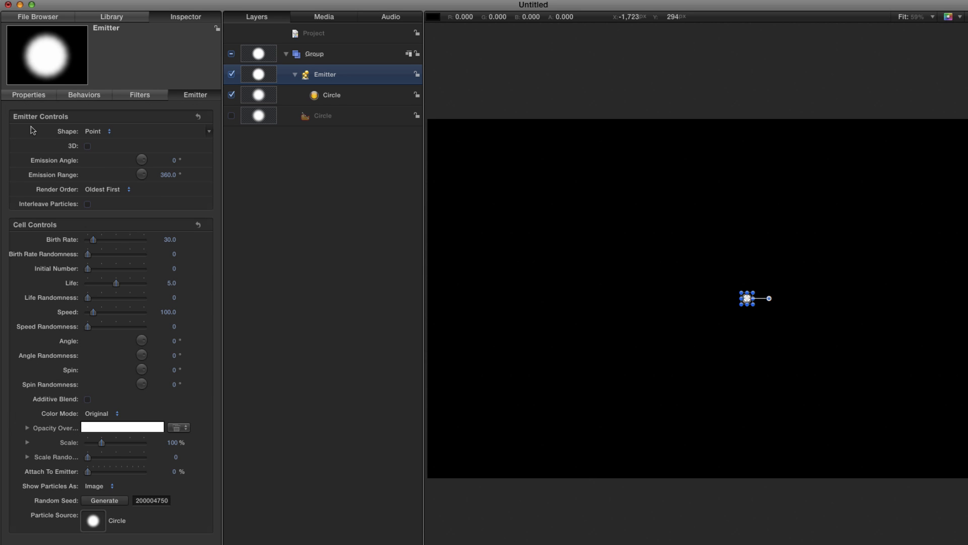
{"action": "left_click", "coordinate": [96, 132]}
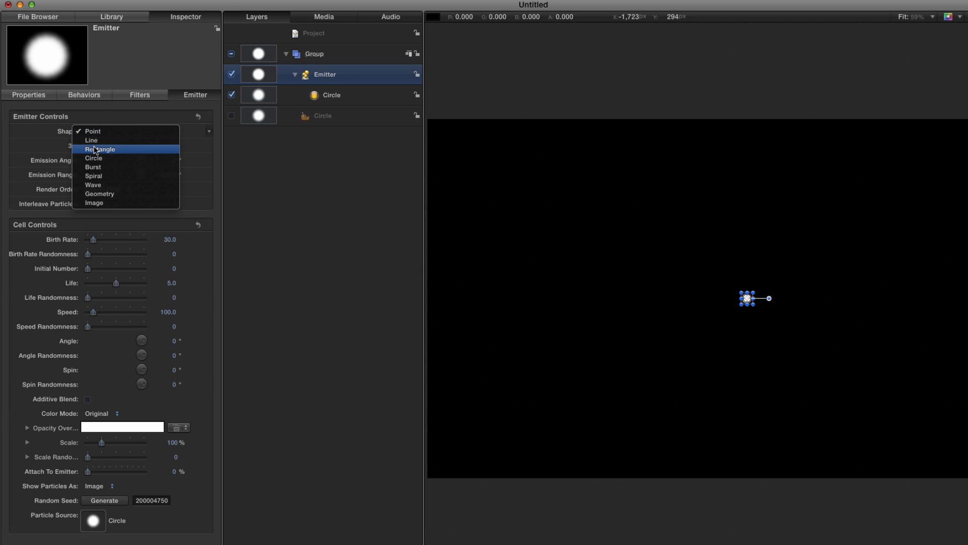
{"action": "left_click", "coordinate": [98, 151]}
{"action": "left_click", "coordinate": [99, 146]}
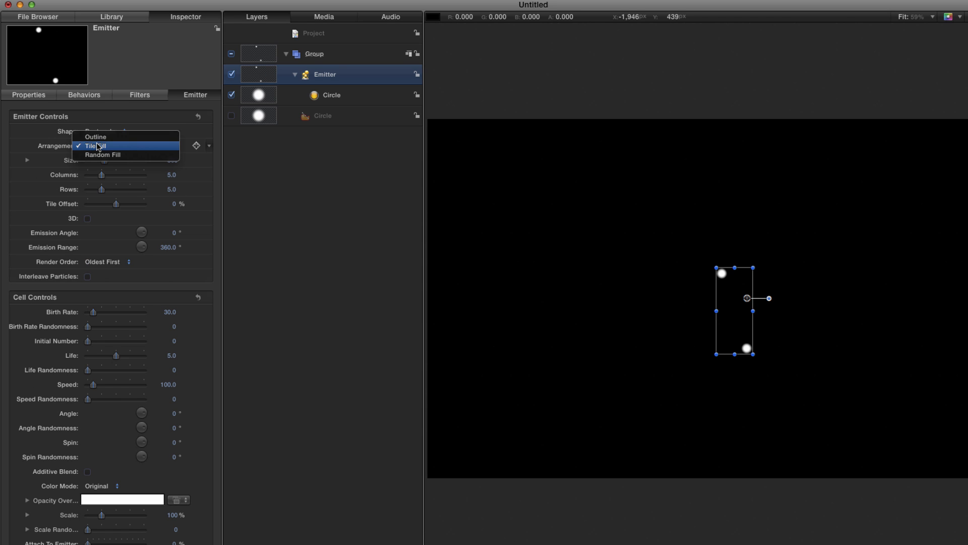
{"action": "left_click", "coordinate": [99, 155]}
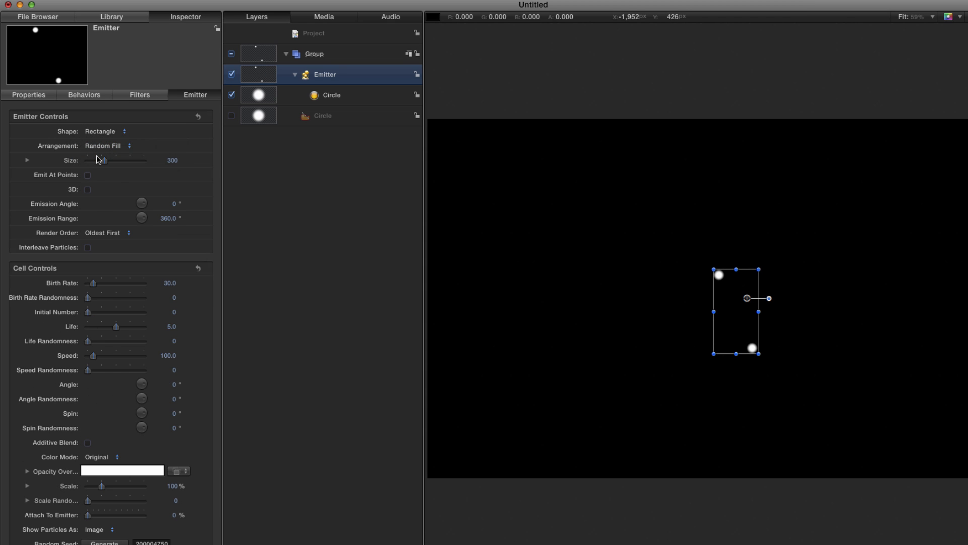
Set the rectangular emitter's width to 7500 and its height to 5000
{"action": "left_click", "coordinate": [27, 161]}
{"action": "left_click", "coordinate": [167, 175]}
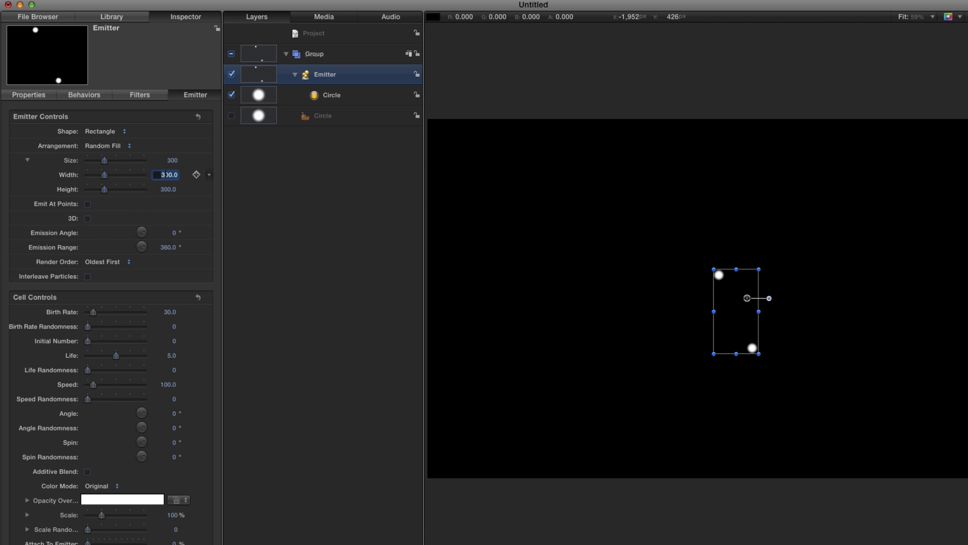
{"action": "type", "text": "7500"}
{"action": "key", "text": "Tab"}
{"action": "type", "text": "5000"}
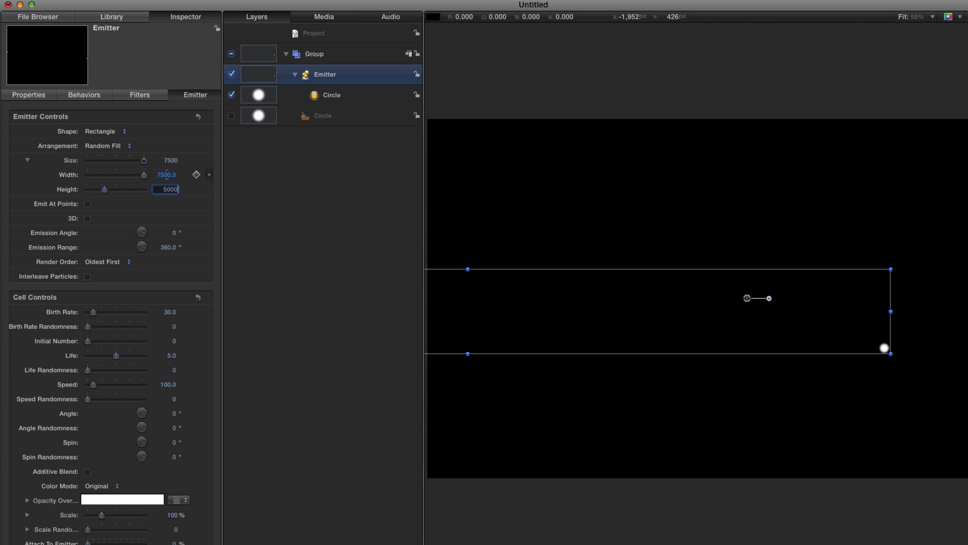
{"action": "key", "text": "Return"}
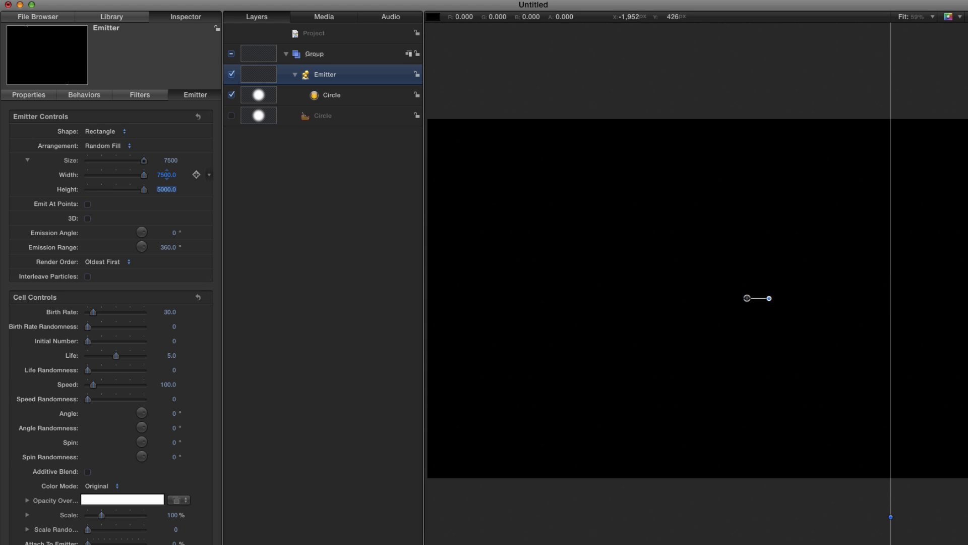
Make the emitter 3D, with an Emission Longitude of 0° and an Emission Range of 15°
{"action": "left_click", "coordinate": [87, 218]}
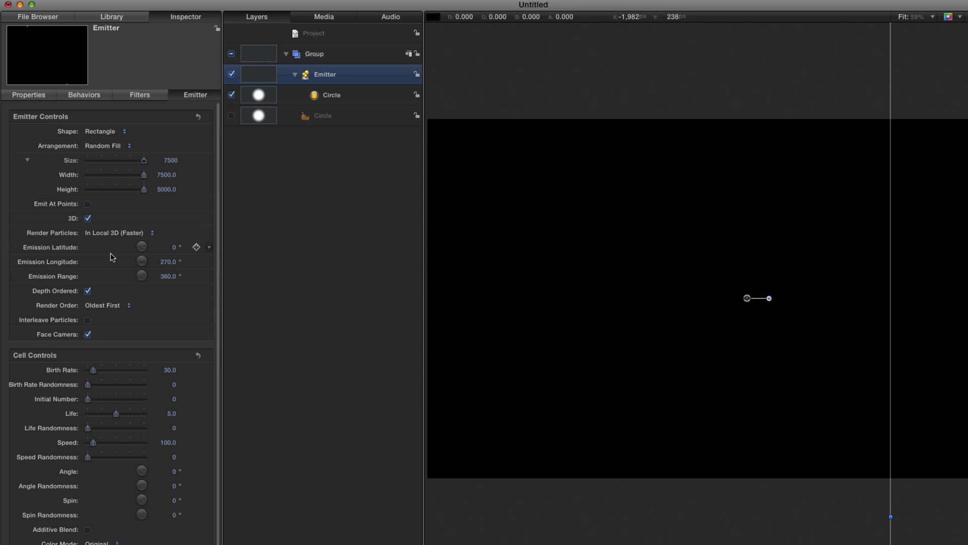
{"action": "left_click", "coordinate": [168, 262]}
{"action": "left_click", "coordinate": [169, 262]}
{"action": "type", "text": "0"}
{"action": "key", "text": "Return"}
{"action": "key", "text": "Tab"}
{"action": "type", "text": "15"}
{"action": "key", "text": "Return"}
Set the emitter's Z position to -5000 px and play the project to preview the particles
{"action": "key", "text": "F1"}
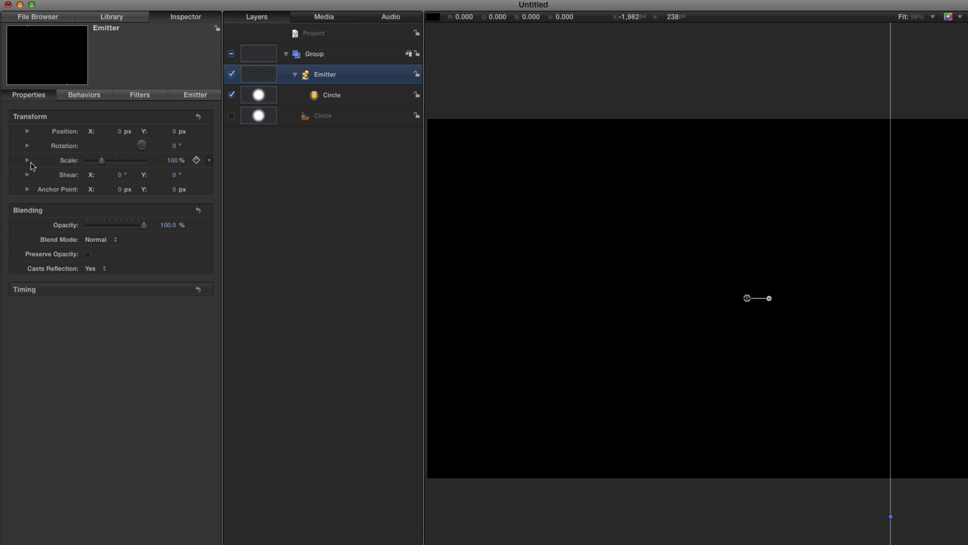
{"action": "left_click", "coordinate": [28, 131]}
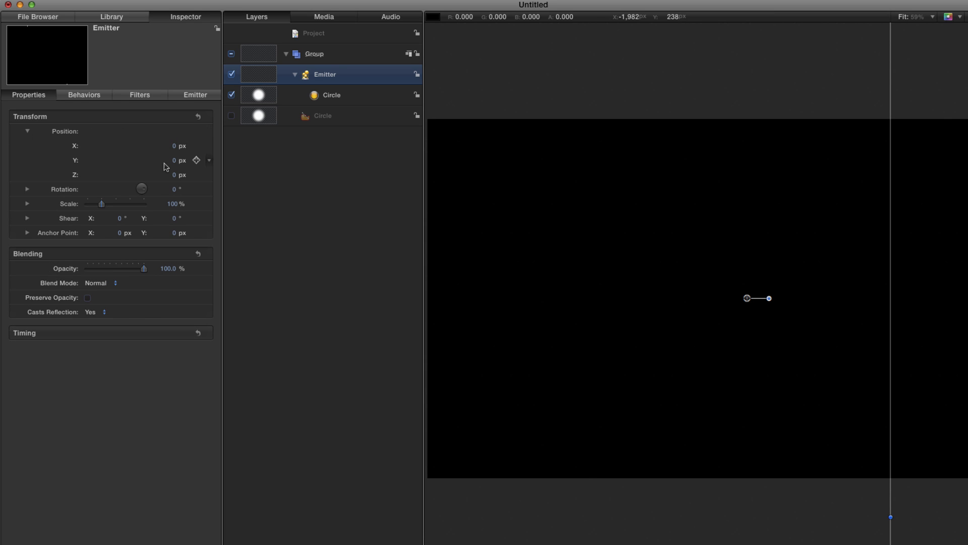
{"action": "left_click", "coordinate": [175, 175]}
{"action": "type", "text": "-5000"}
{"action": "key", "text": "Return"}
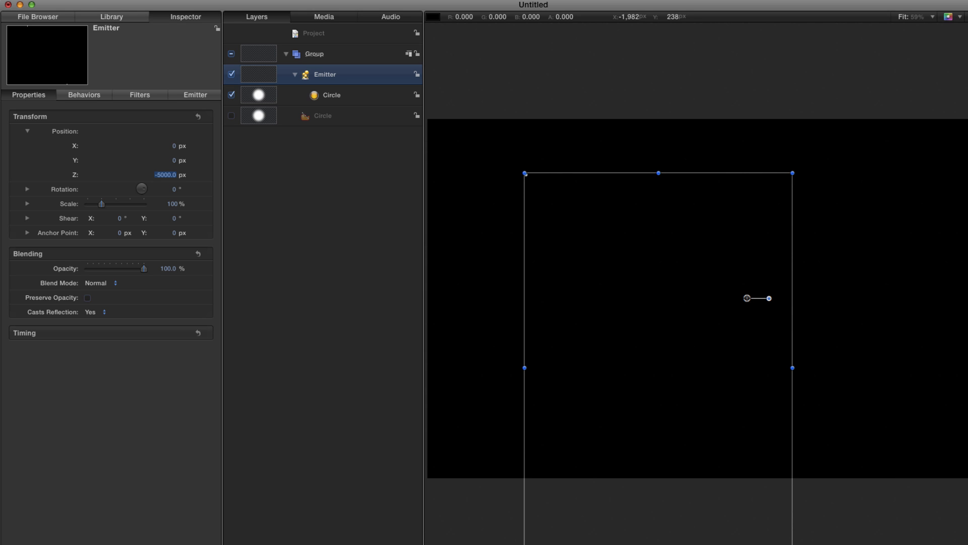
{"action": "key", "text": "space"}
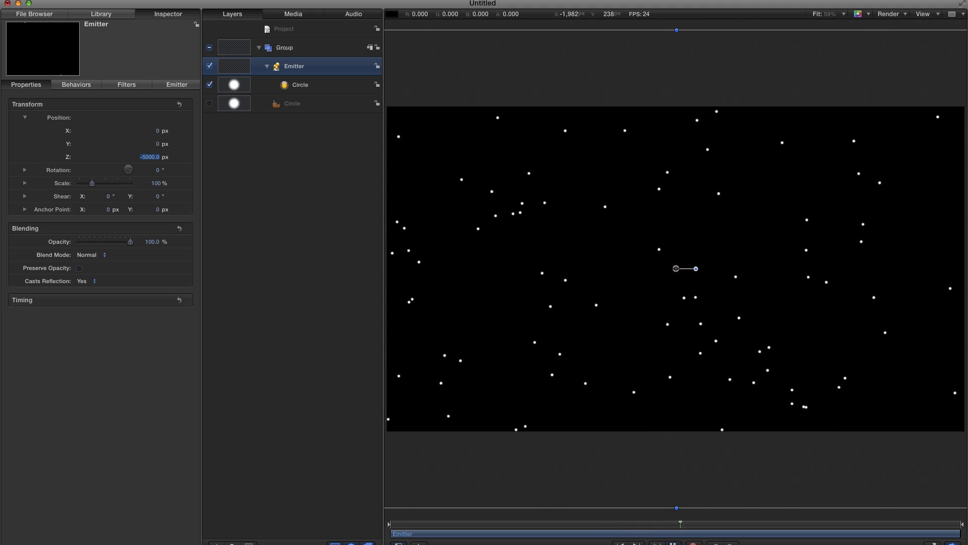
{"action": "key", "text": "space"}
Set the emitter's Birth Rate to 0, Birth Rate Randomness to 2 and Initial Number to 1
{"action": "key", "text": "F3"}
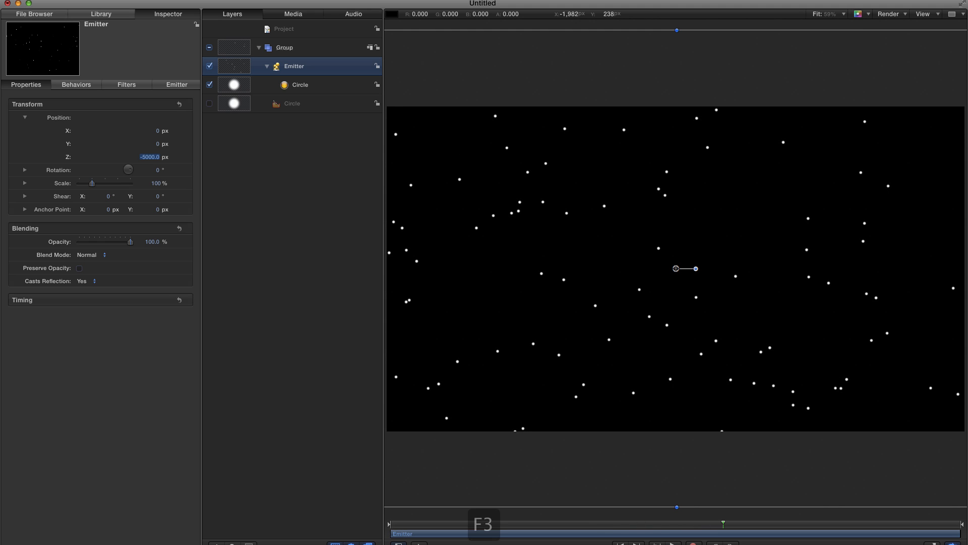
{"action": "key", "text": "F4"}
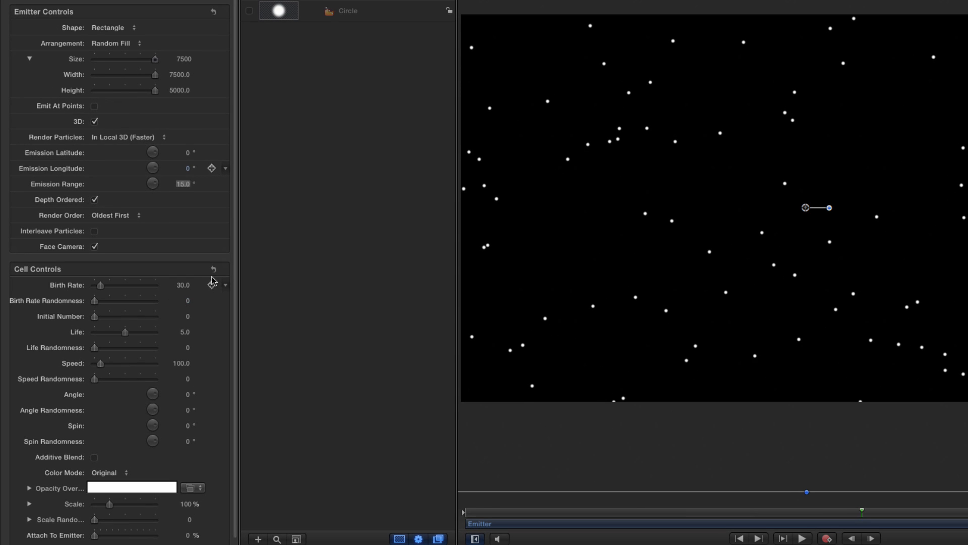
{"action": "left_click", "coordinate": [183, 285]}
{"action": "type", "text": "0"}
{"action": "key", "text": "Return"}
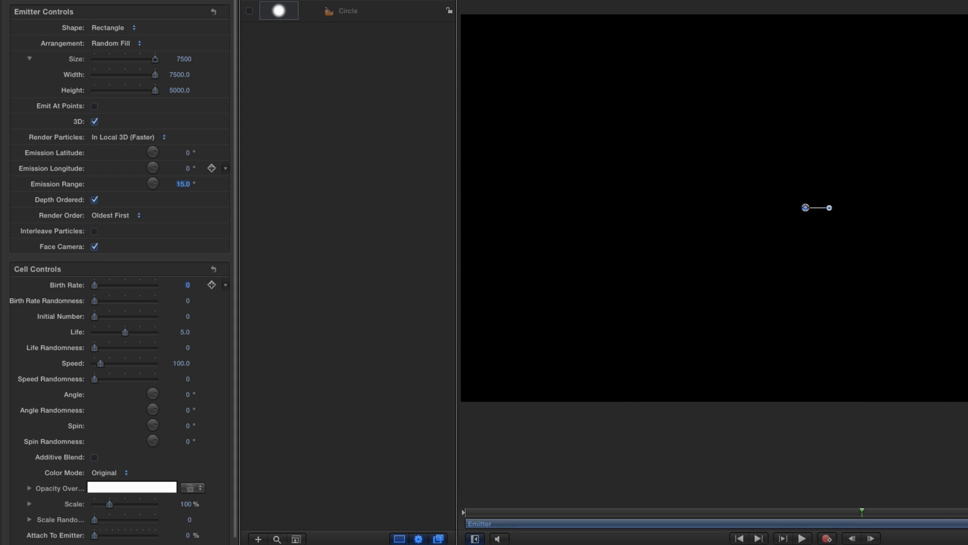
{"action": "left_click_drag", "start_coordinate": [187, 301], "coordinate": [189, 317]}
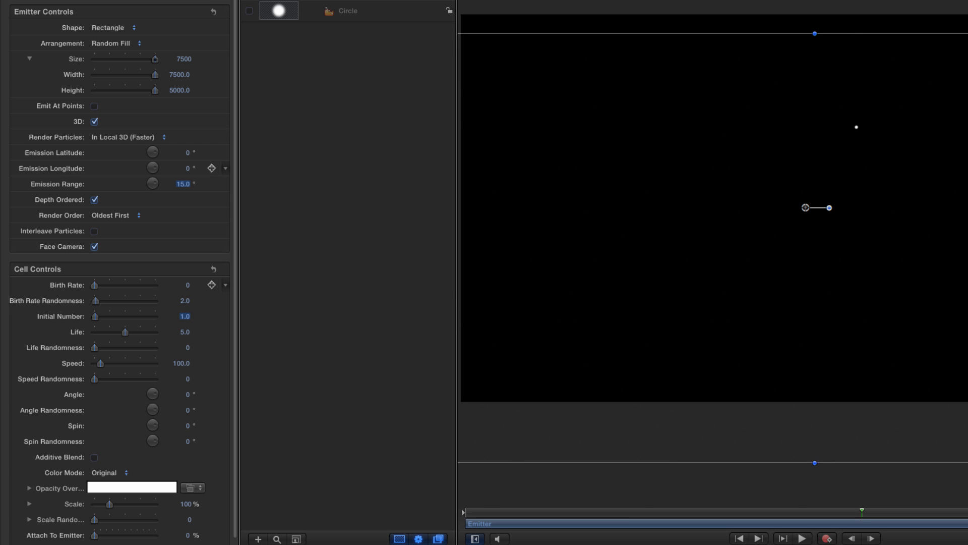
Set the particles' Life to 3, Life Randomness to 5, Speed to 1500 and Speed Randomness to 100
{"action": "left_click_drag", "start_coordinate": [185, 332], "coordinate": [192, 347]}
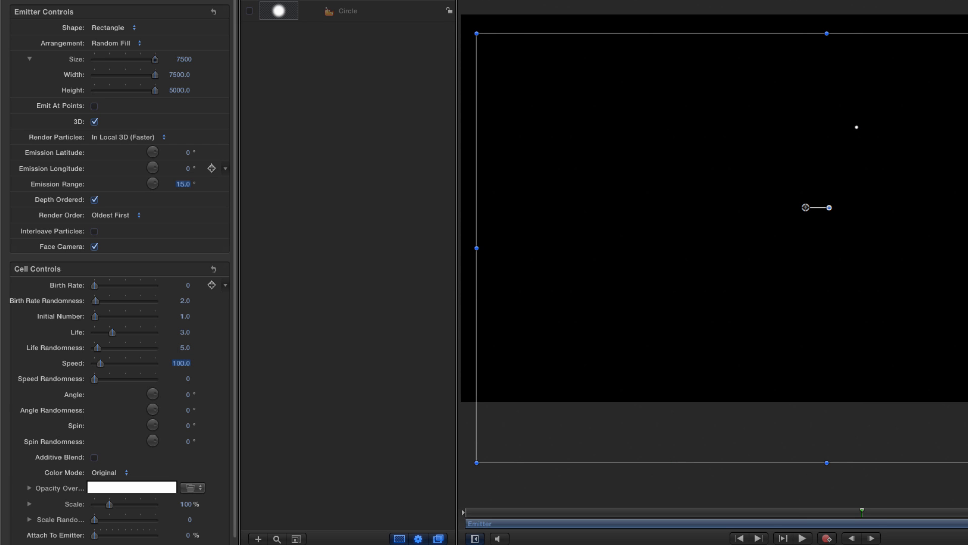
{"action": "type", "text": "1500"}
{"action": "key", "text": "Return"}
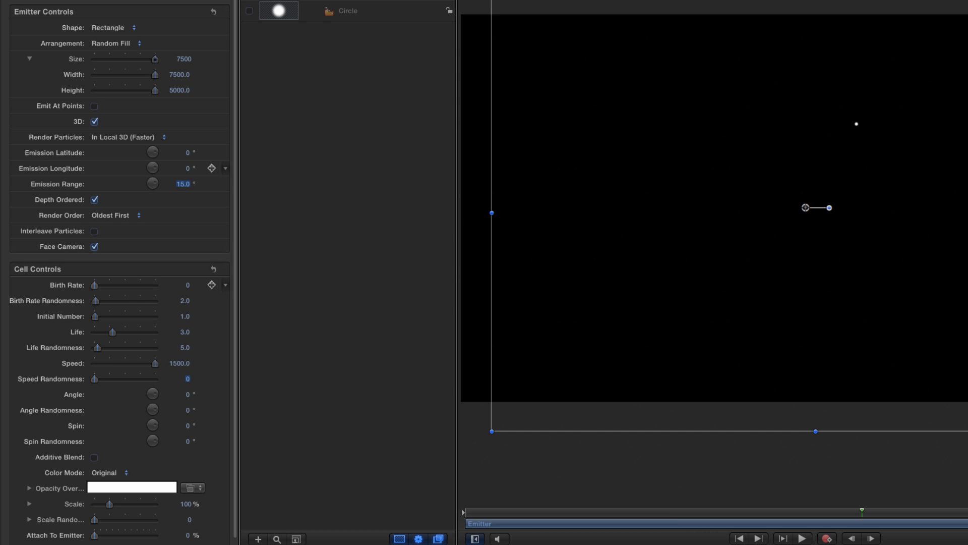
{"action": "type", "text": "100"}
{"action": "key", "text": "Return"}
Preview the sparse particles with the canvas overlays hidden and stop at about 3 seconds
{"action": "key", "text": "space"}
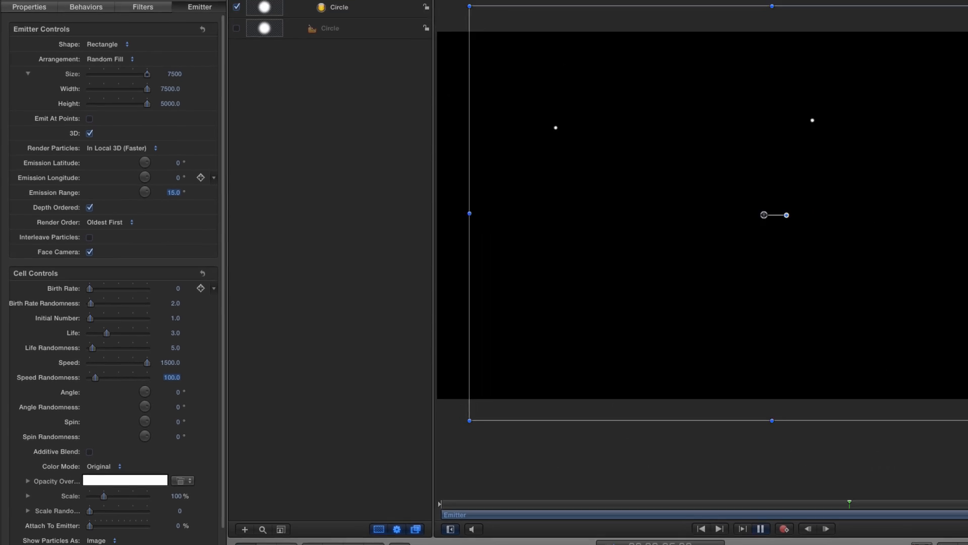
{"action": "key", "text": "super+slash"}
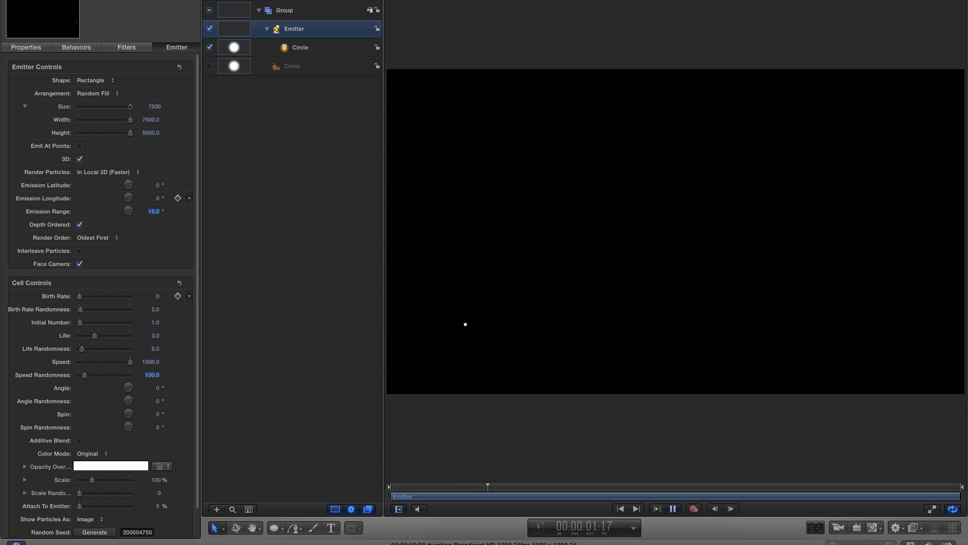
{"action": "left_click", "coordinate": [570, 487]}
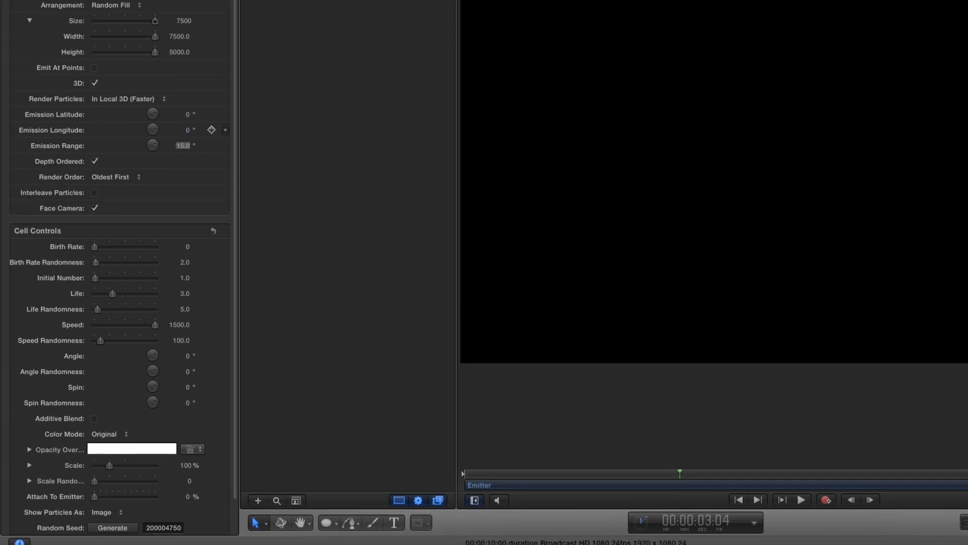
Add opacity tags near the start and at the end of Opacity Over Life, setting the first and last tags to 0%
{"action": "left_click_drag", "start_coordinate": [257, 446], "coordinate": [257, 488]}
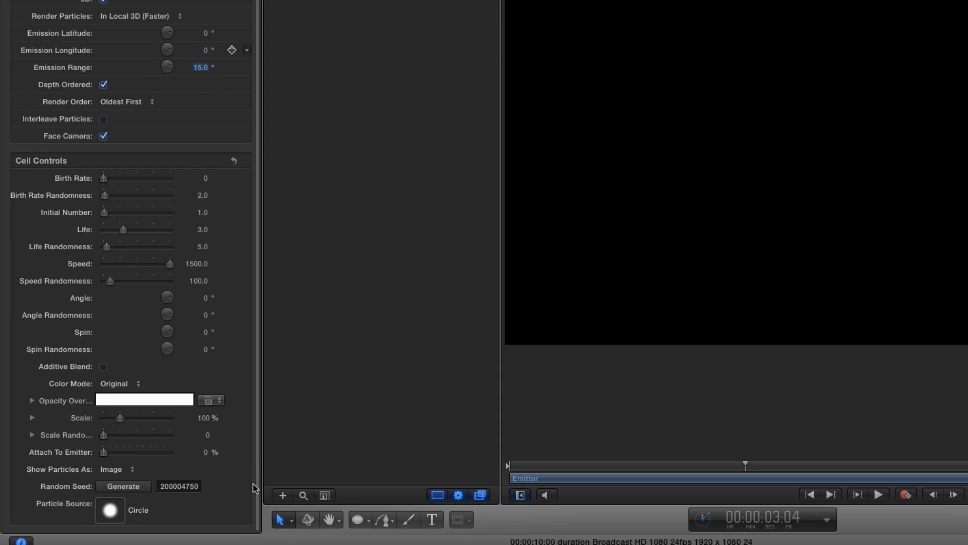
{"action": "left_click", "coordinate": [31, 401]}
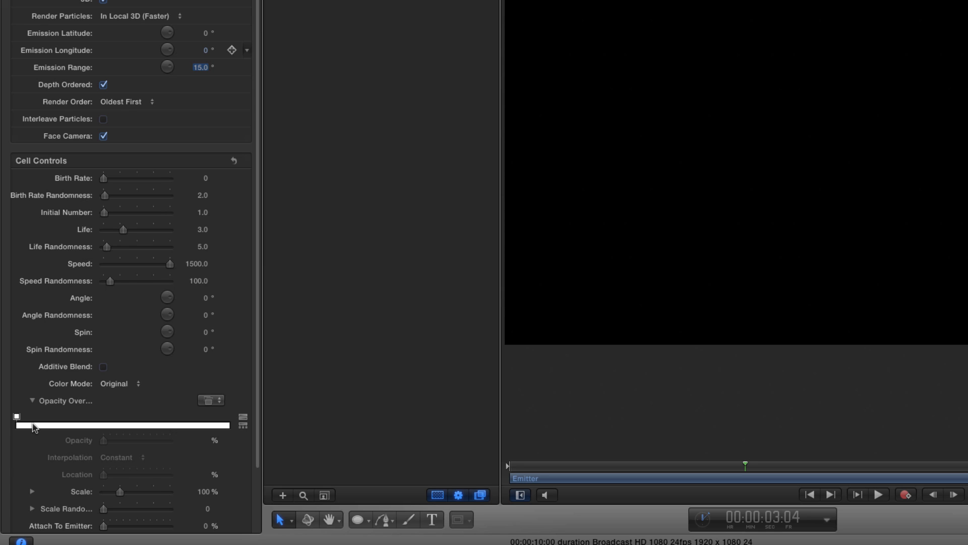
{"action": "left_click", "coordinate": [34, 425]}
{"action": "left_click_drag", "start_coordinate": [34, 425], "coordinate": [229, 426]}
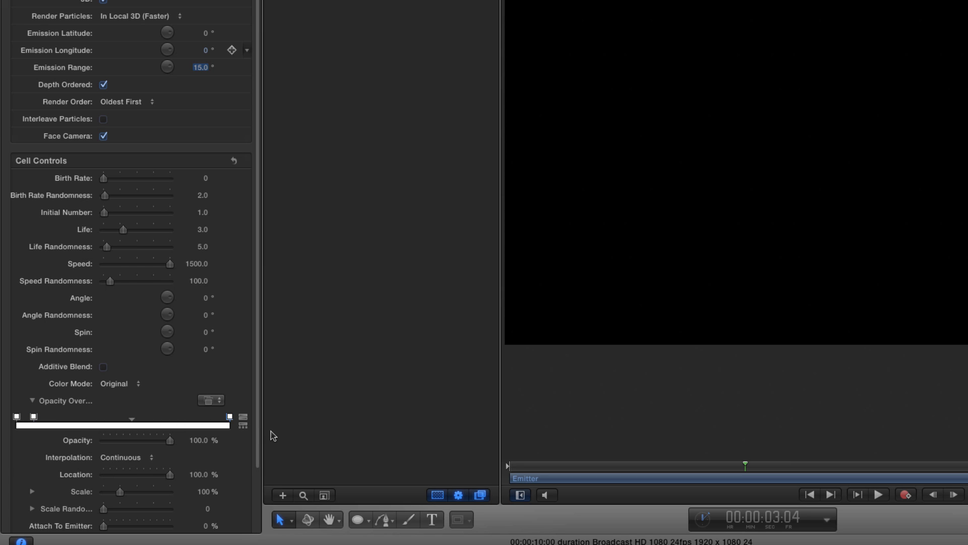
{"action": "left_click", "coordinate": [17, 417]}
{"action": "left_click_drag", "start_coordinate": [172, 441], "coordinate": [13, 447]}
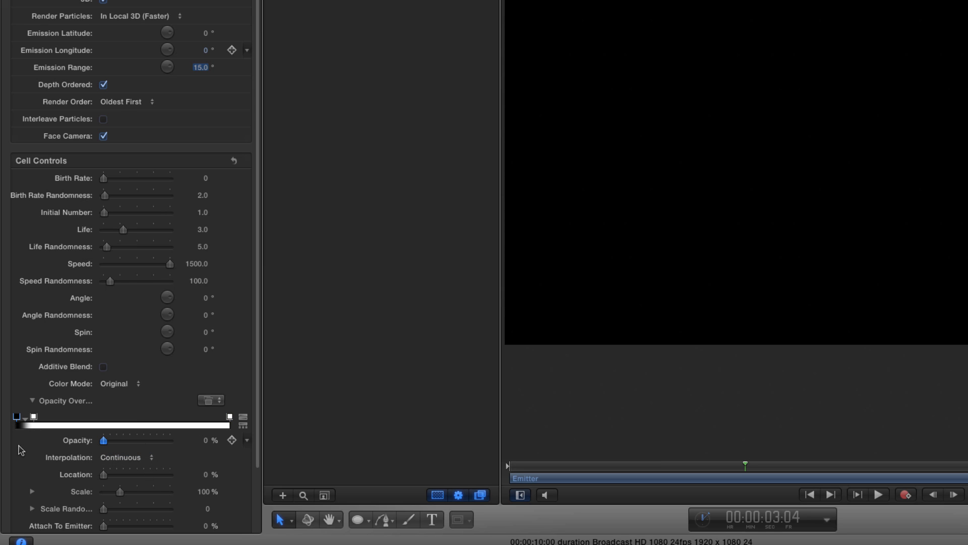
{"action": "left_click", "coordinate": [229, 417]}
{"action": "left_click_drag", "start_coordinate": [171, 442], "coordinate": [22, 444]}
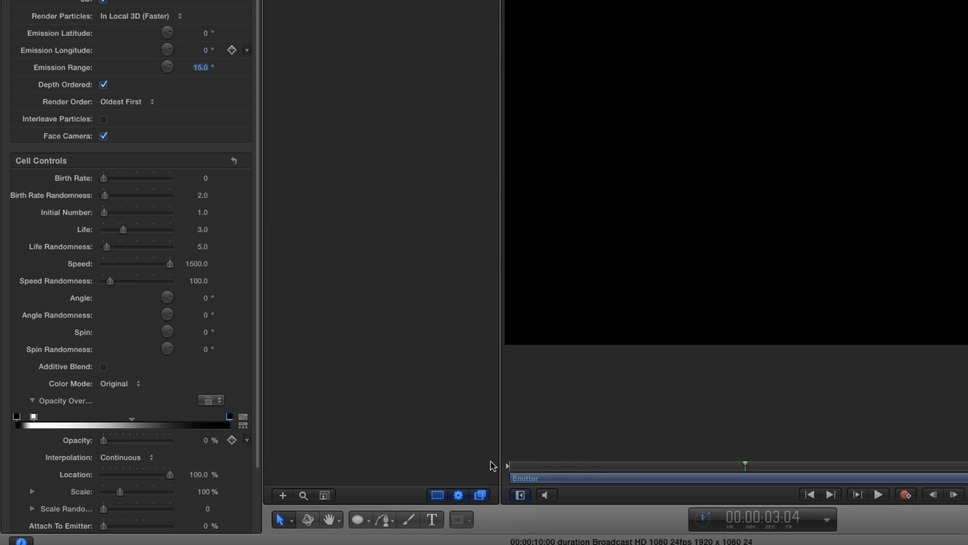
{"action": "left_click_drag", "start_coordinate": [524, 467], "coordinate": [621, 485]}
Set Color Mode to Over Life with a gradient from pale blue (0.79, 0.84, 0.96) to red (0.76, 0.13, 0)
{"action": "left_click", "coordinate": [113, 384]}
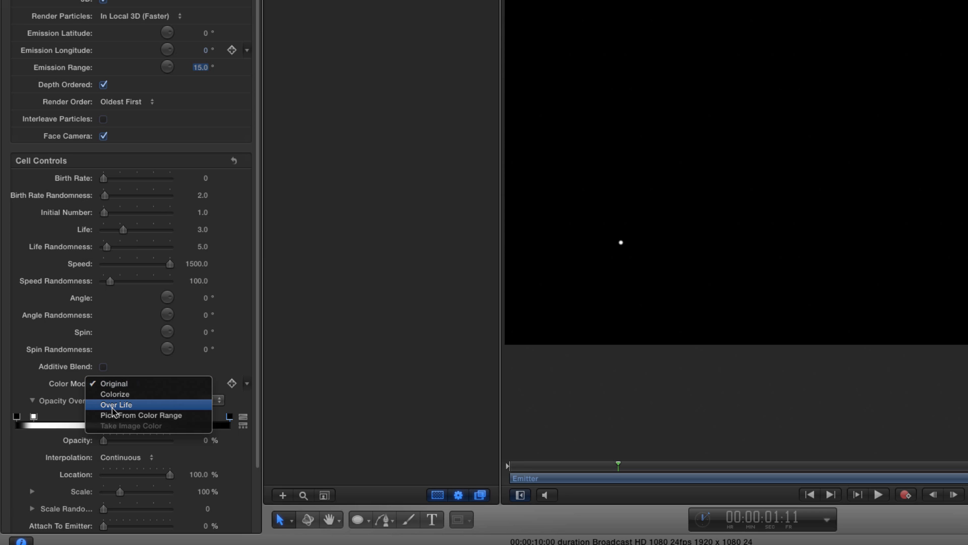
{"action": "left_click", "coordinate": [112, 406]}
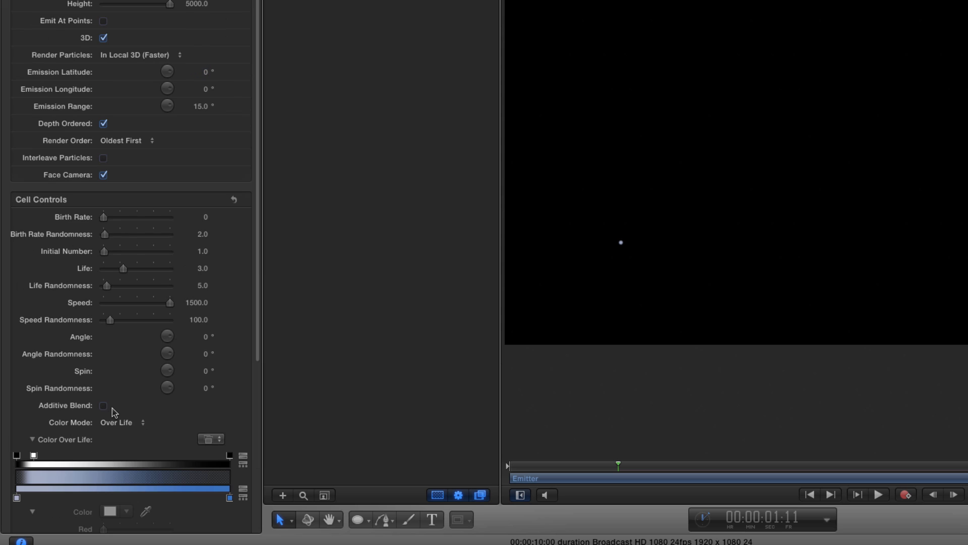
{"action": "left_click", "coordinate": [230, 498]}
{"action": "scroll", "coordinate": [260, 346], "scroll_direction": "down", "scroll_amount": 5}
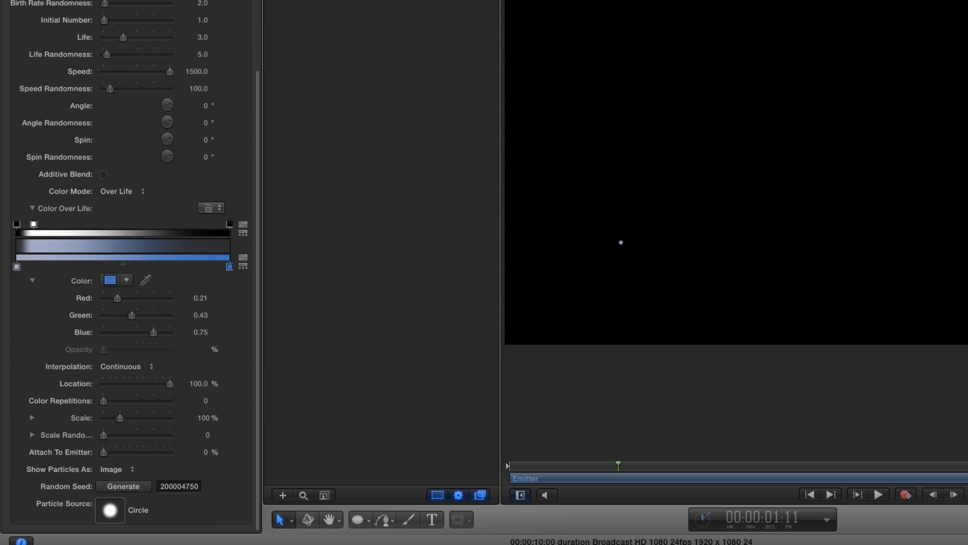
{"action": "left_click", "coordinate": [110, 280]}
{"action": "left_click_drag", "start_coordinate": [337, 302], "coordinate": [444, 266]}
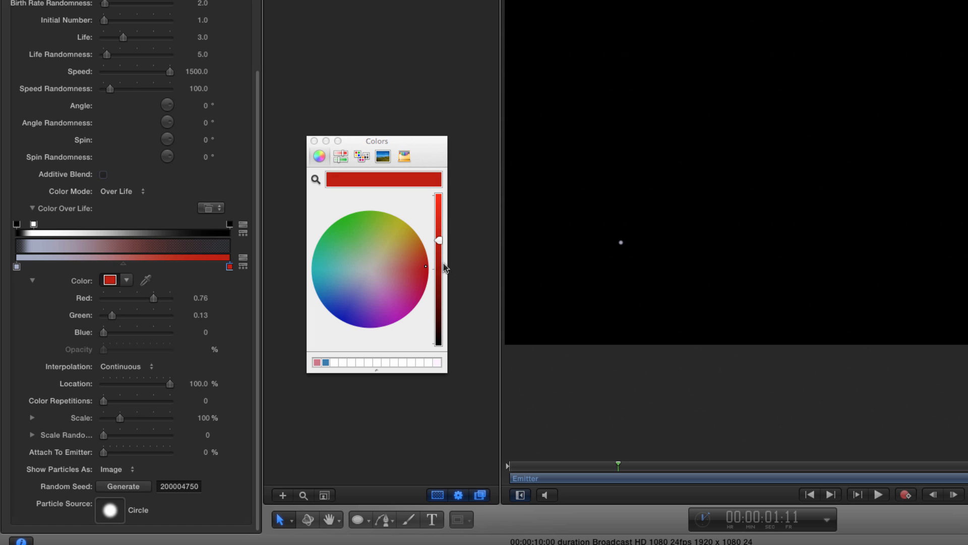
{"action": "left_click", "coordinate": [16, 266]}
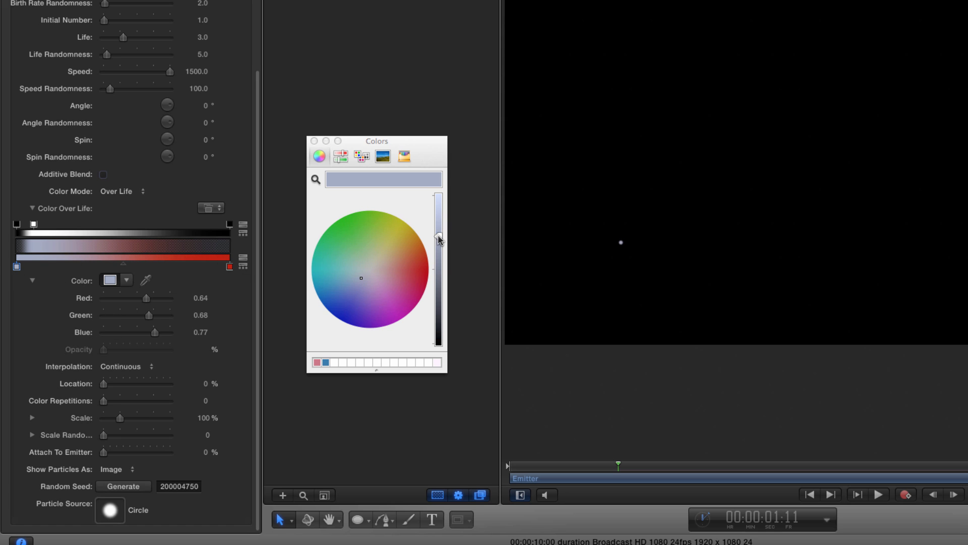
{"action": "left_click_drag", "start_coordinate": [438, 241], "coordinate": [441, 206]}
Play the particles from near the start of the timeline and enable Motion Blur for the canvas rendering
{"action": "left_click_drag", "start_coordinate": [715, 466], "coordinate": [498, 472]}
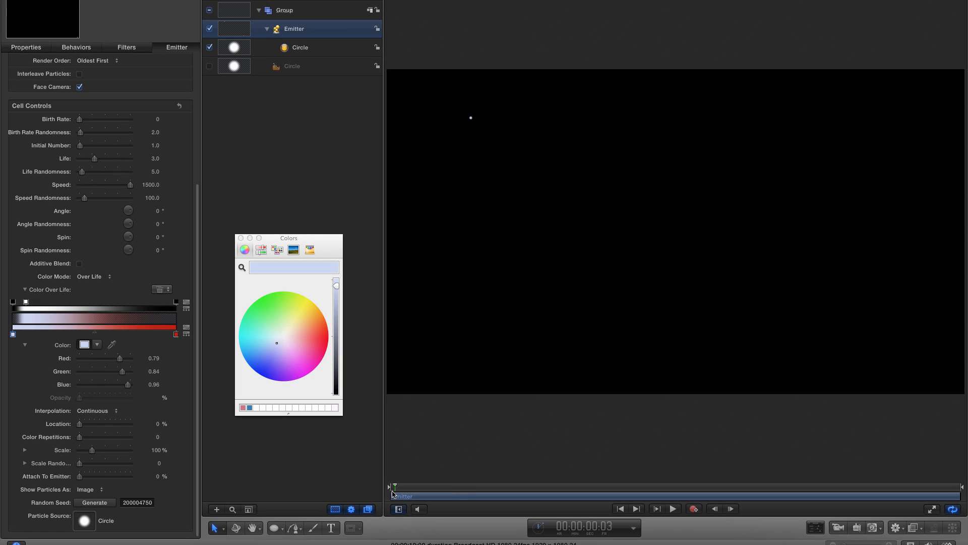
{"action": "key", "text": "space"}
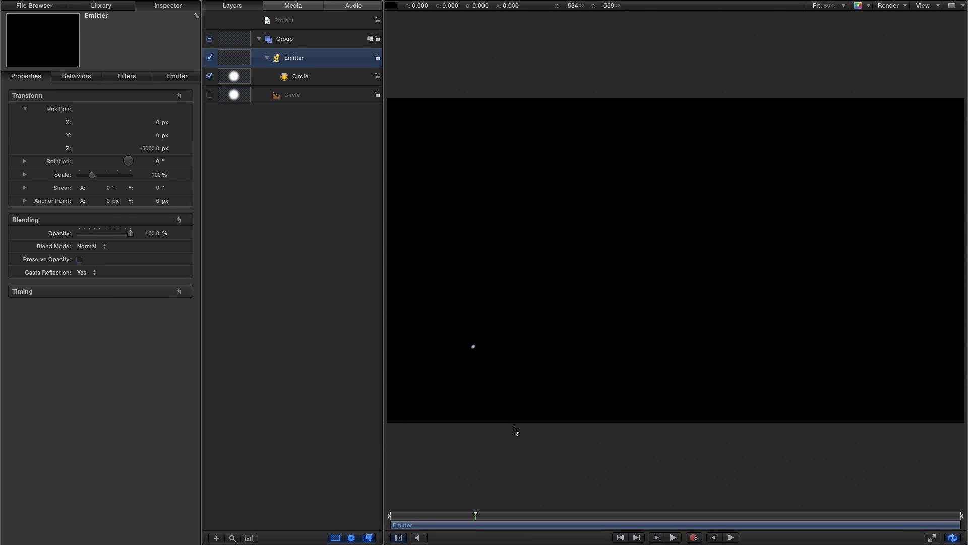
{"action": "left_click", "coordinate": [904, 28]}
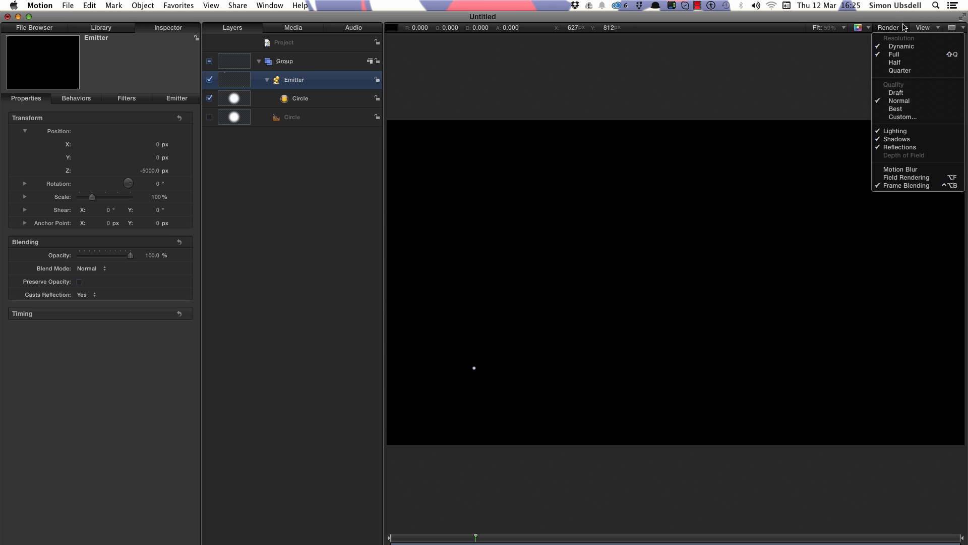
{"action": "left_click", "coordinate": [907, 171]}
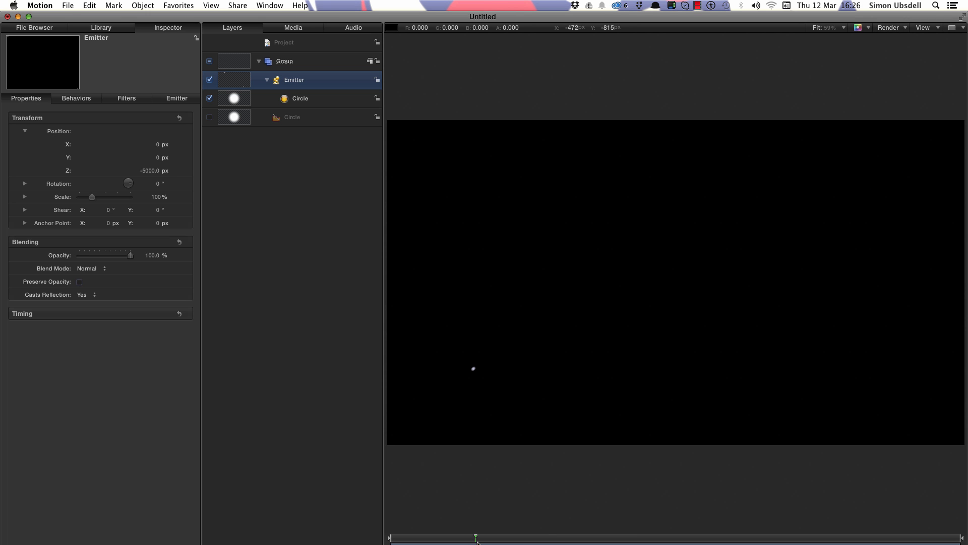
Advance slightly along the timeline and increase the Shutter Angle in the project's Motion Blur settings
{"action": "left_click_drag", "start_coordinate": [477, 541], "coordinate": [498, 540]}
{"action": "key", "text": "super+j"}
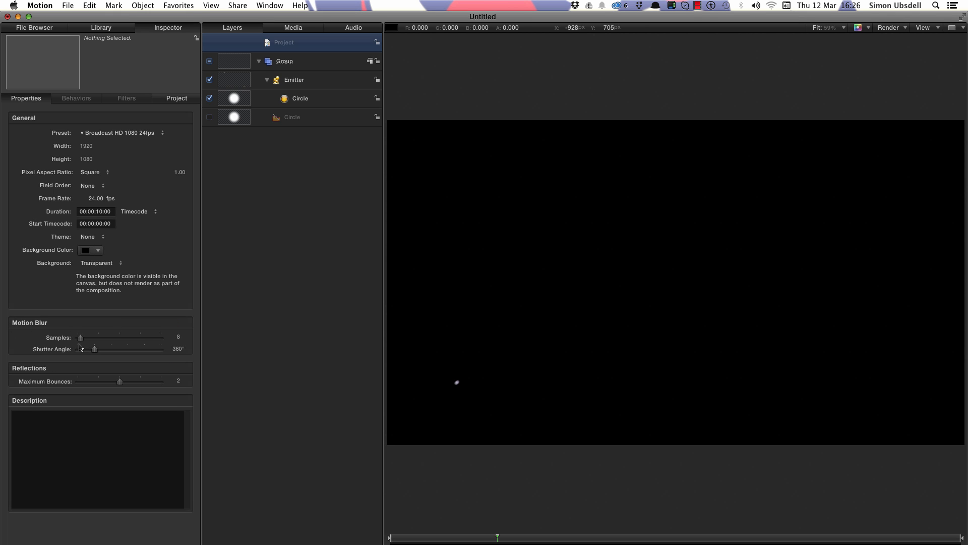
{"action": "mouse_move", "coordinate": [96, 349]}
{"action": "left_mouse_down"}
{"action": "mouse_move", "coordinate": [158, 349]}
{"action": "mouse_move", "coordinate": [139, 352]}
{"action": "left_mouse_up"}
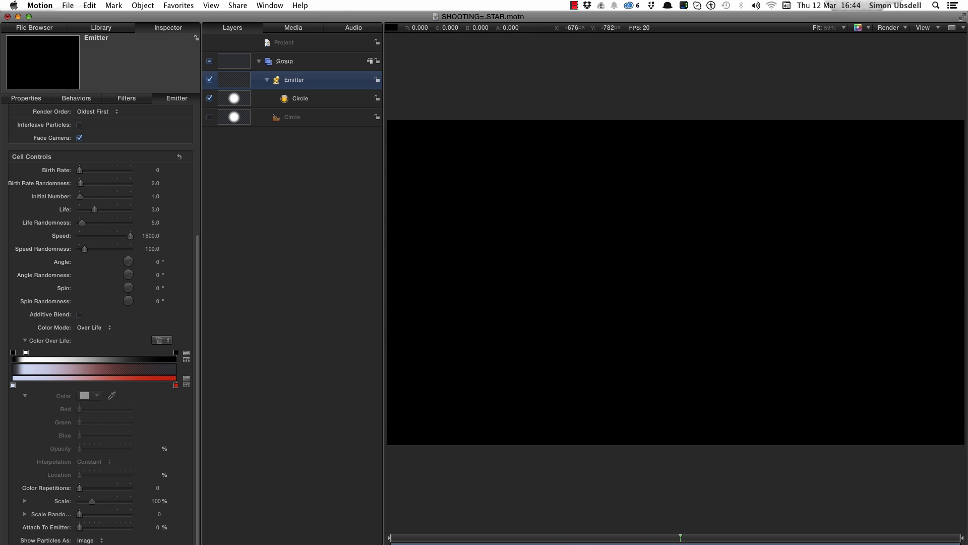
Return to the start of the project, set the emitter's particle Scale to 50%, and preview the smaller shooting stars
{"action": "key", "text": "space"}
{"action": "left_click_drag", "start_coordinate": [452, 539], "coordinate": [382, 542]}
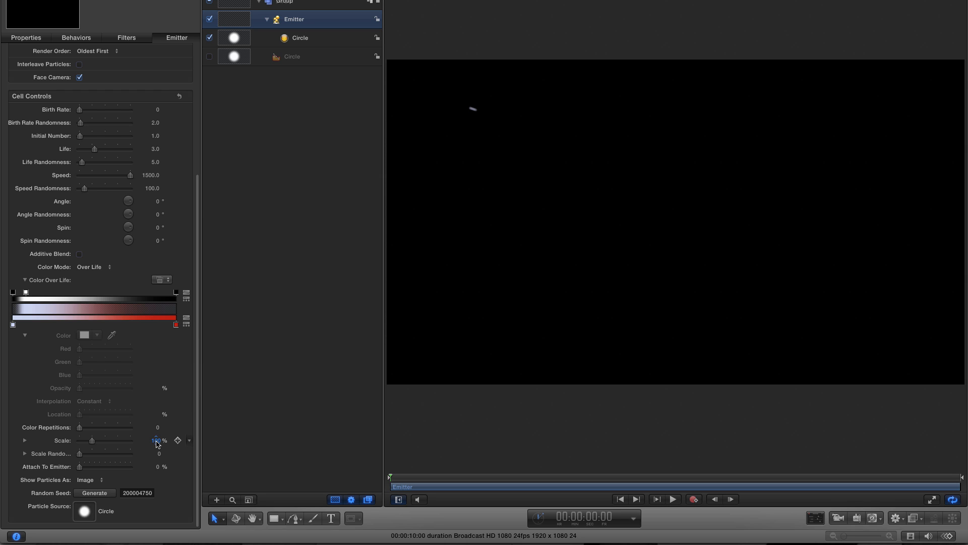
{"action": "left_click", "coordinate": [156, 440]}
{"action": "type", "text": "50"}
{"action": "key", "text": "Return"}
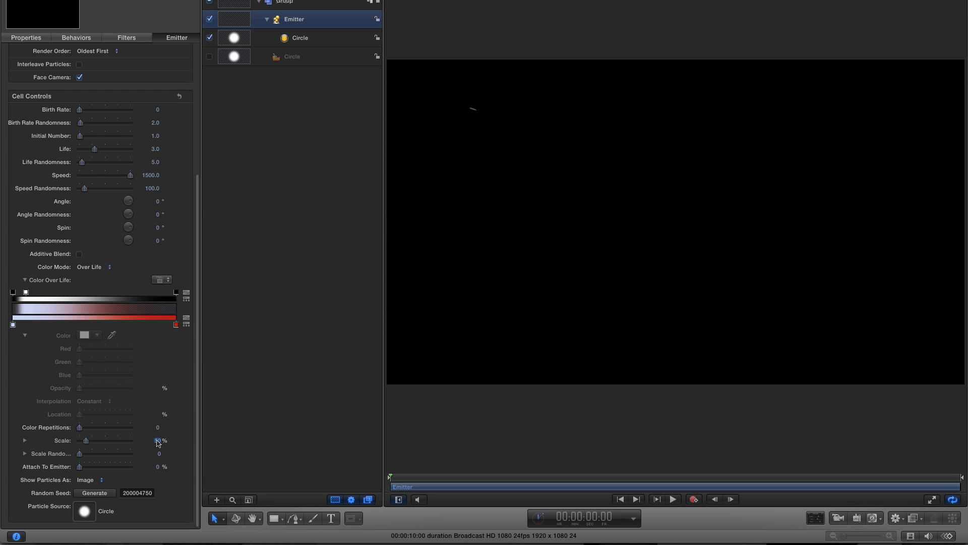
{"action": "key", "text": "space"}
{"action": "key", "text": "space"}
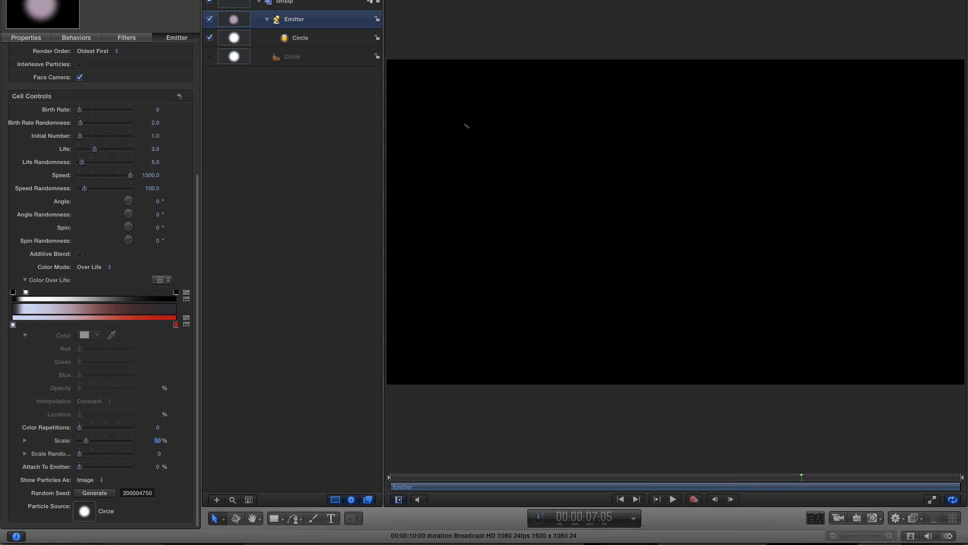
Export the shooting-star project as an Apple ProRes 422 Proxy movie, saved as SHOOTING.STAR in the TUTORIAL ELEMENTS folder
{"action": "left_click", "coordinate": [307, 3]}
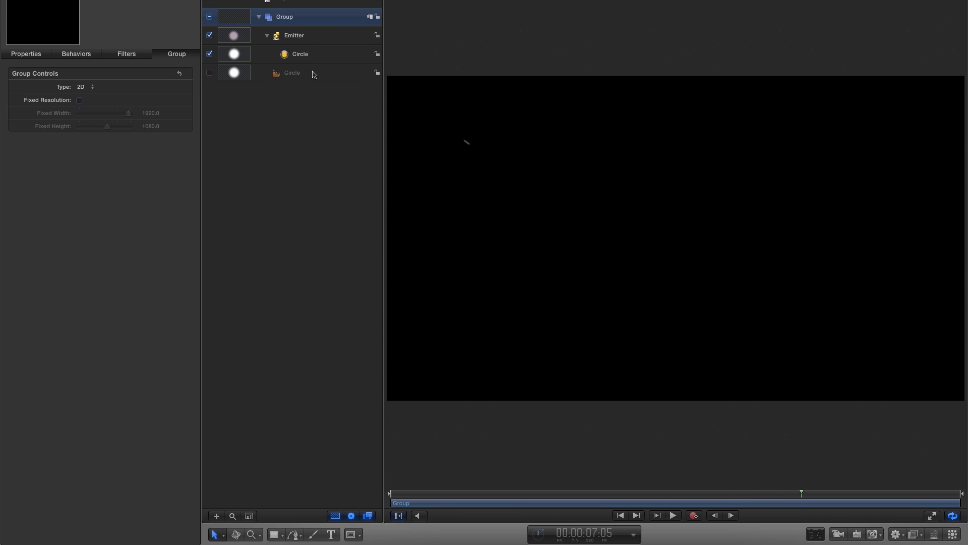
{"action": "left_click", "coordinate": [237, 4]}
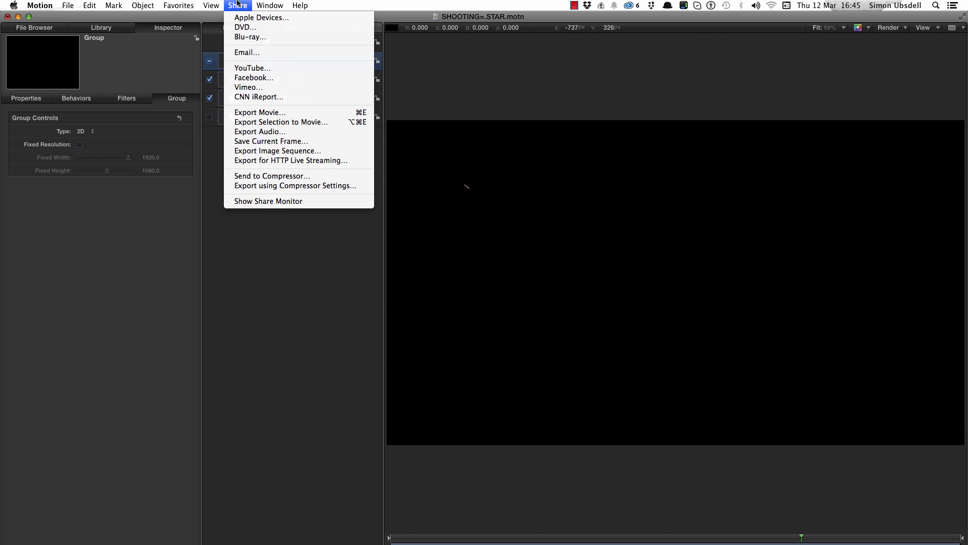
{"action": "left_click", "coordinate": [275, 116]}
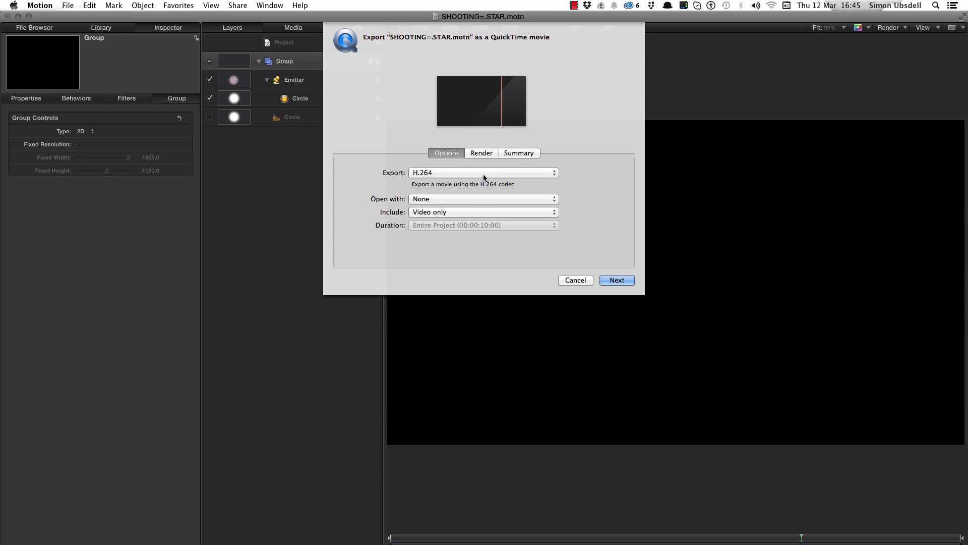
{"action": "left_click", "coordinate": [484, 175]}
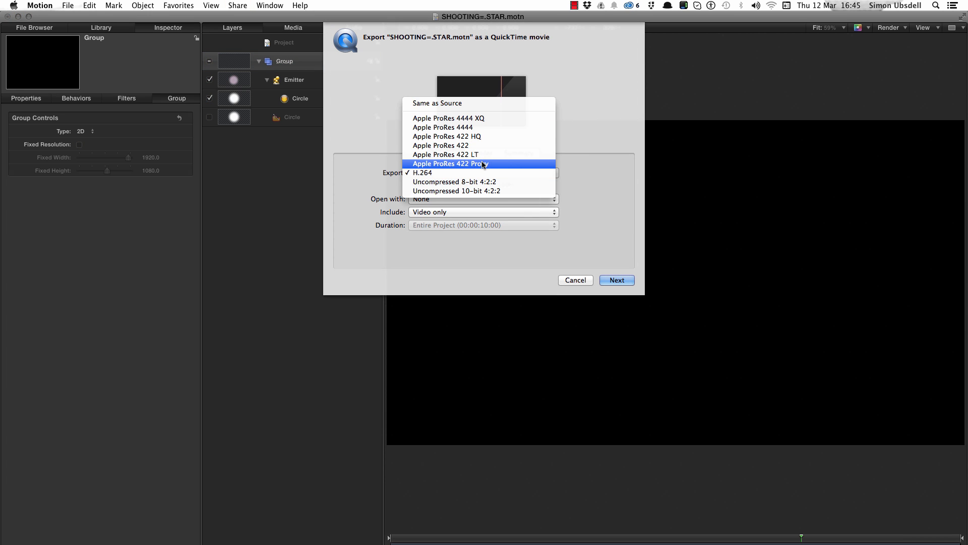
{"action": "left_click", "coordinate": [482, 163]}
{"action": "left_click", "coordinate": [619, 280]}
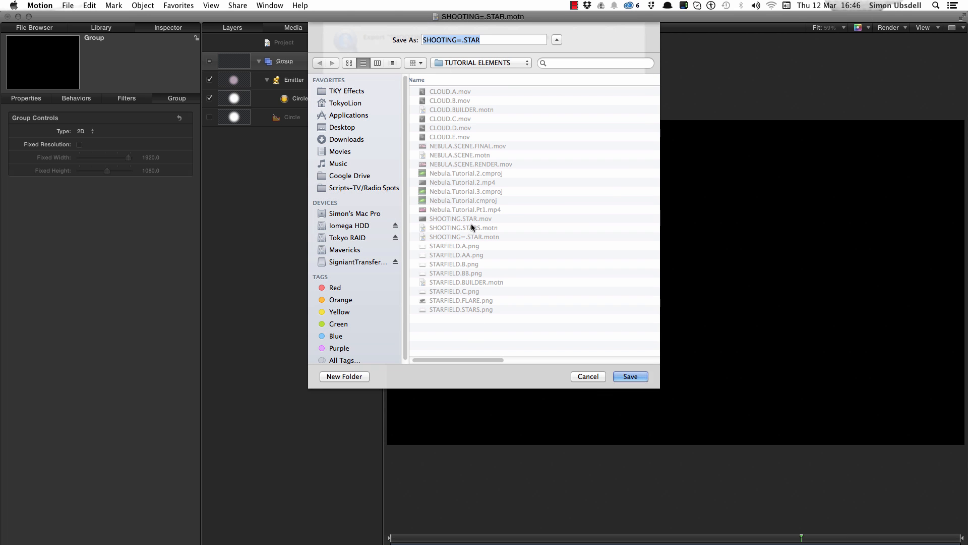
{"action": "left_click", "coordinate": [472, 218]}
{"action": "key", "text": "Return"}
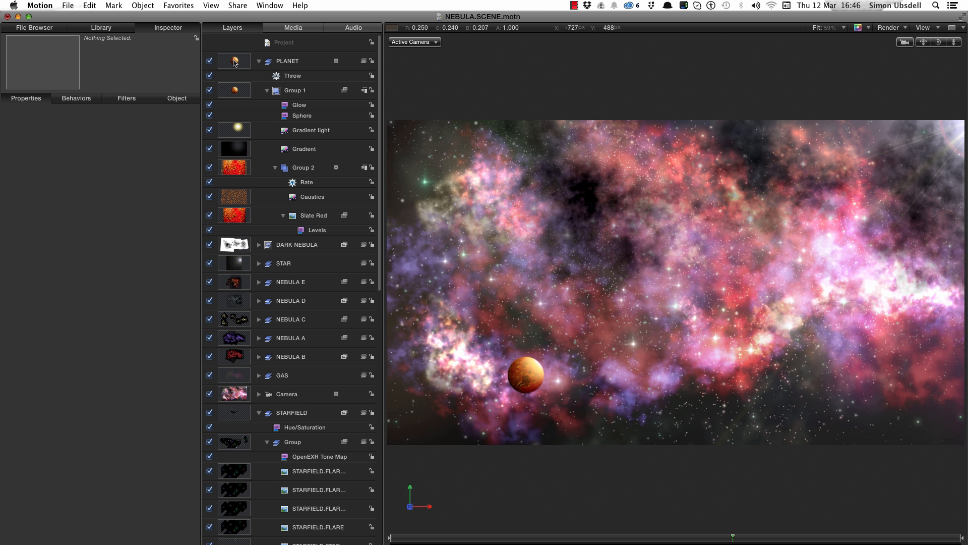
In the NEBULA.SCENE project, create a new group above PLANET and import SHOOTING.STAR.mov into it
{"action": "left_click", "coordinate": [289, 45]}
{"action": "key", "text": "shift+super+n"}
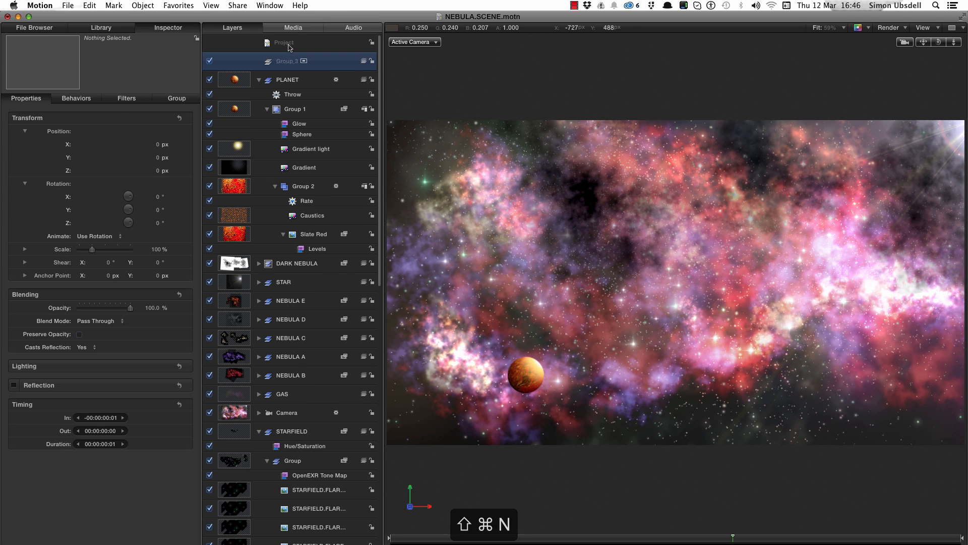
{"action": "left_click", "coordinate": [104, 29]}
{"action": "left_click", "coordinate": [38, 30]}
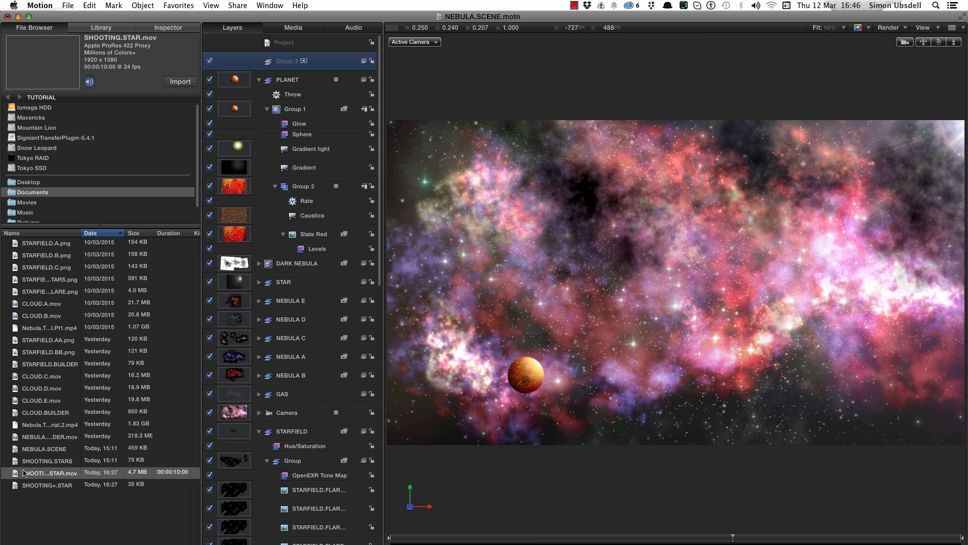
{"action": "left_click_drag", "start_coordinate": [20, 473], "coordinate": [281, 61]}
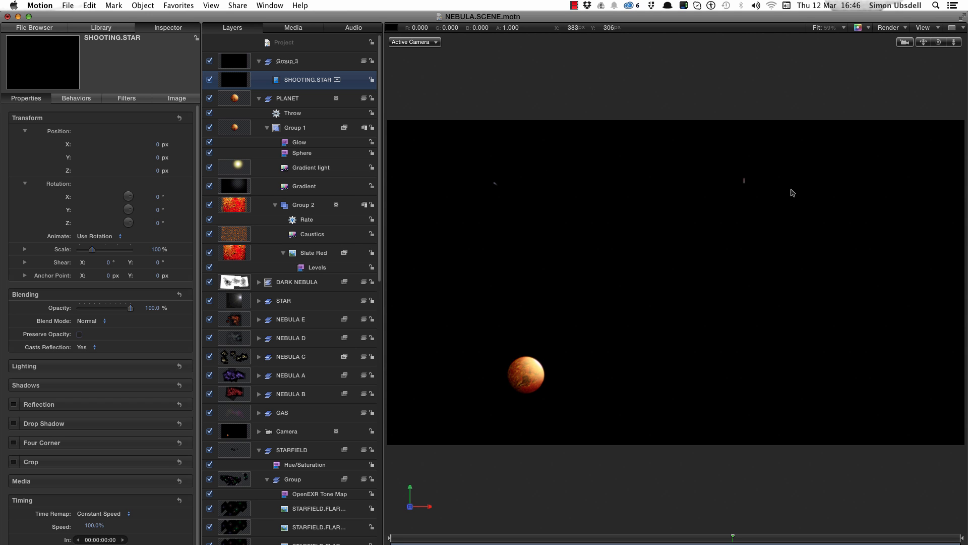
Set the SHOOTING.STAR clip's Blend Mode to Linear Dodge and select its parent group
{"action": "left_click", "coordinate": [86, 322]}
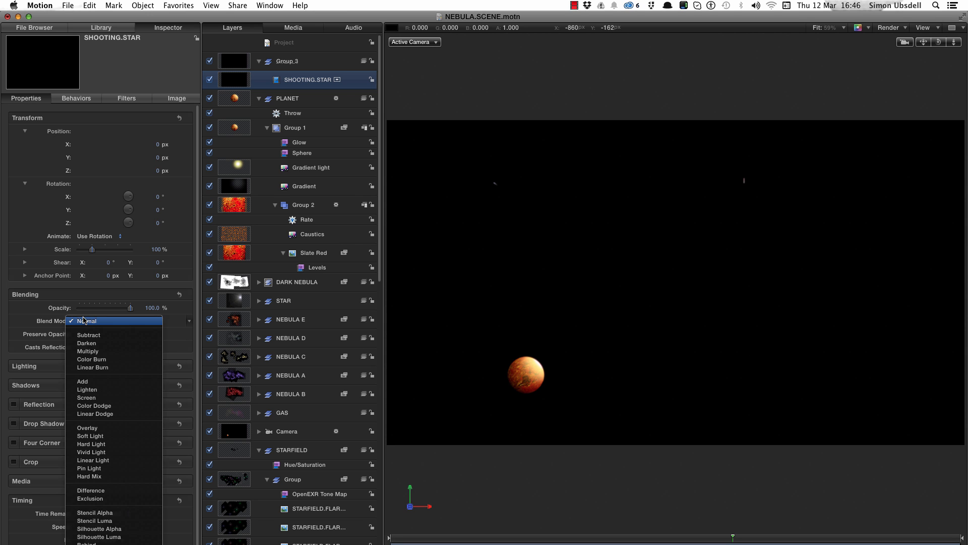
{"action": "left_click", "coordinate": [93, 413]}
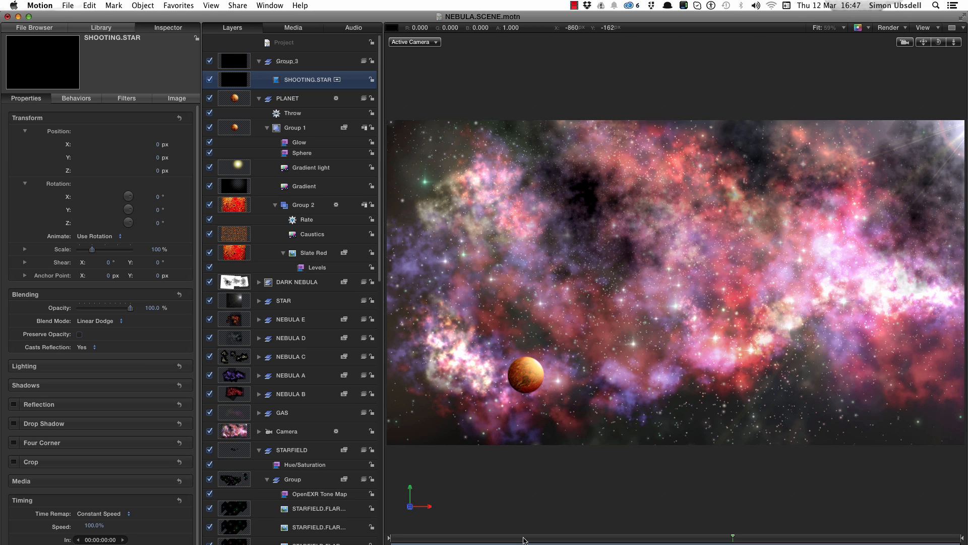
{"action": "left_click", "coordinate": [234, 66]}
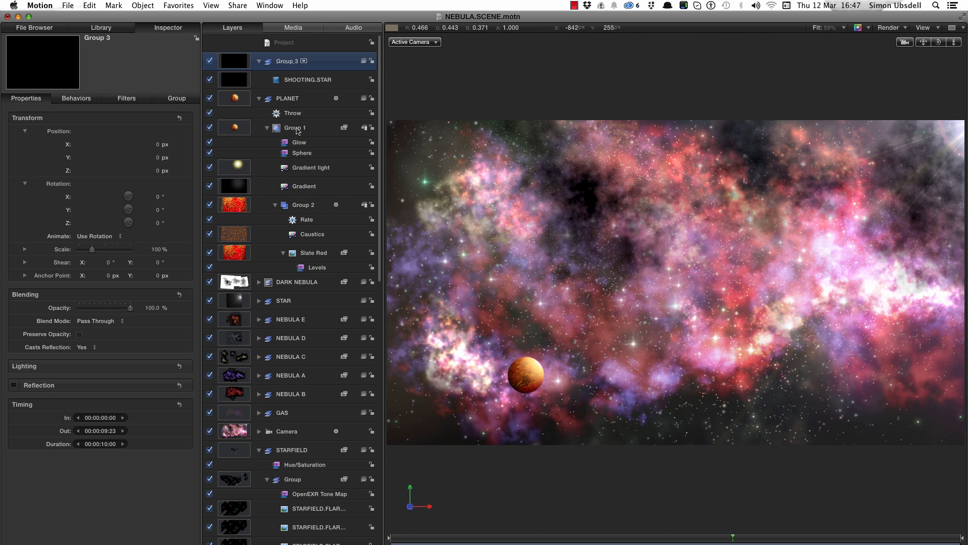
Set the Z velocity of the Camera's Throw behavior to -35
{"action": "left_click_drag", "start_coordinate": [380, 249], "coordinate": [380, 304]}
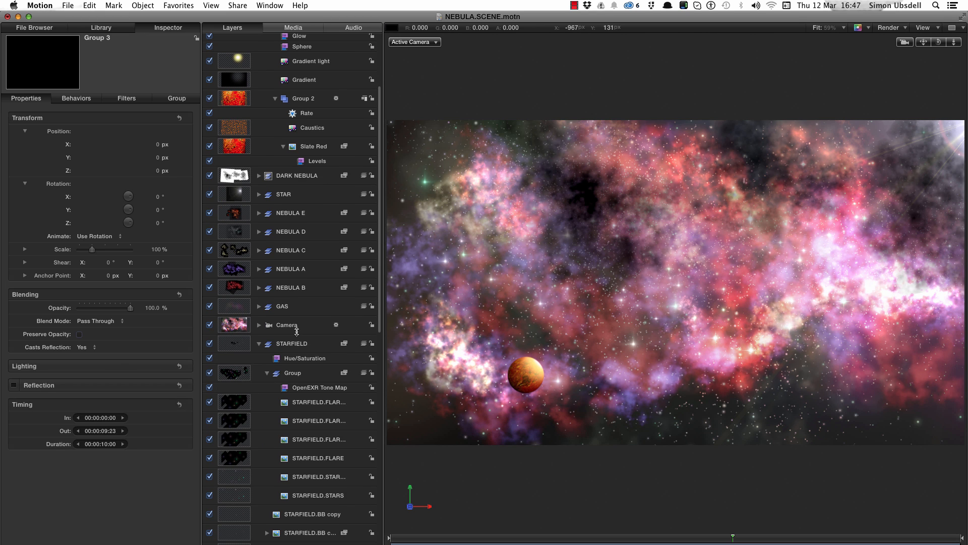
{"action": "left_click", "coordinate": [259, 324]}
{"action": "left_click", "coordinate": [292, 339]}
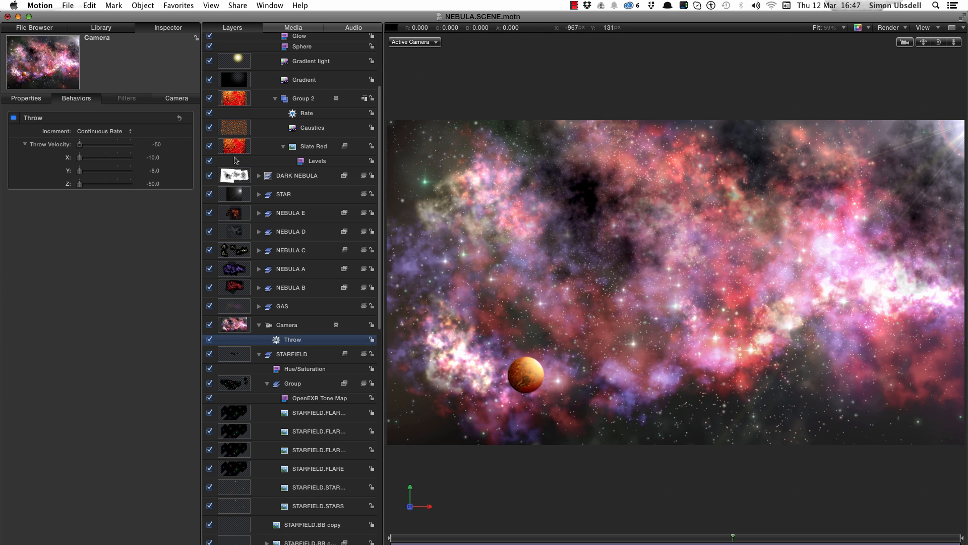
{"action": "left_click", "coordinate": [154, 184]}
{"action": "type", "text": "-35"}
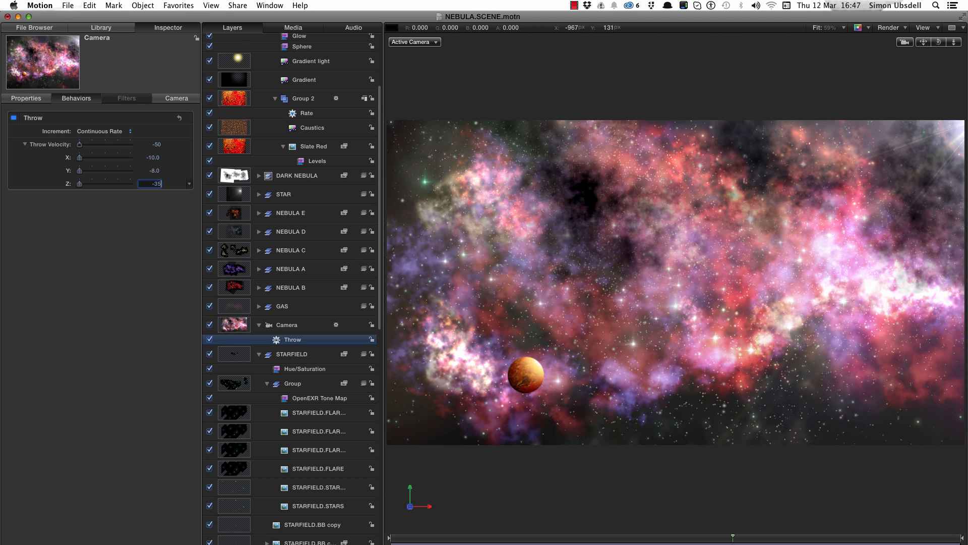
{"action": "key", "text": "Return"}
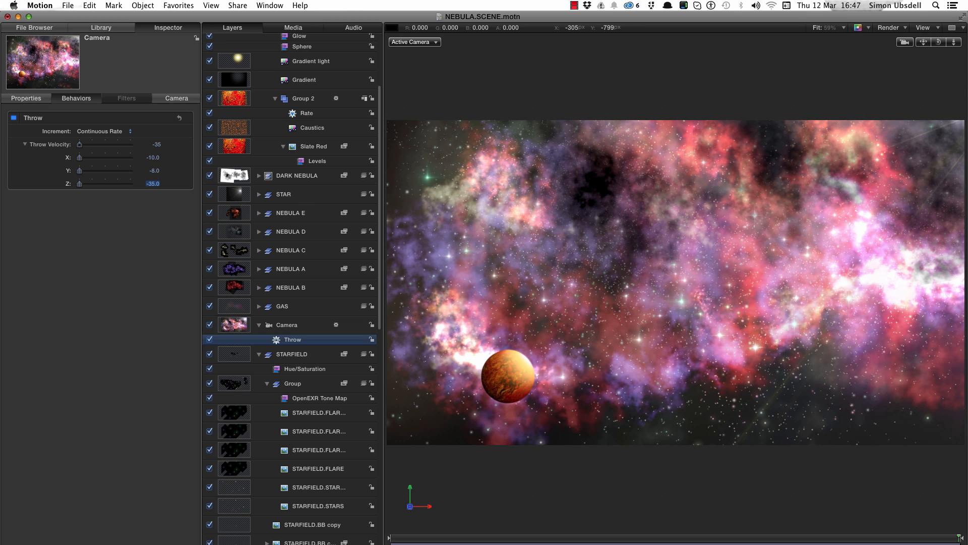
Try a Z velocity of -30 in the Camera's Throw behavior and settle on -25
{"action": "left_click", "coordinate": [153, 184]}
{"action": "key", "text": "BackSpace"}
{"action": "type", "text": "-30"}
{"action": "key", "text": "Return"}
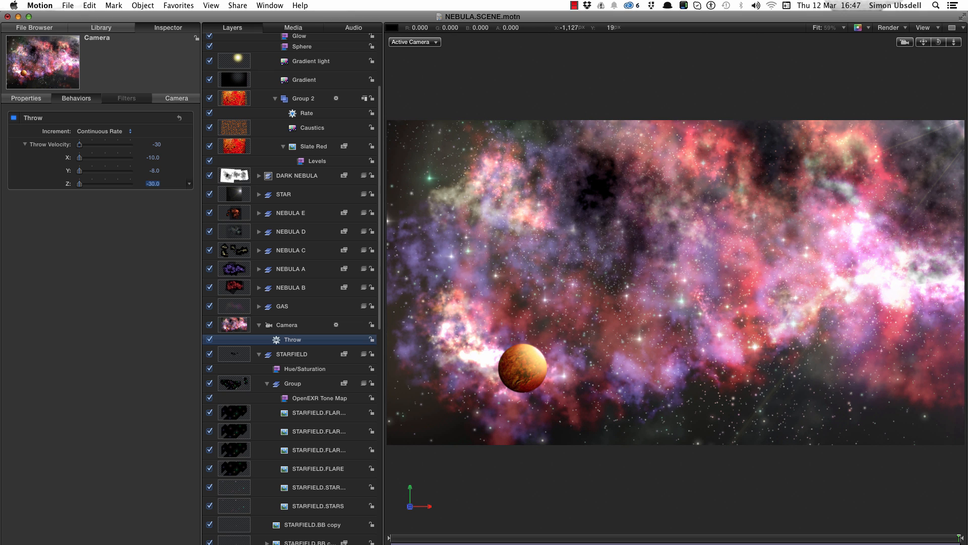
{"action": "key", "text": "BackSpace"}
{"action": "type", "text": "-25"}
{"action": "key", "text": "Return"}
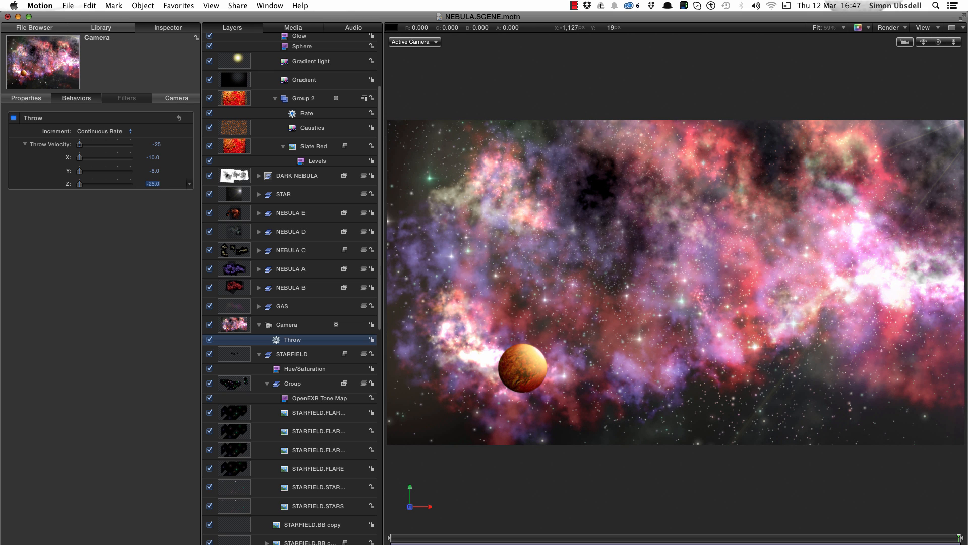